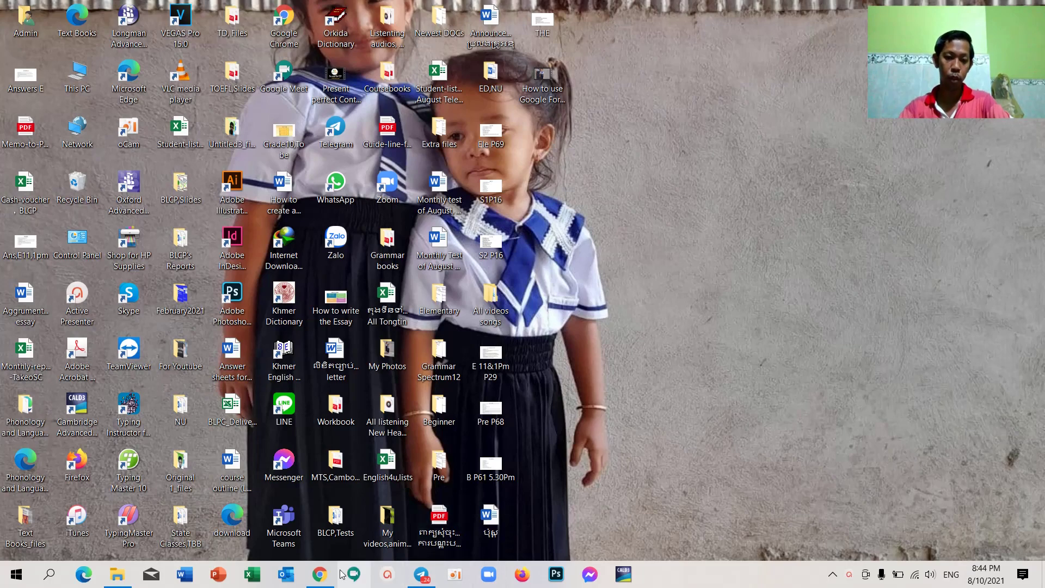
mouse_move(321, 574)
click(334, 523)
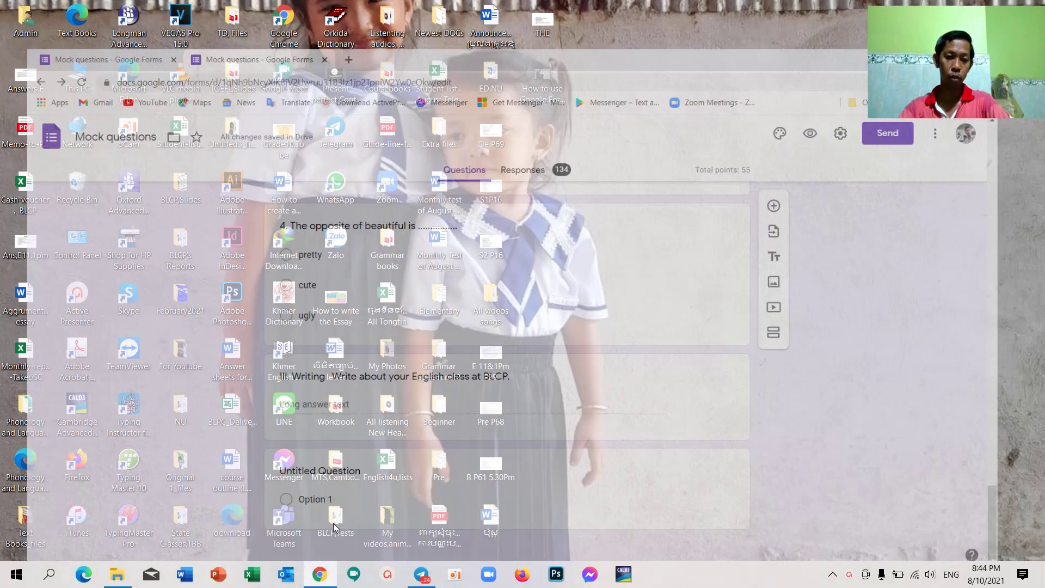
click(319, 574)
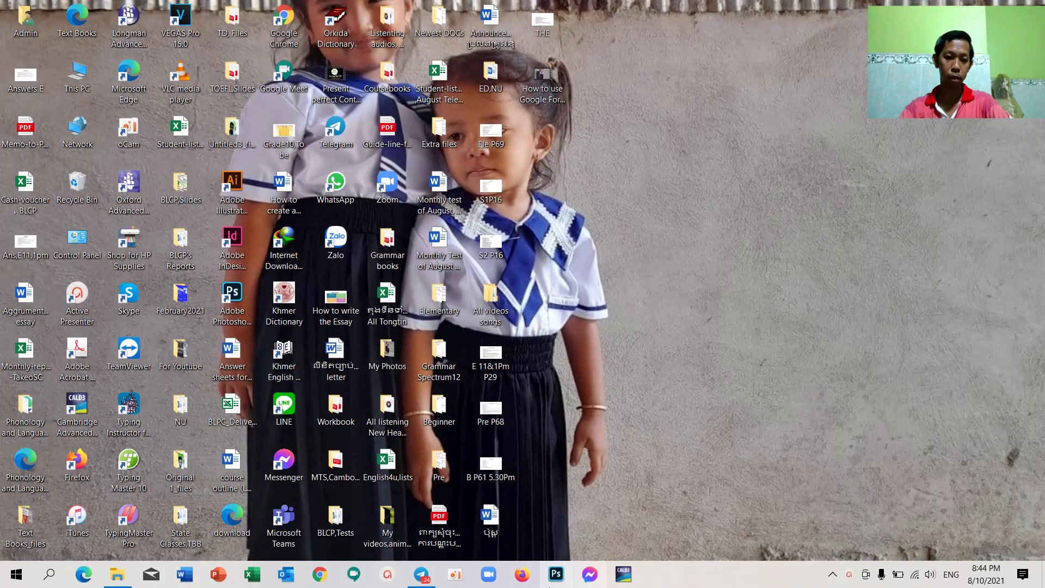
Step: Open Google Forms in a new Chrome window and create a blank form
middle_click(321, 576)
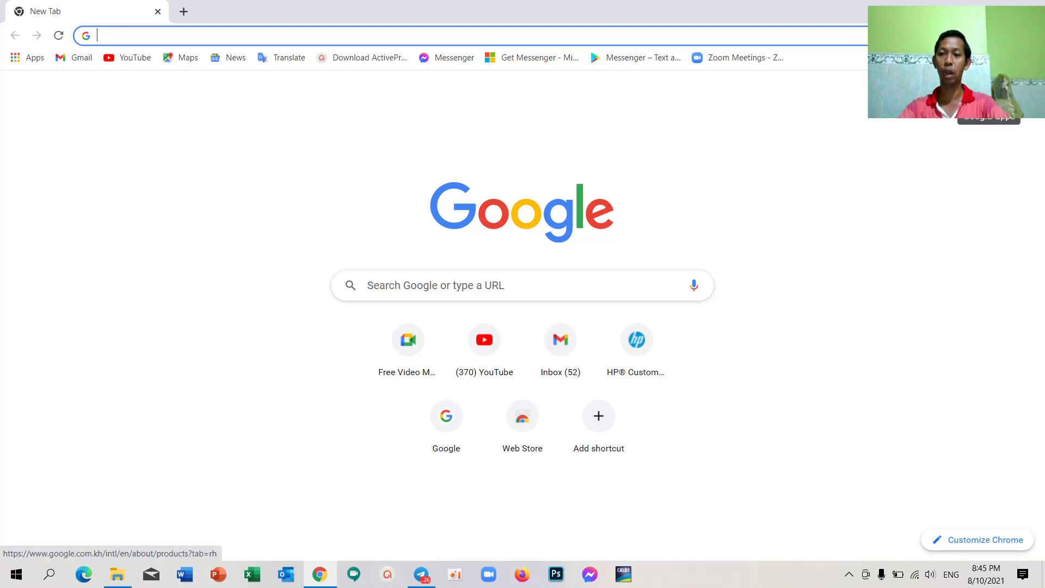
click(989, 99)
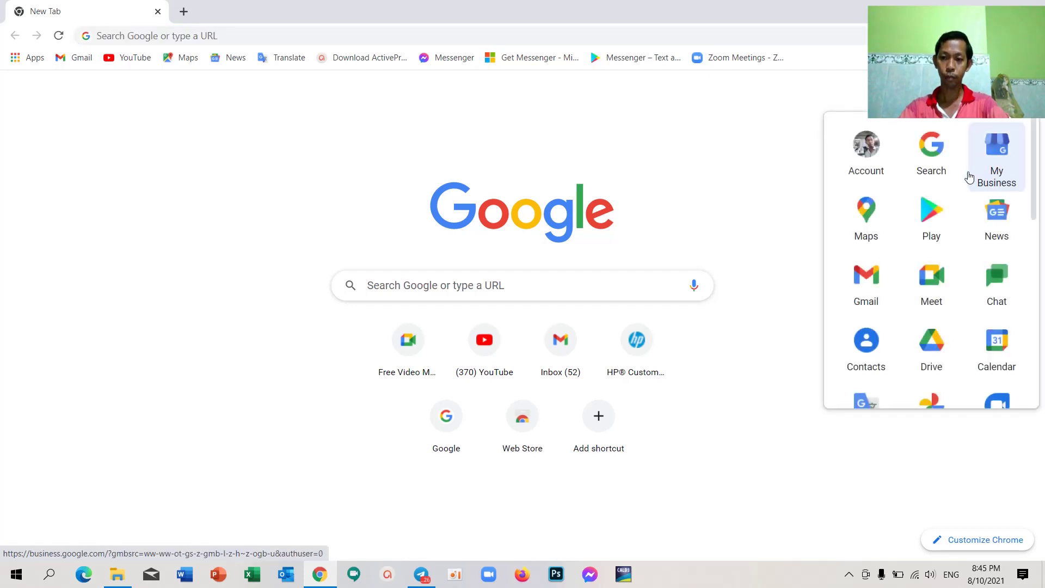
scroll(961, 177, down, 3)
scroll(961, 180, down, 5)
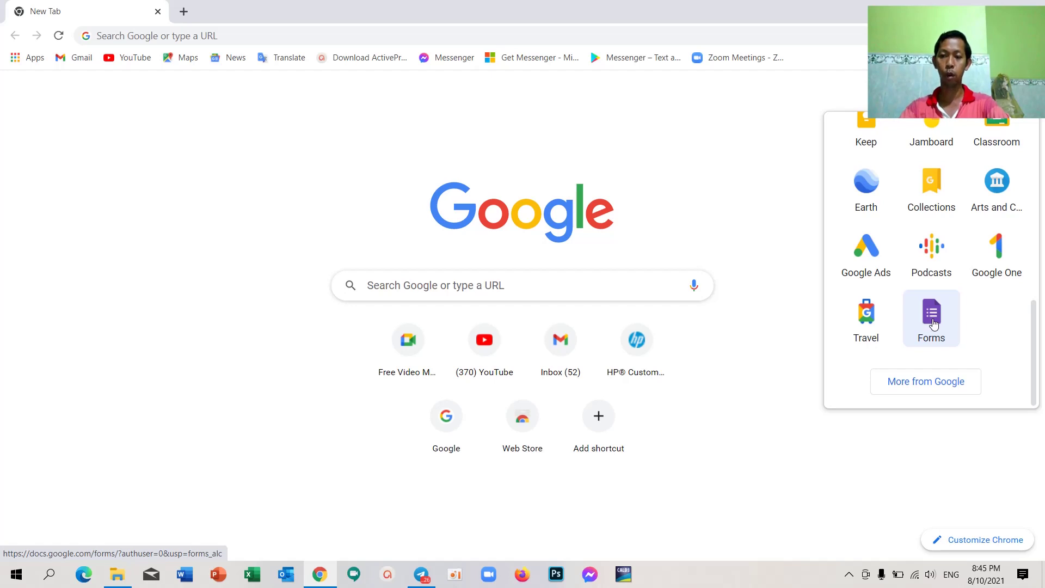
click(933, 324)
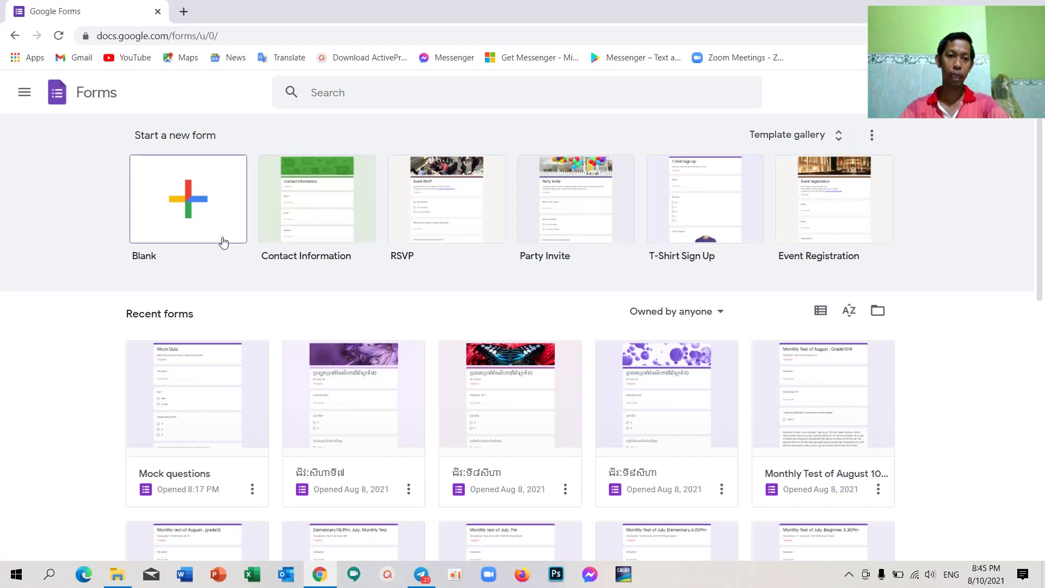
click(191, 201)
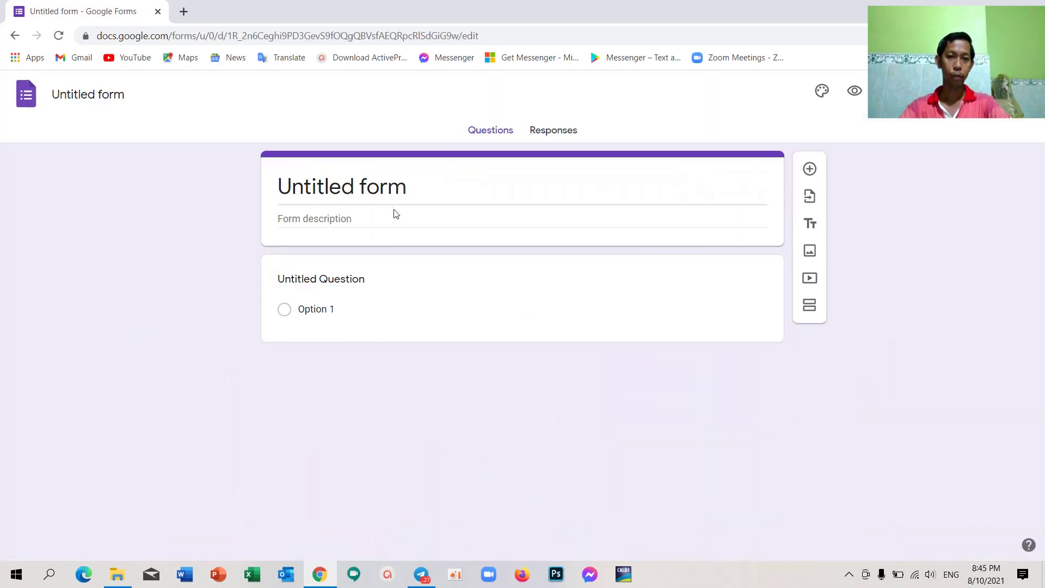
Step: Replace the form's default title with "Monthly Test of August"
click(411, 191)
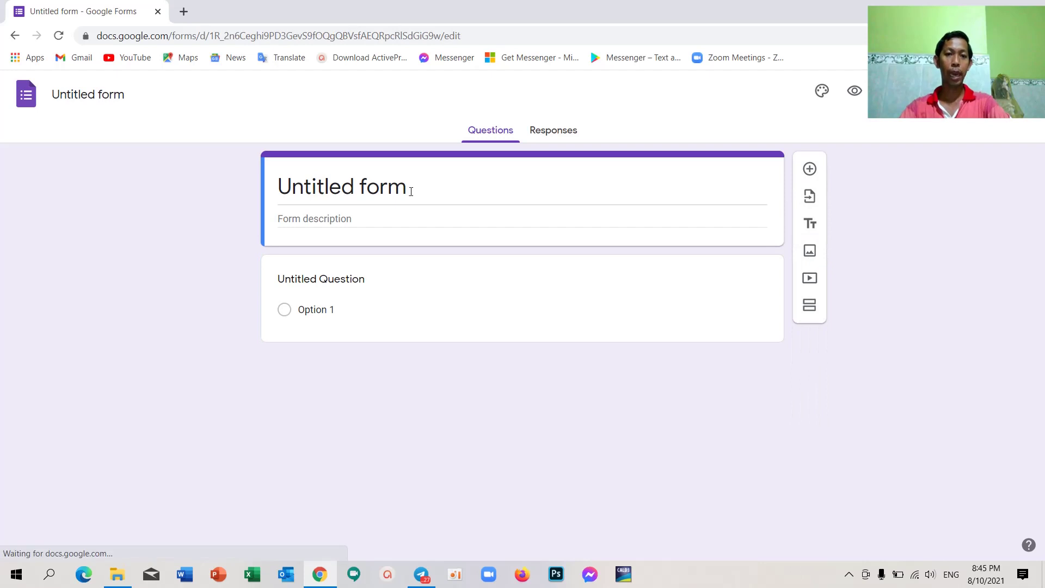
click(412, 186)
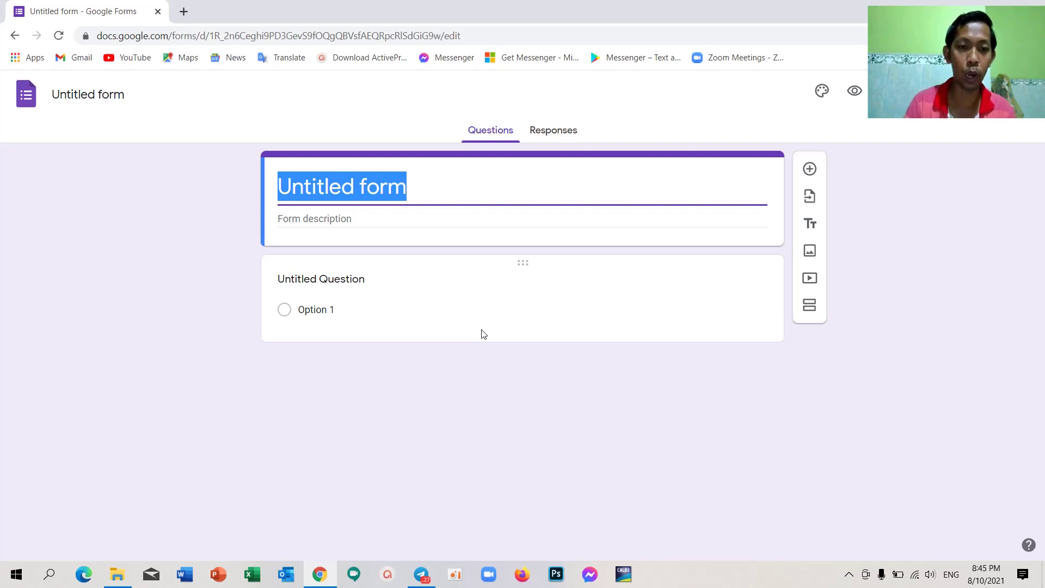
key(BackSpace)
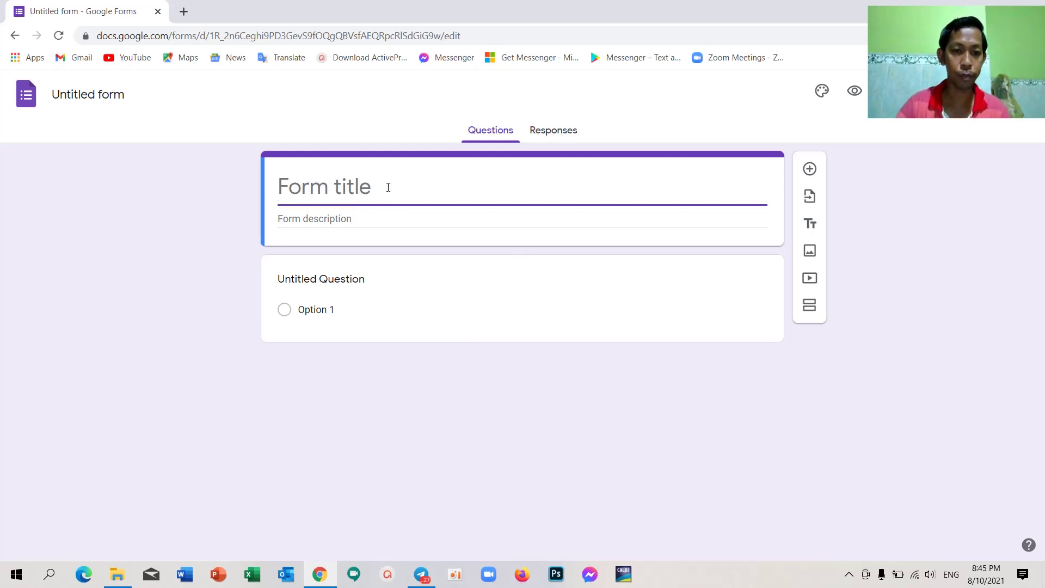
text(M)
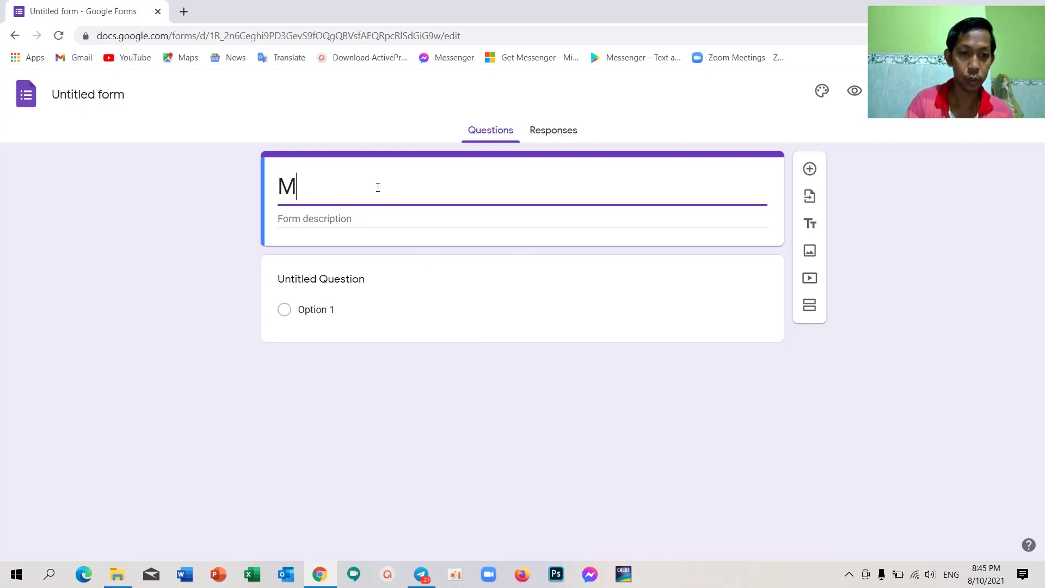
text(onth)
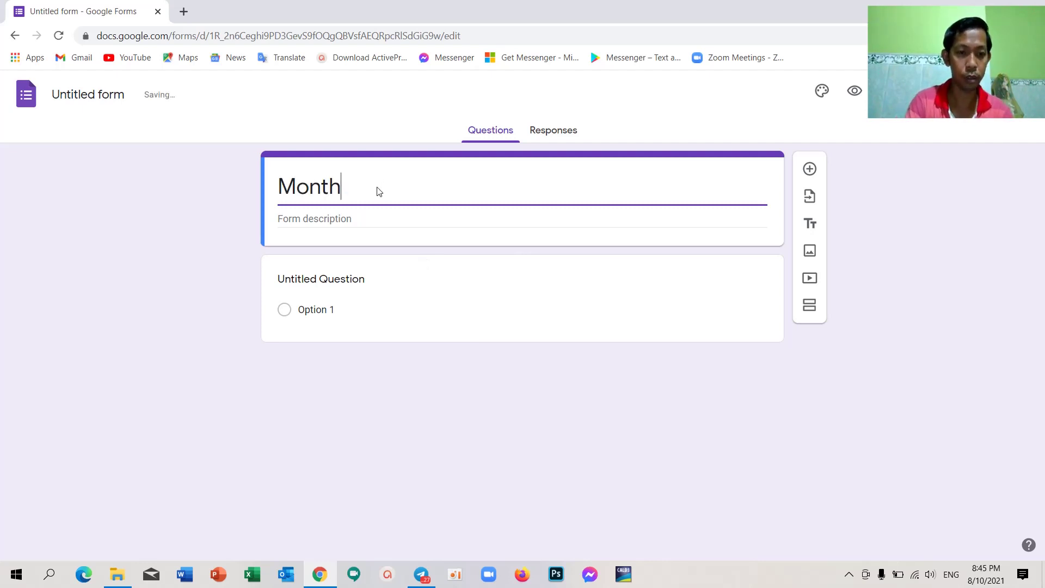
text(ly)
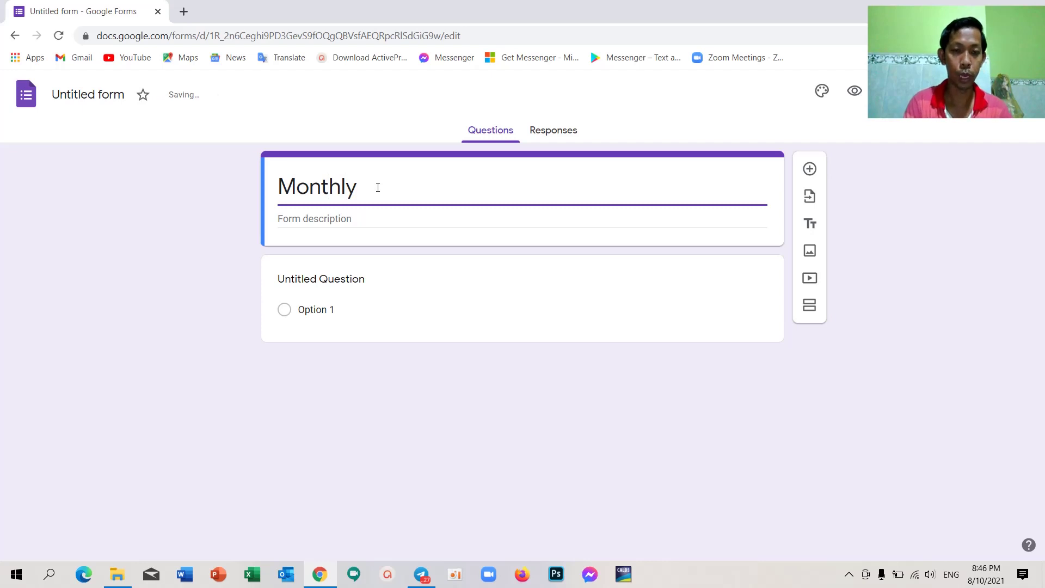
text( Test)
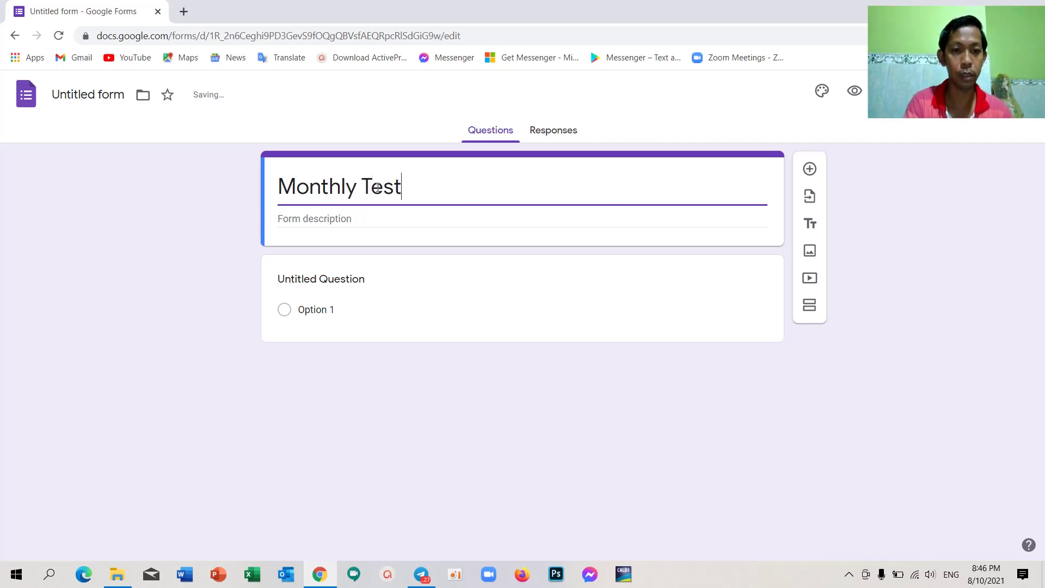
text( of )
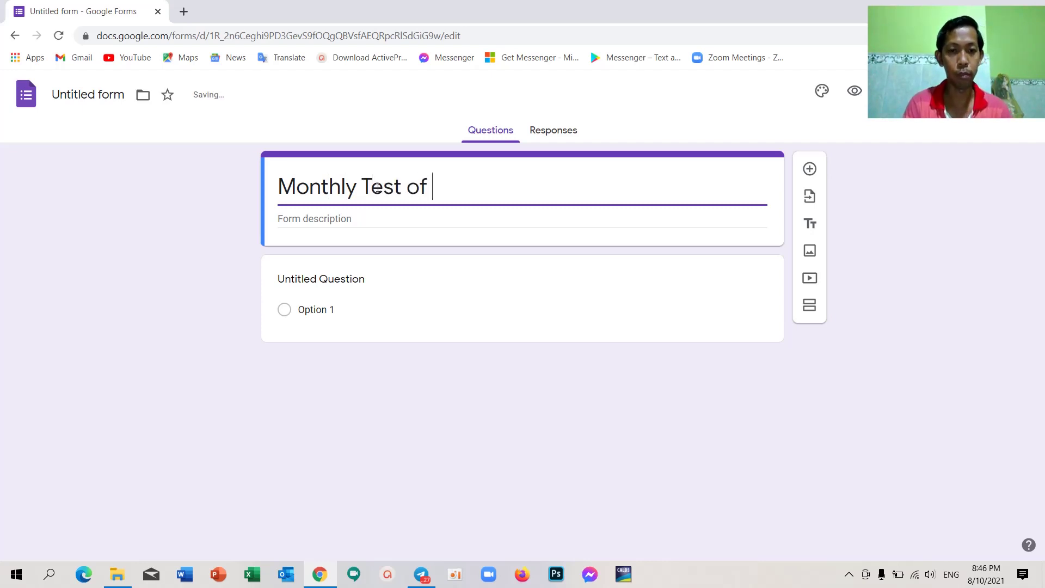
text(A)
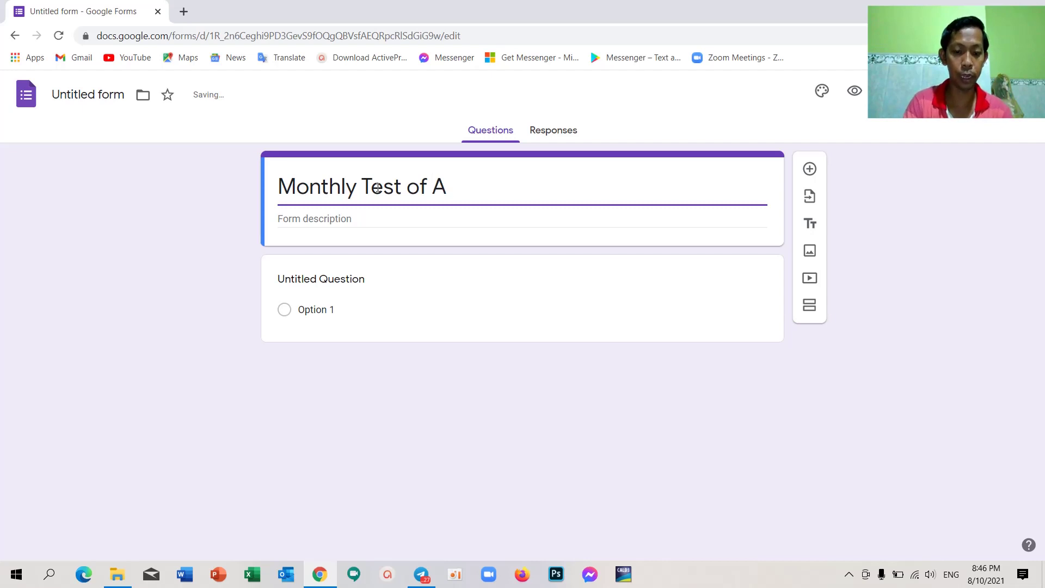
text(ugust)
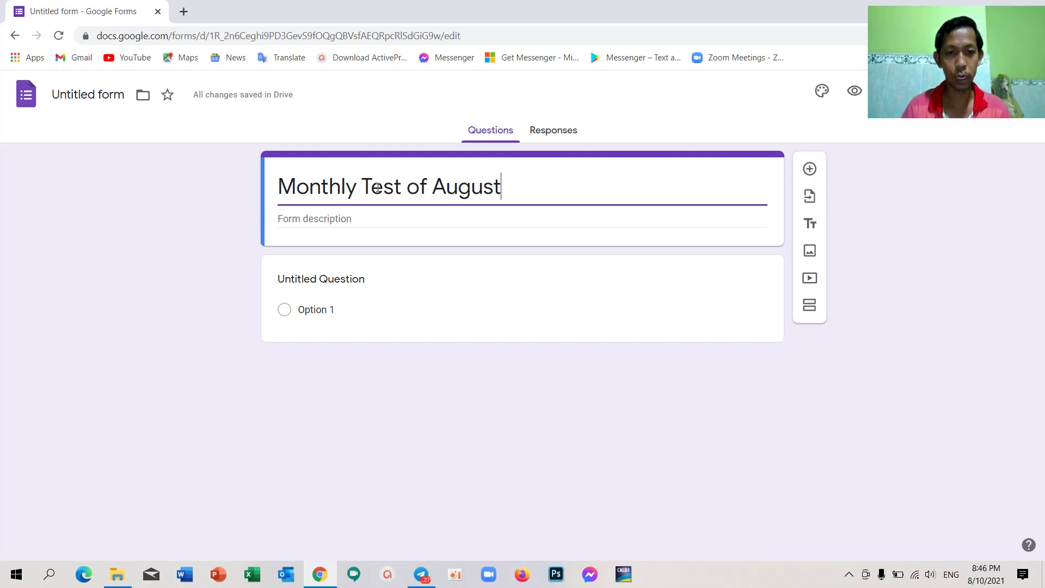
Step: Enter "Time duration: 1h" as the form description
click(333, 220)
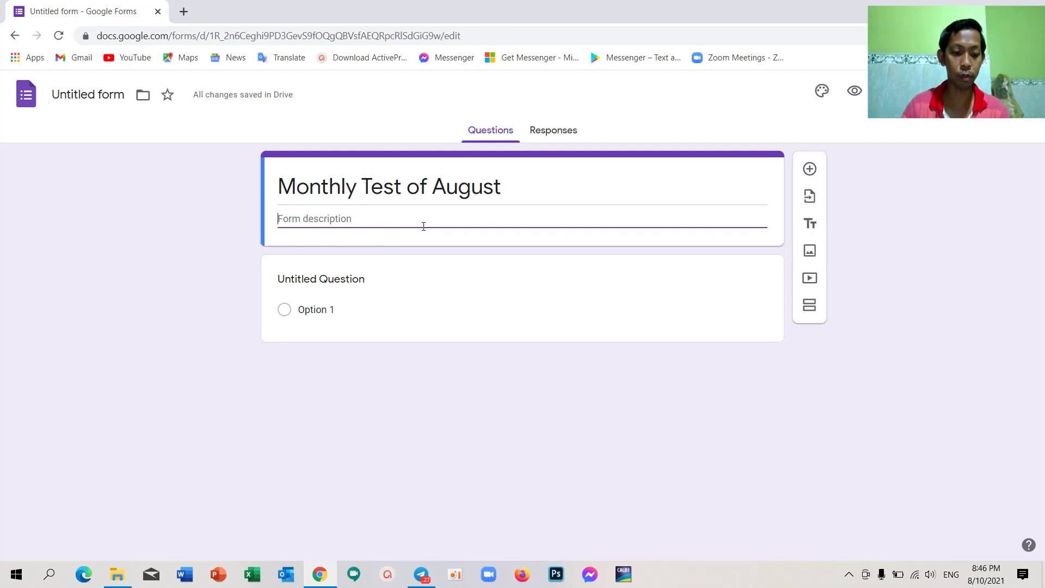
text(Time)
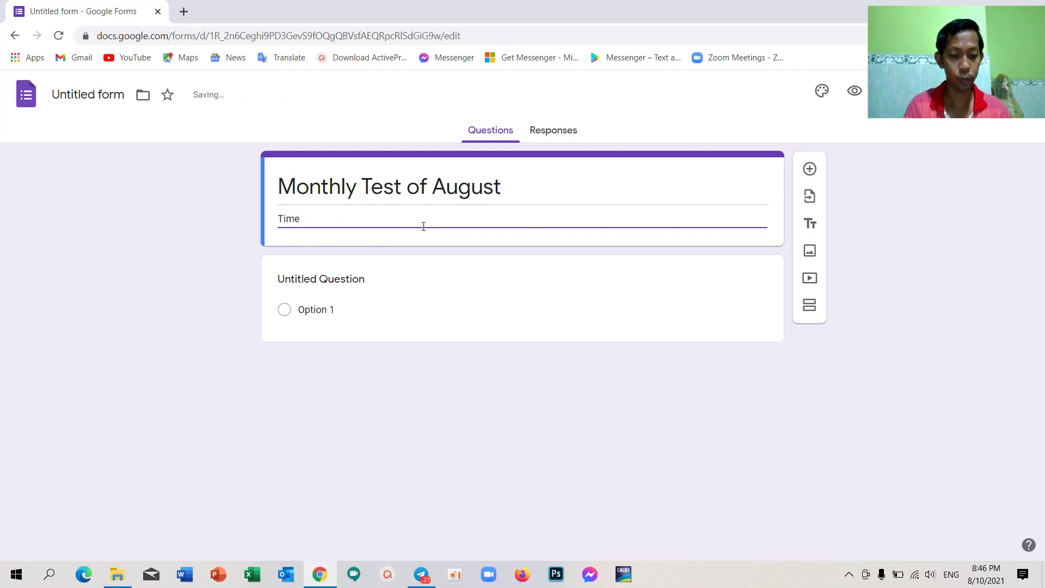
text( du)
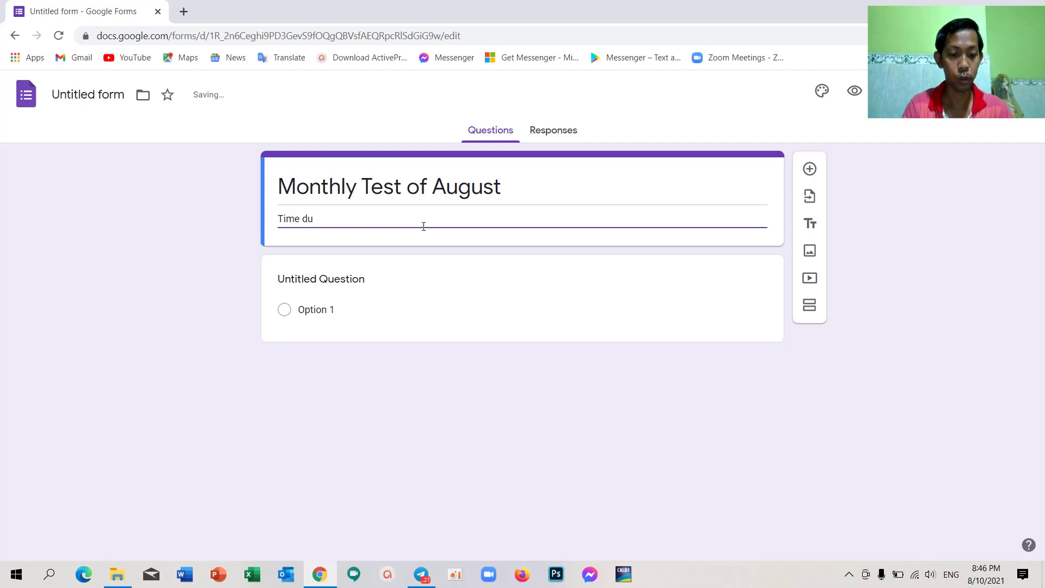
text(rat)
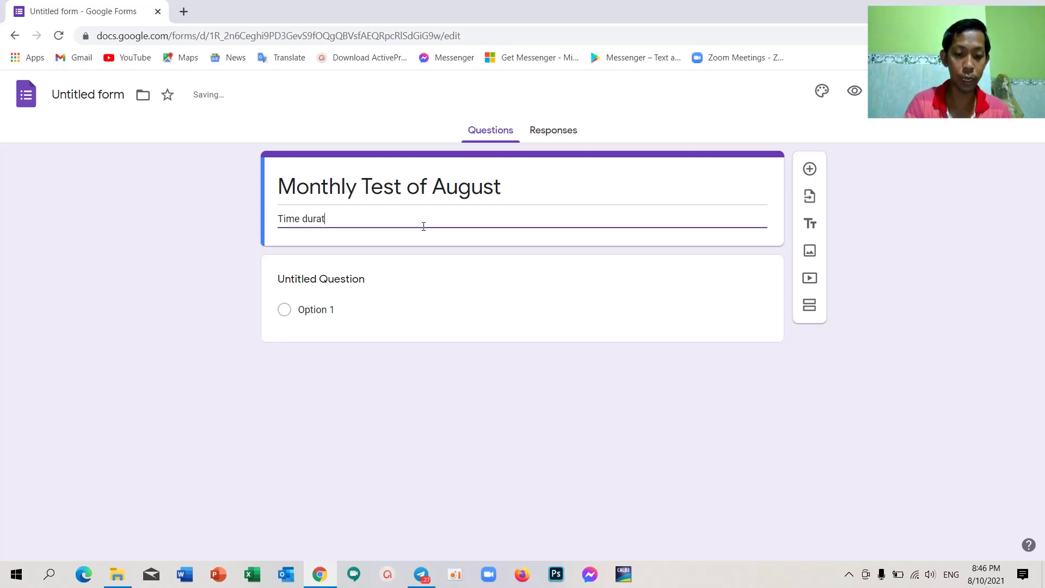
text(ion)
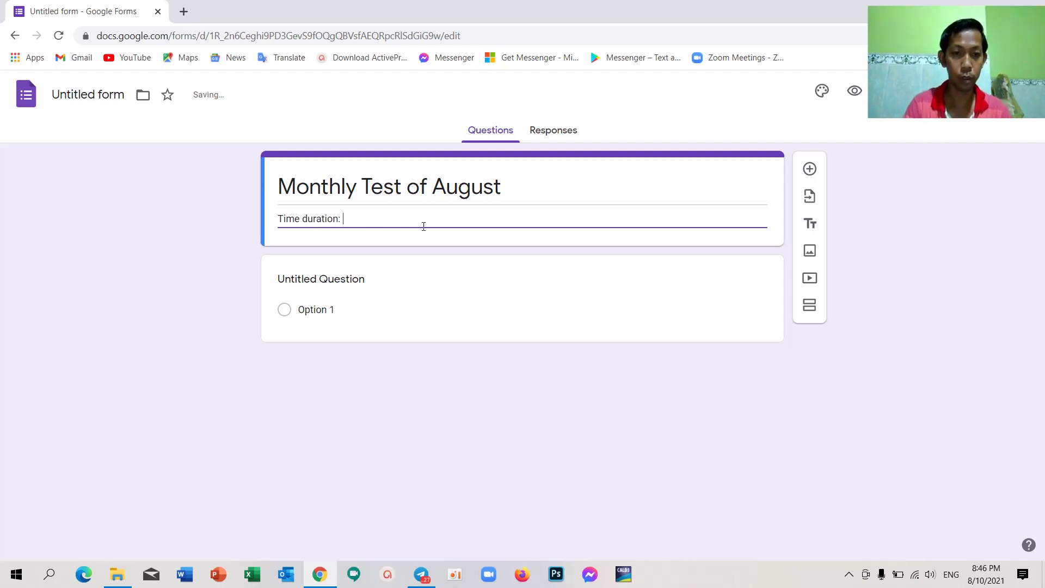
text(: 1h)
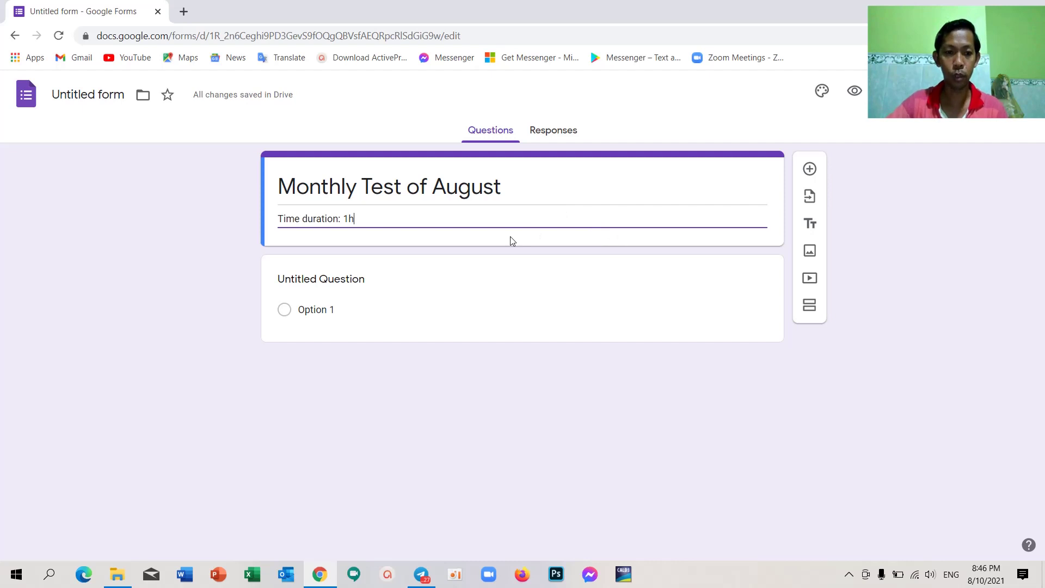
Step: Title the first question "Full name:" and make answering it required
click(387, 299)
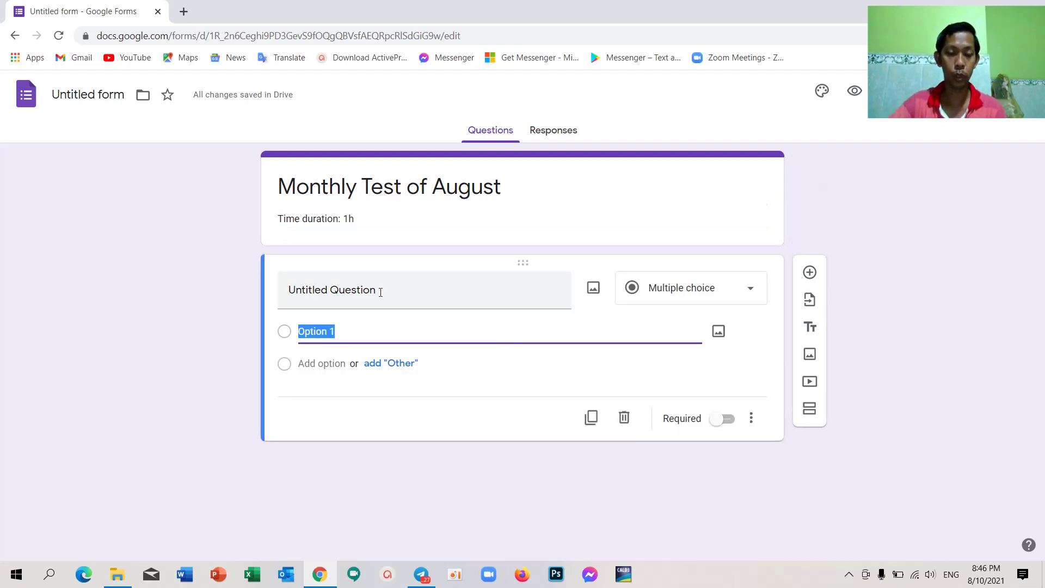
text(F)
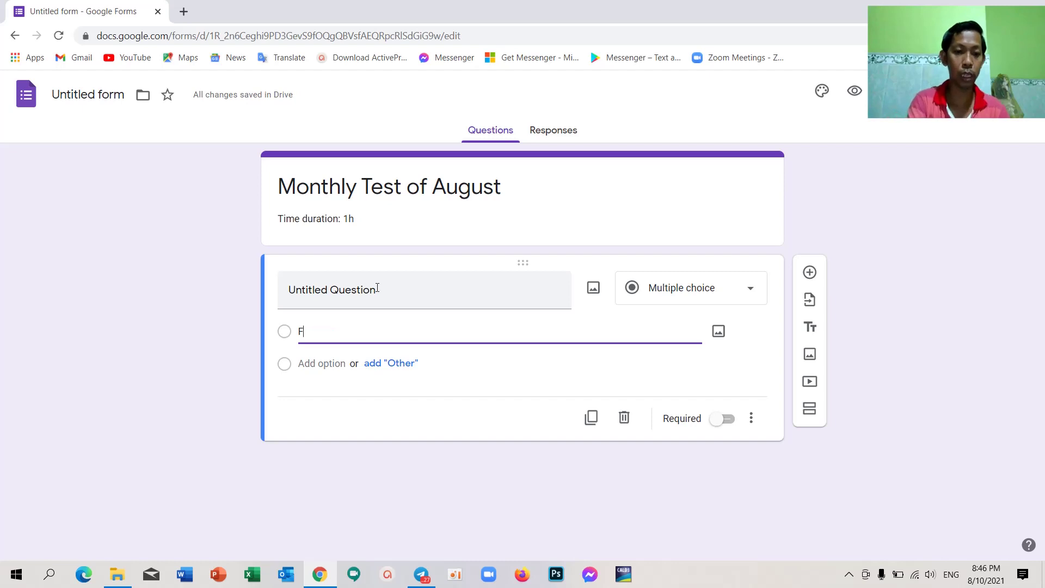
key(BackSpace)
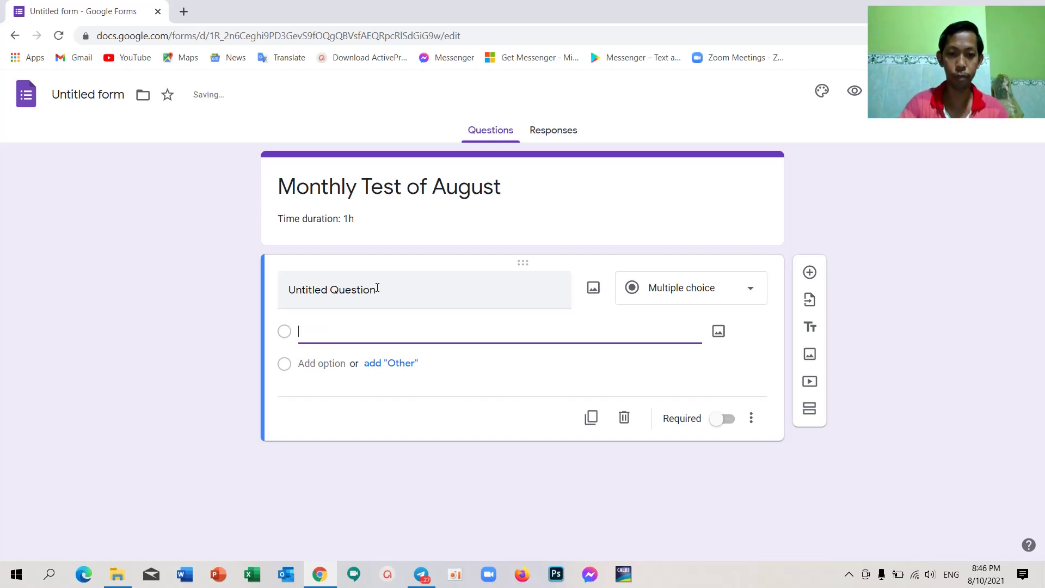
click(375, 291)
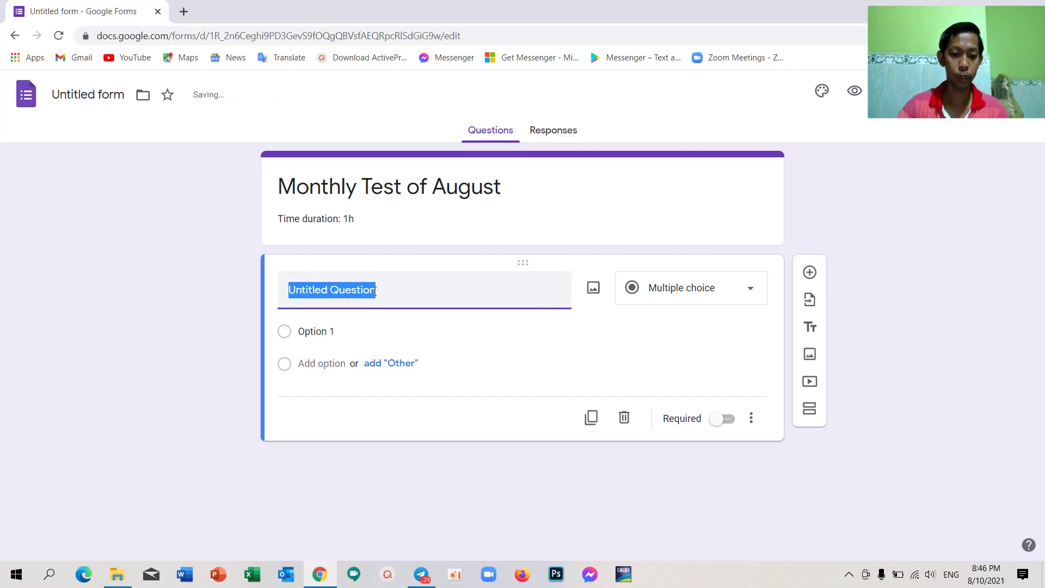
text(F)
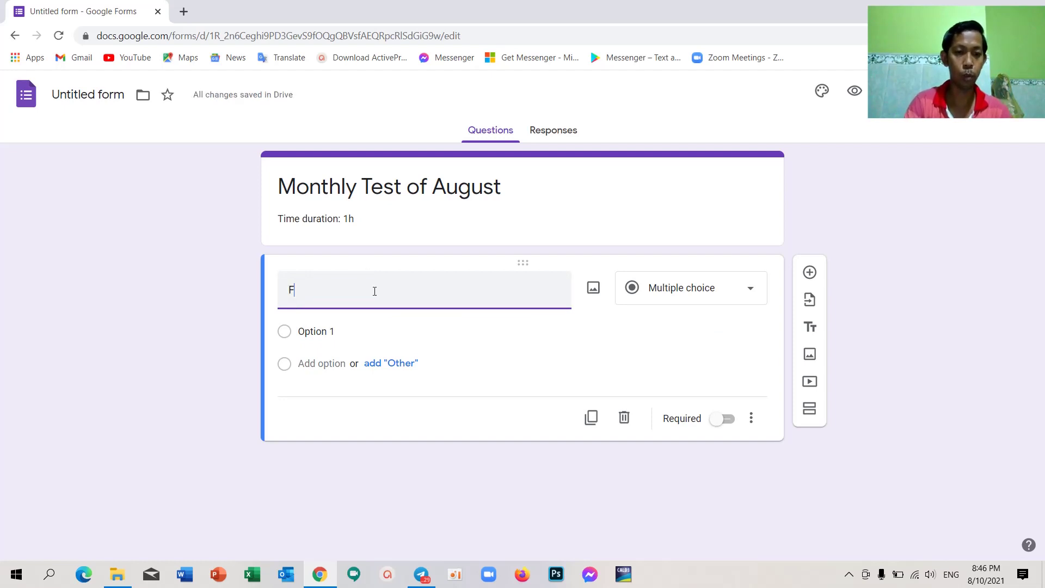
text(ull)
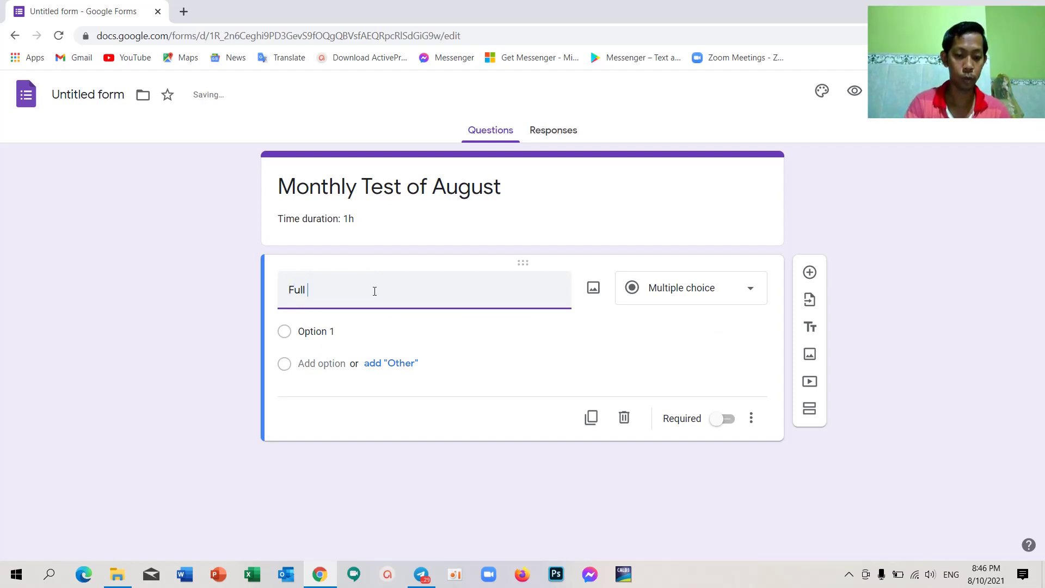
text( n)
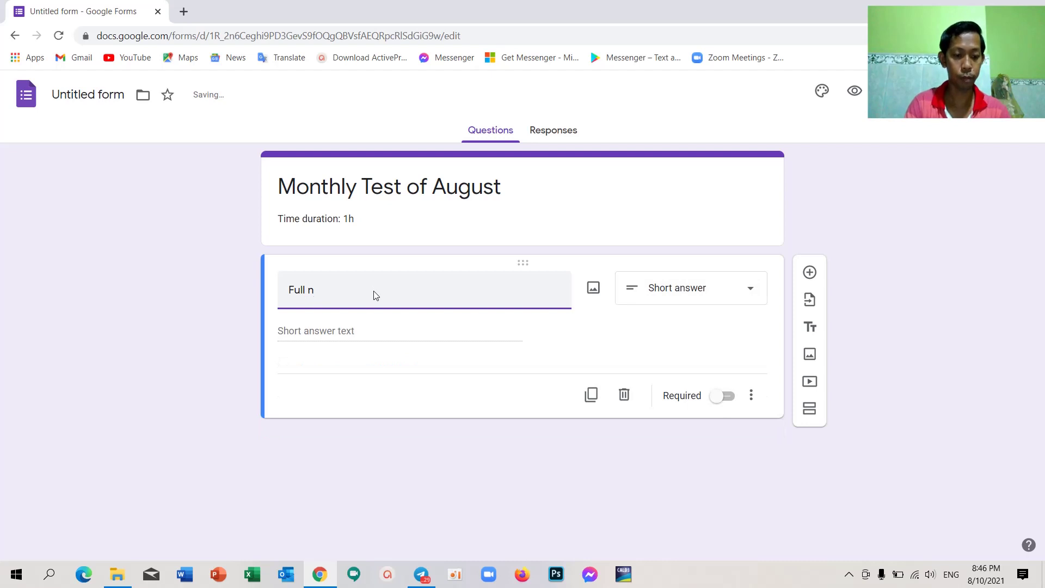
text(ame:)
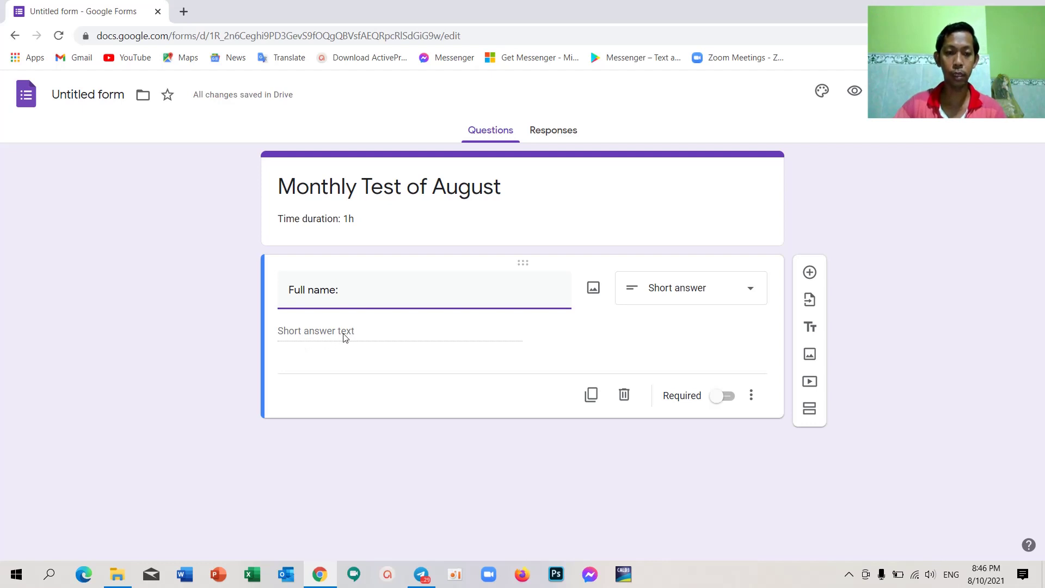
click(719, 401)
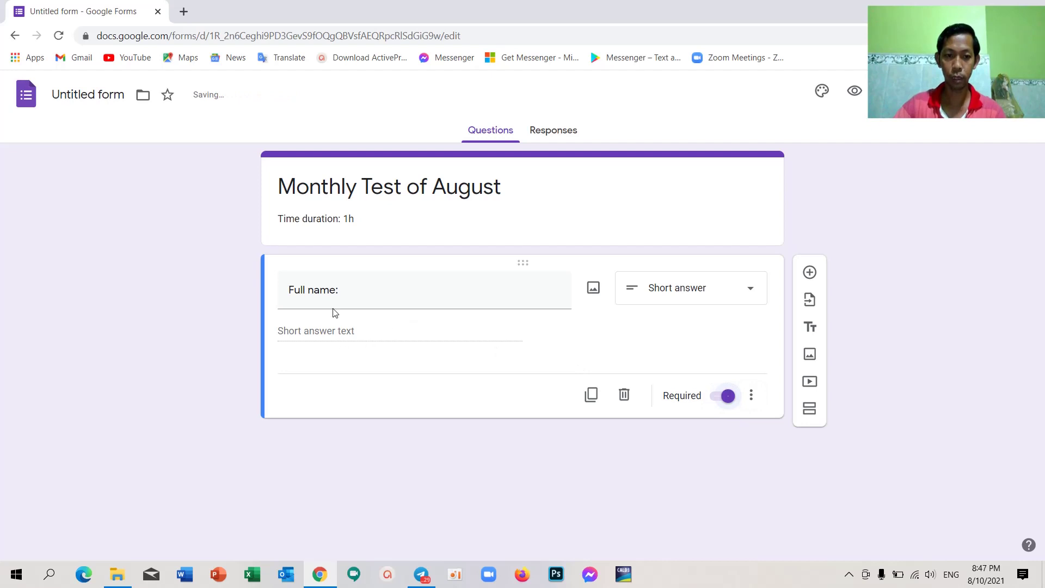
Step: Add a multiple-choice question titled "Sex" with the options Male and Female
click(810, 273)
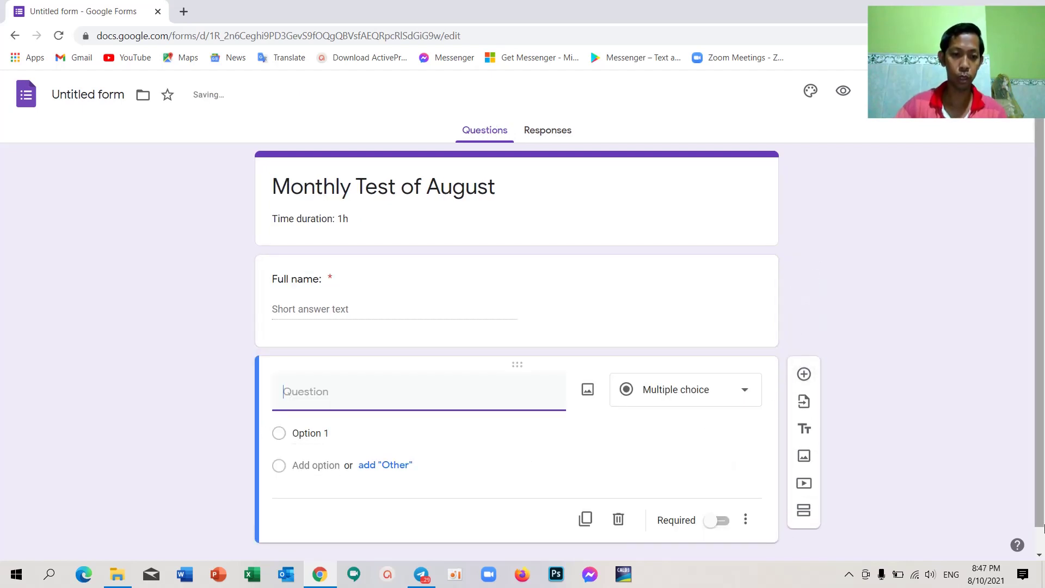
text(Sex)
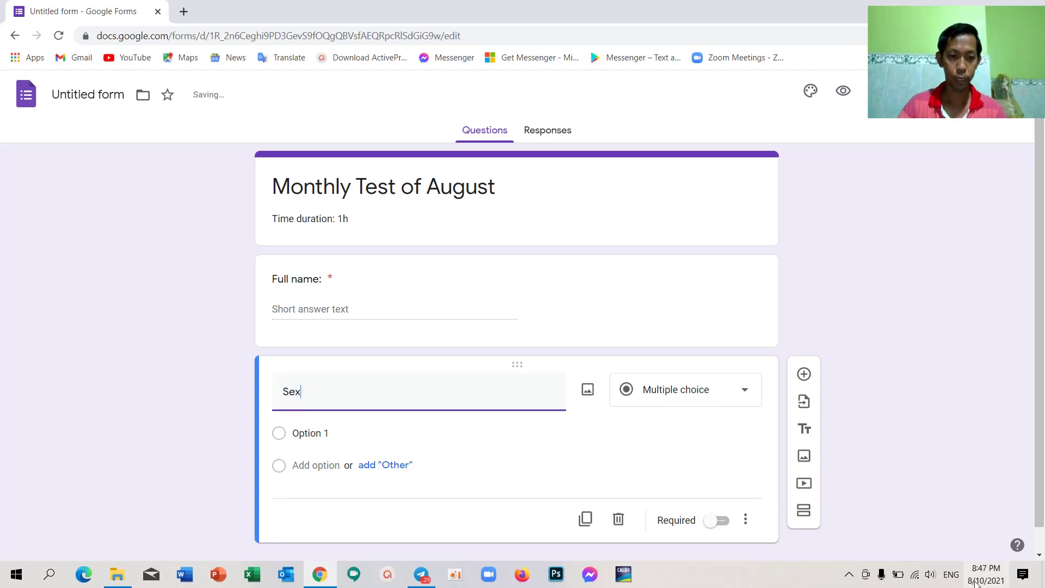
click(319, 459)
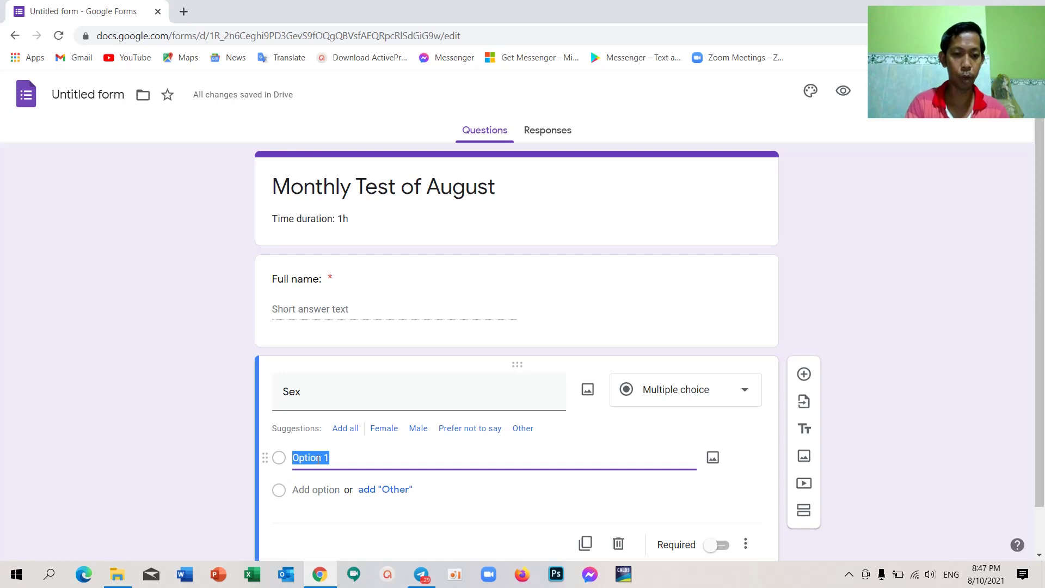
text(Male)
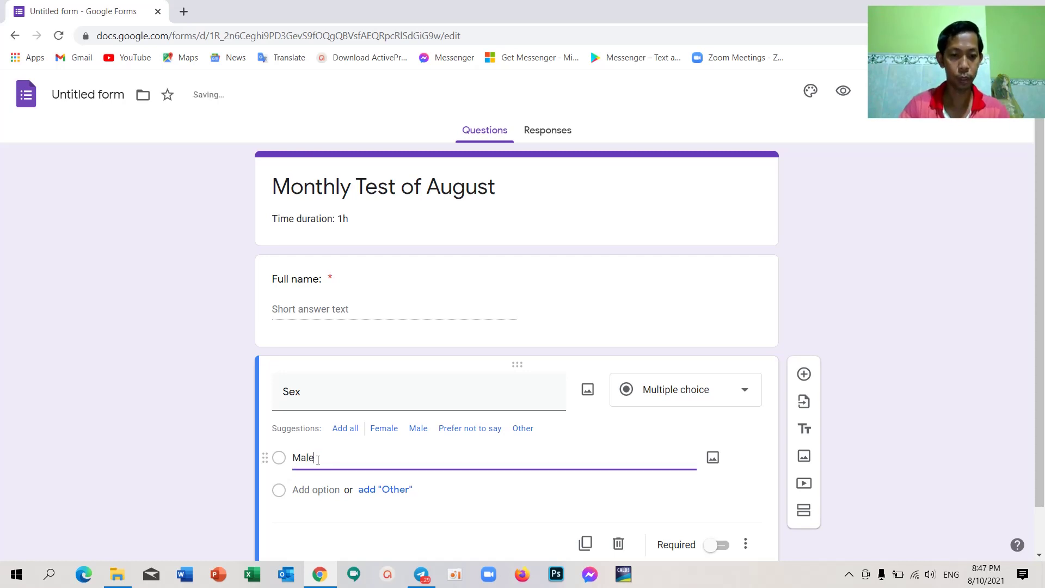
scroll(348, 471, down, 1)
click(329, 438)
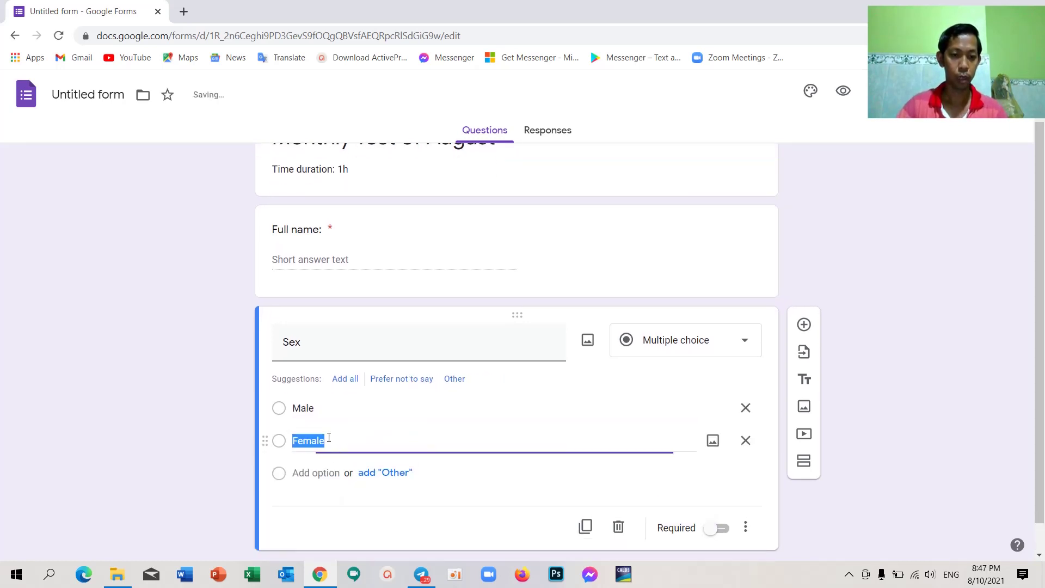
click(427, 472)
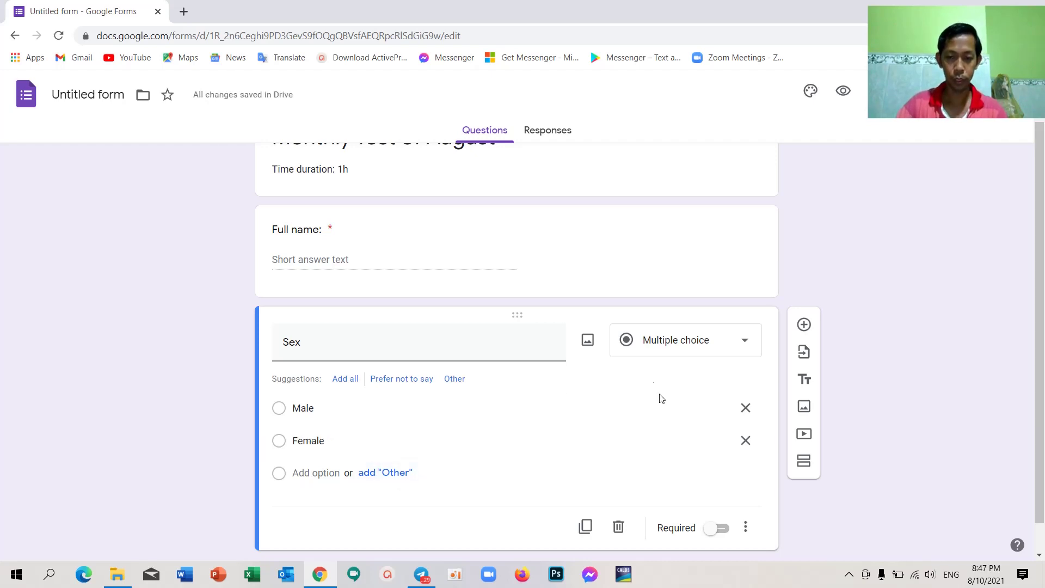
click(713, 533)
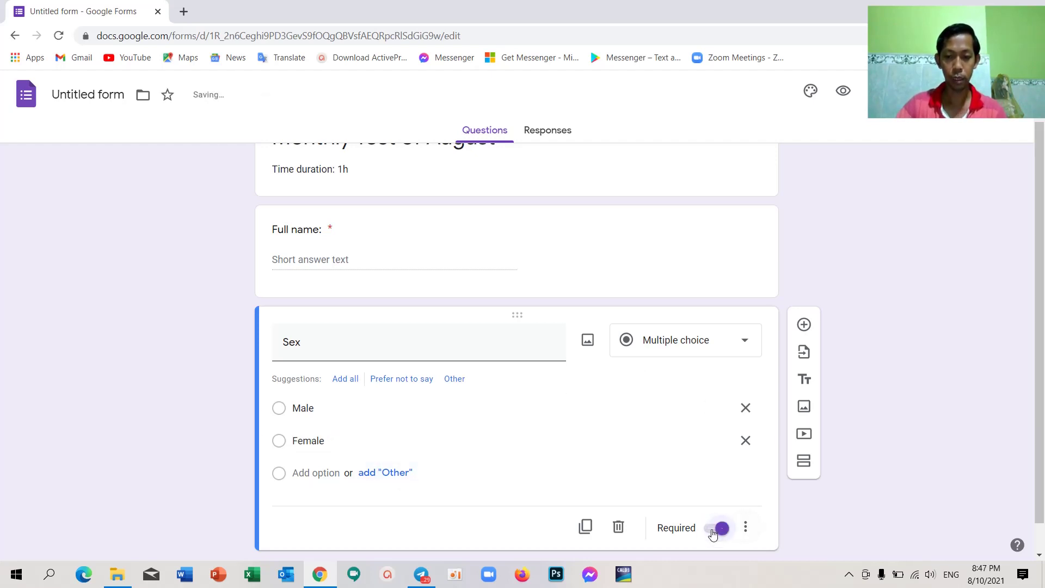
scroll(711, 532, down, 1)
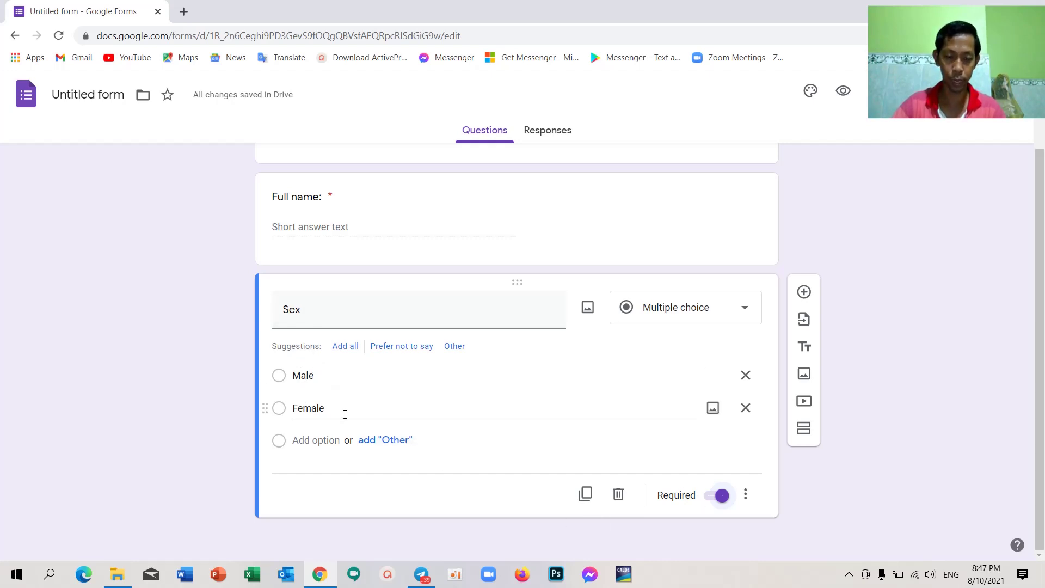
click(722, 496)
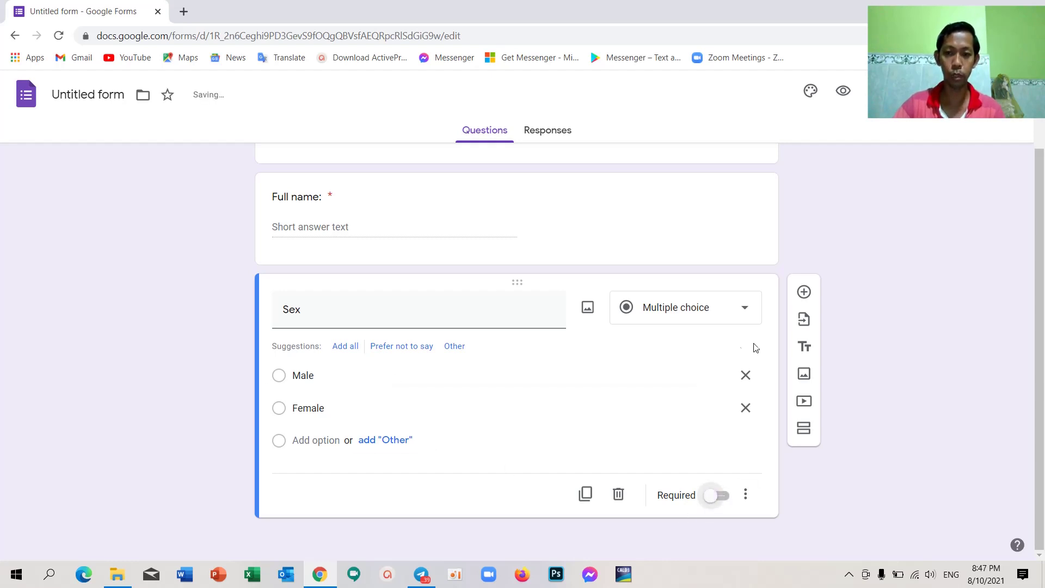
Step: Add a third question below the Sex question and title it "Class/Grade12"
click(804, 292)
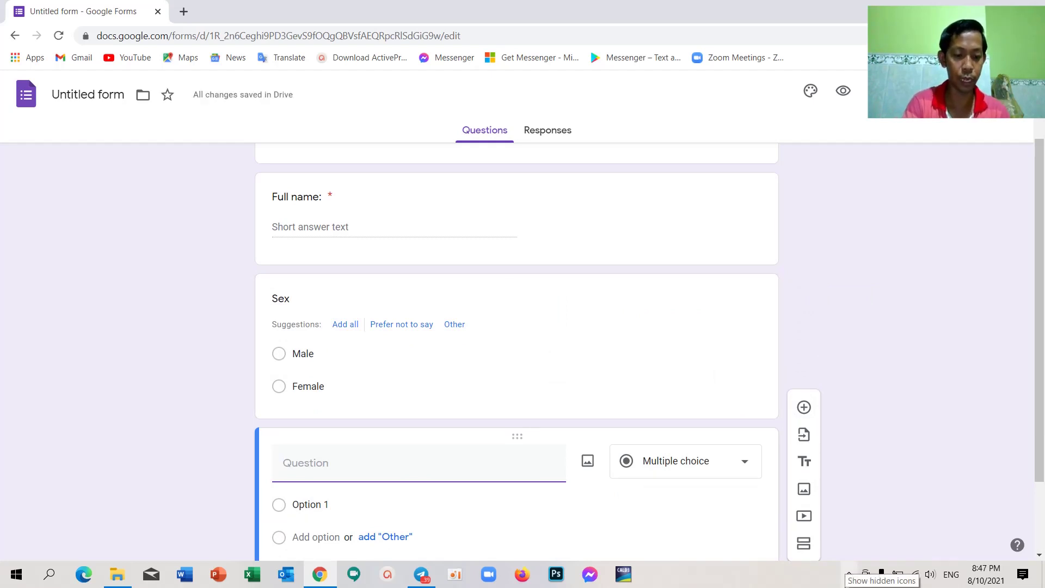
text(c)
key(BackSpace)
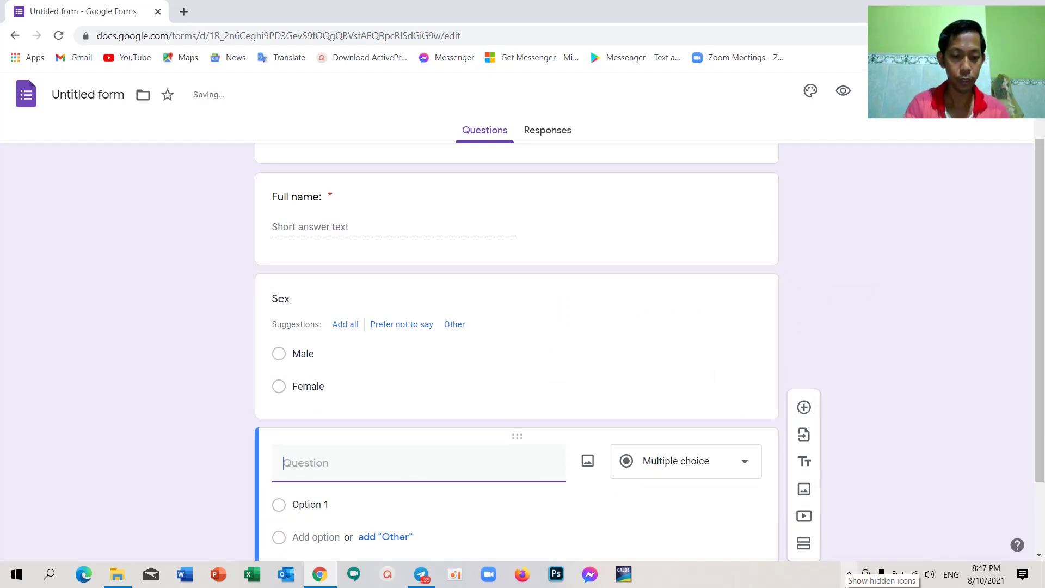
text(Class)
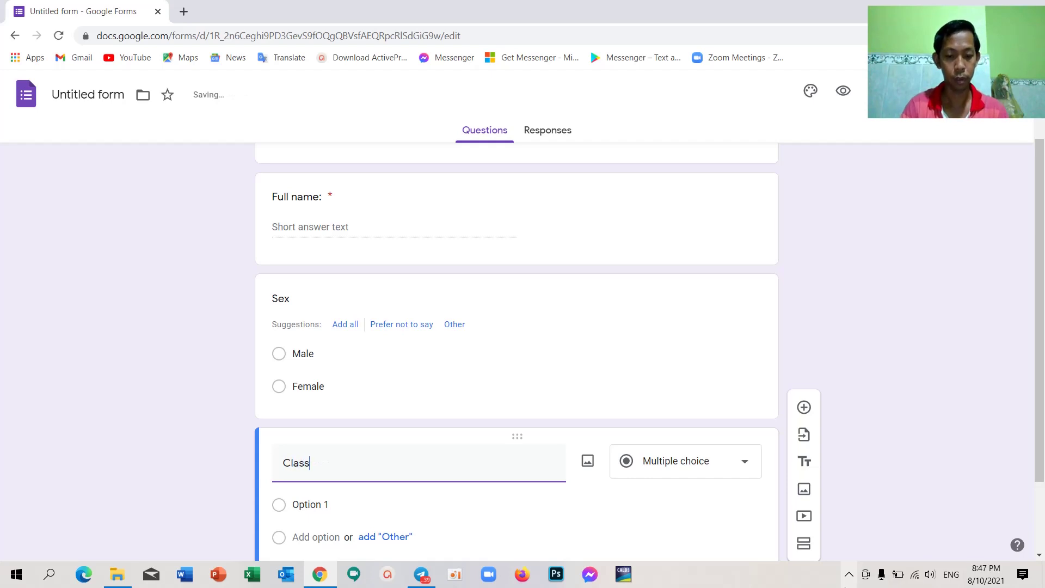
text(?)
key(BackSpace)
text(?)
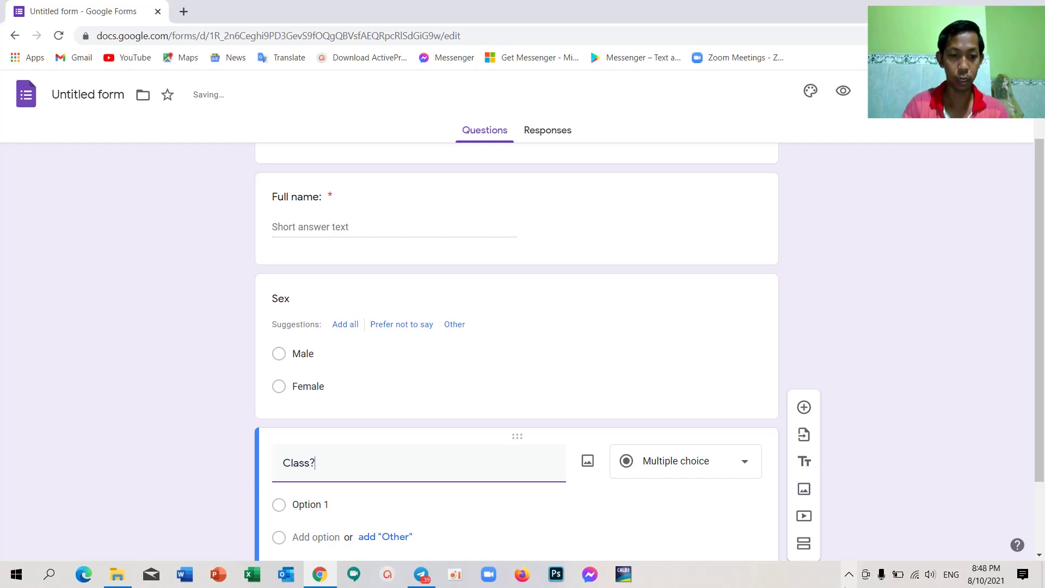
key(BackSpace)
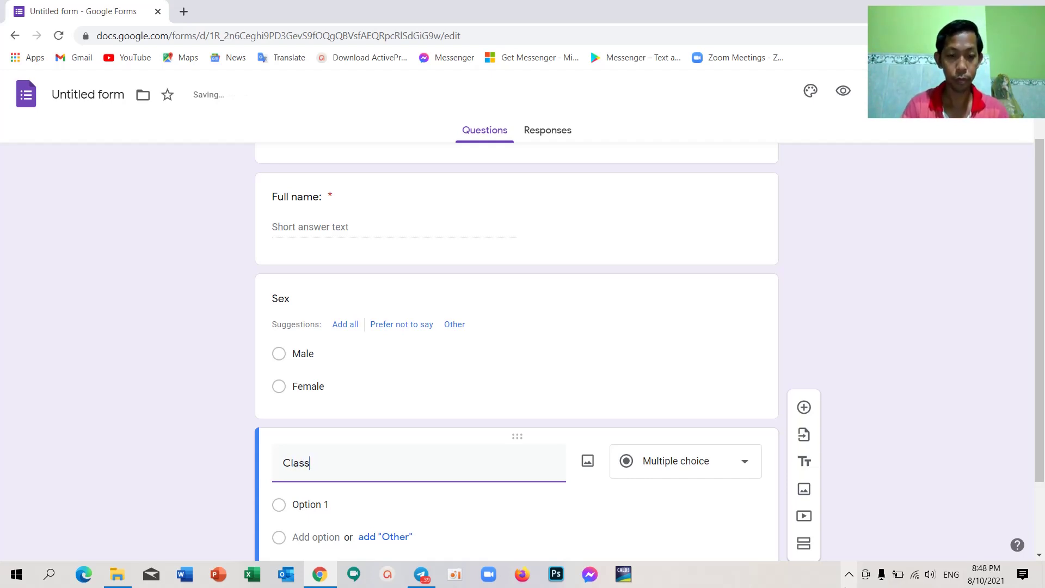
text(?)
key(BackSpace)
text(/)
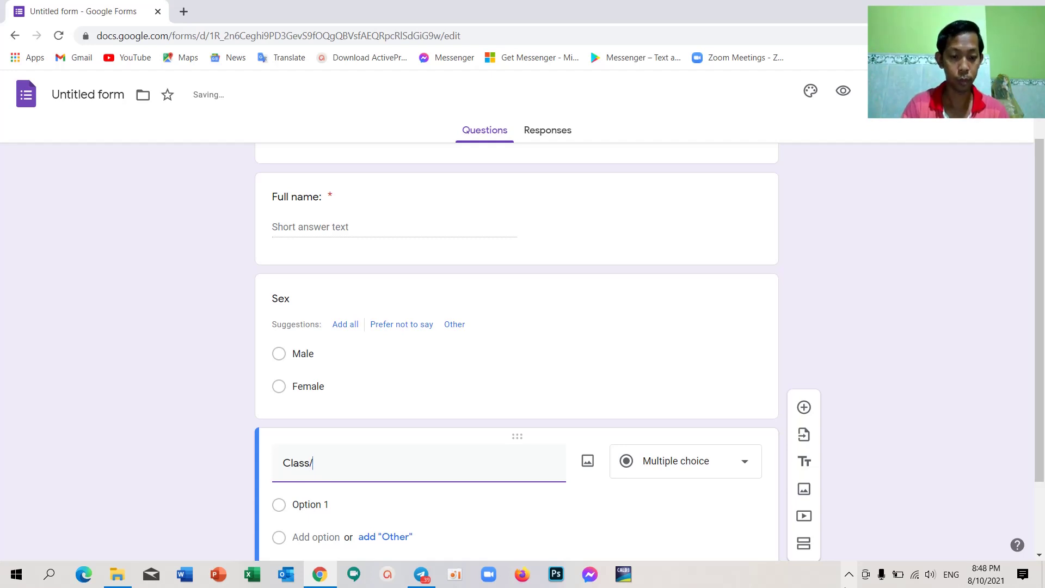
text(Ga)
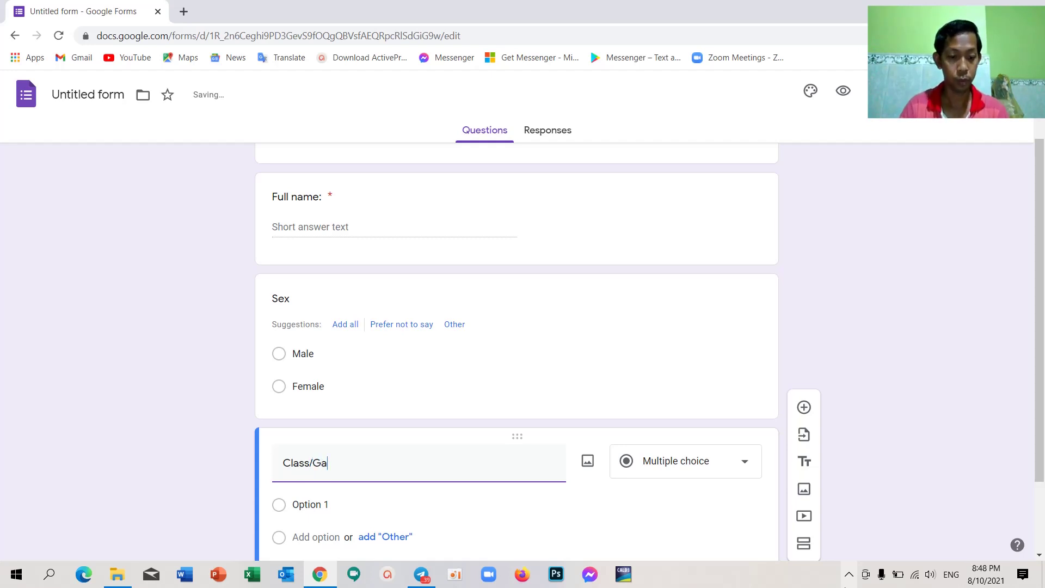
key(BackSpace)
text(r)
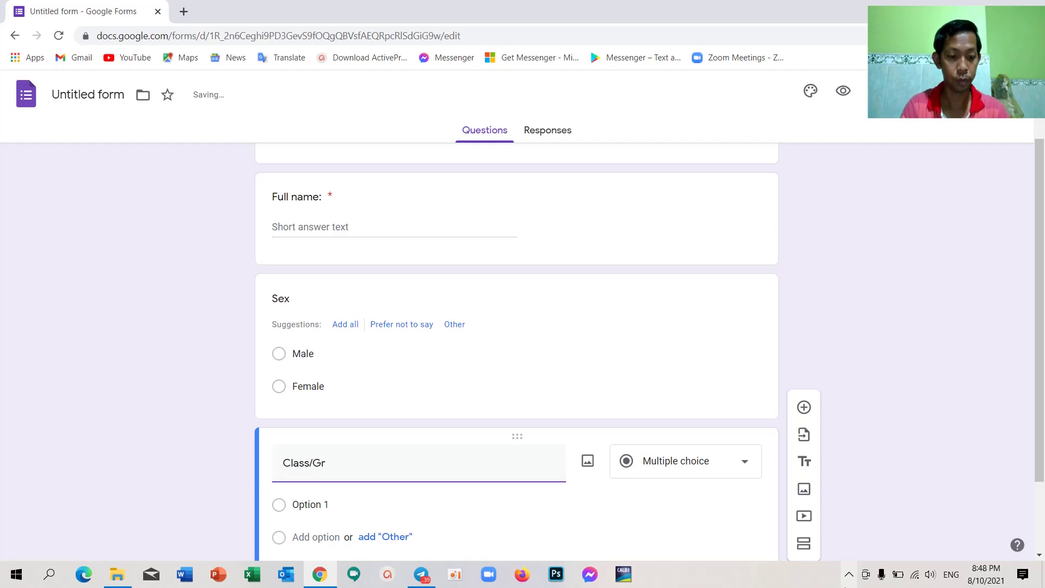
text(ade)
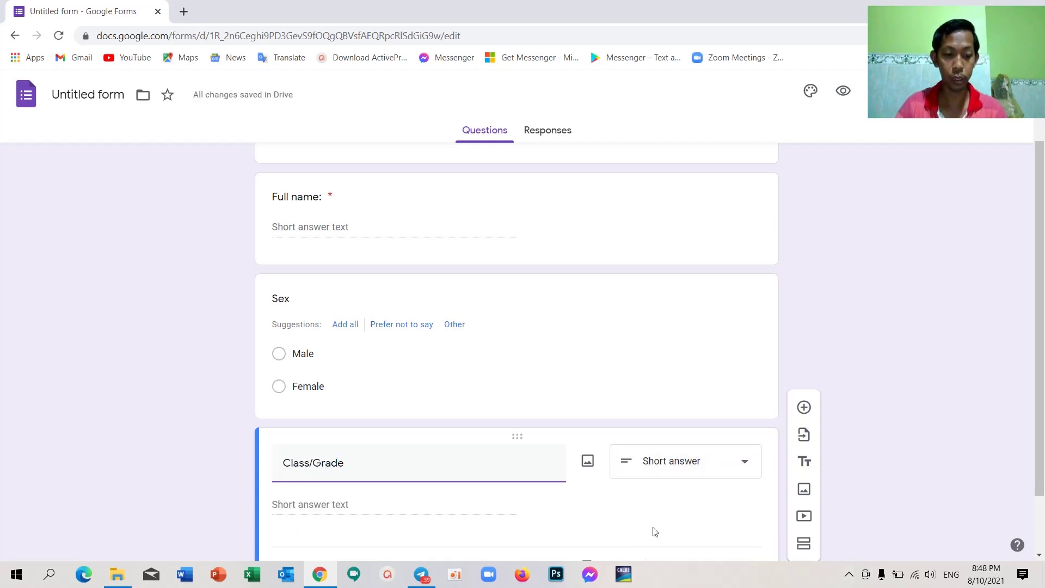
text(12)
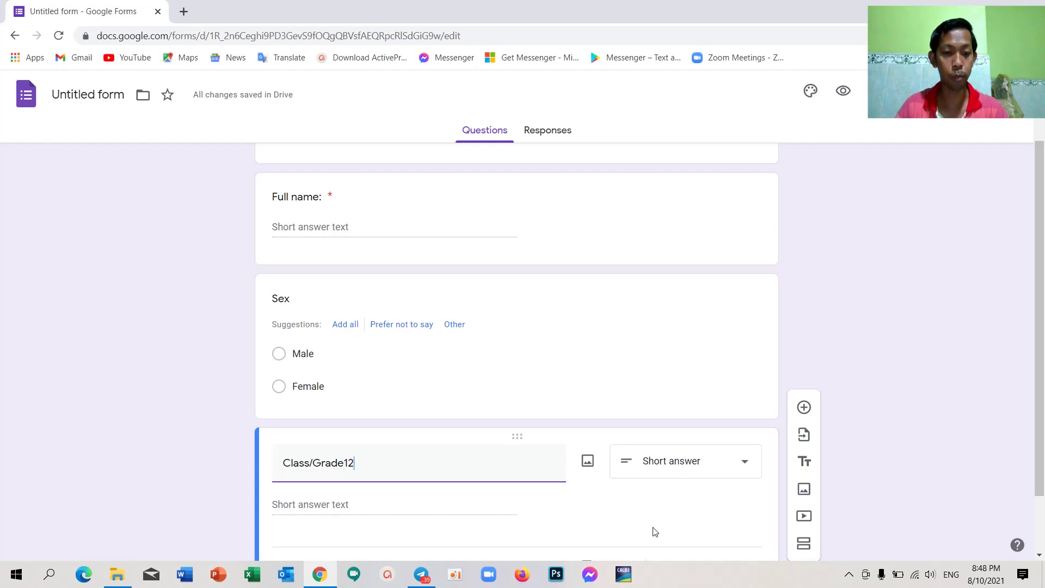
Step: Change the answer type of the Class/Grade12 question to Multiple choice
scroll(479, 513, down, 1)
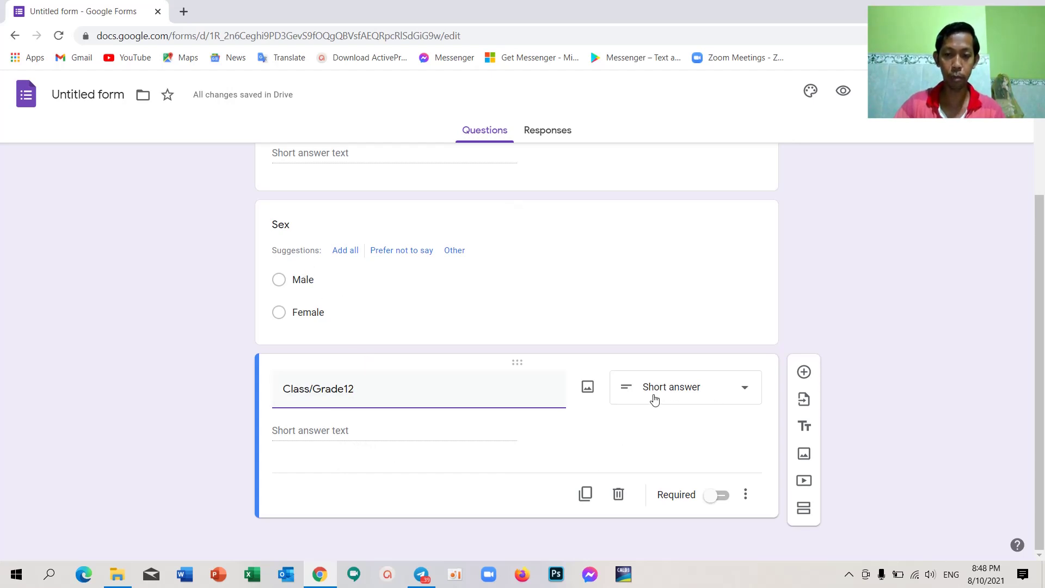
click(745, 389)
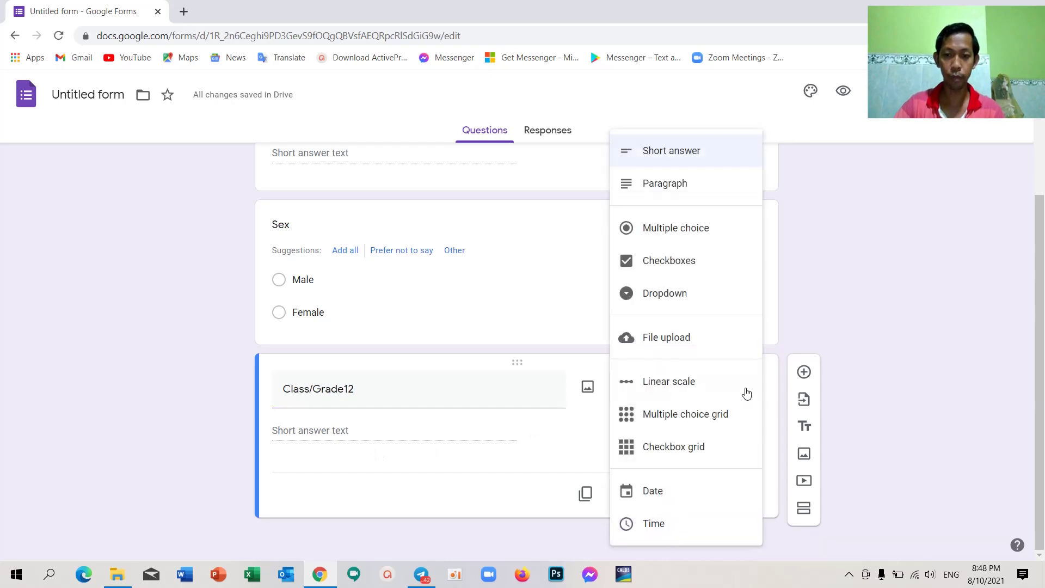
click(690, 234)
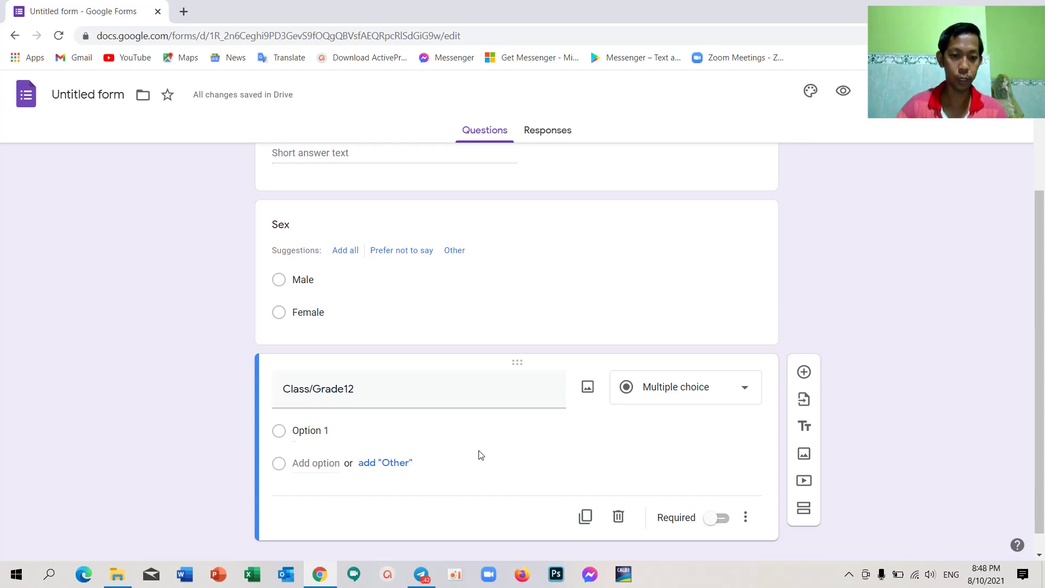
Step: Give the Class/Grade12 question the options A, B, C and D, and make answering it required
click(318, 431)
text(A)
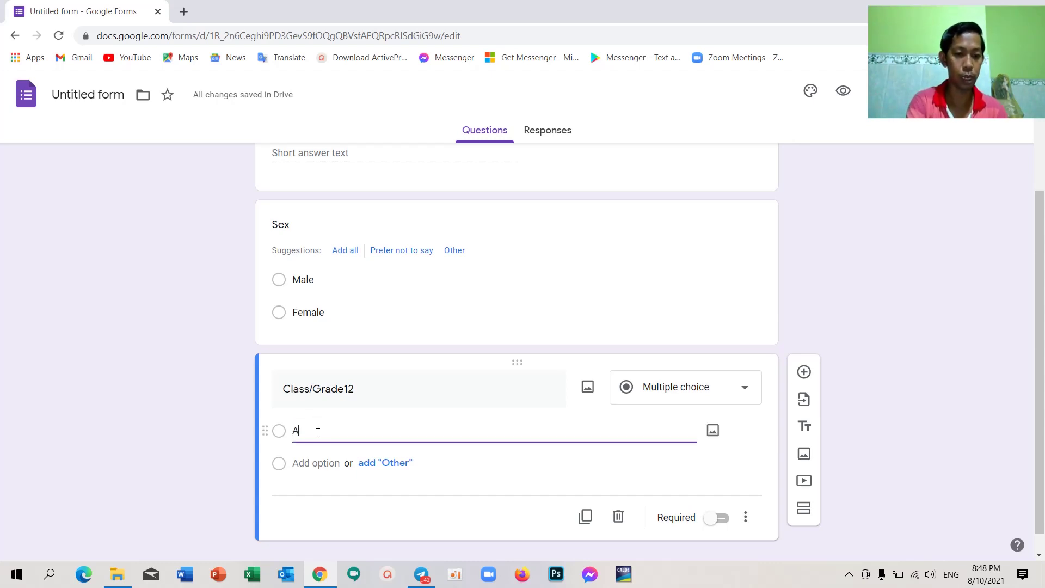
scroll(319, 443, down, 1)
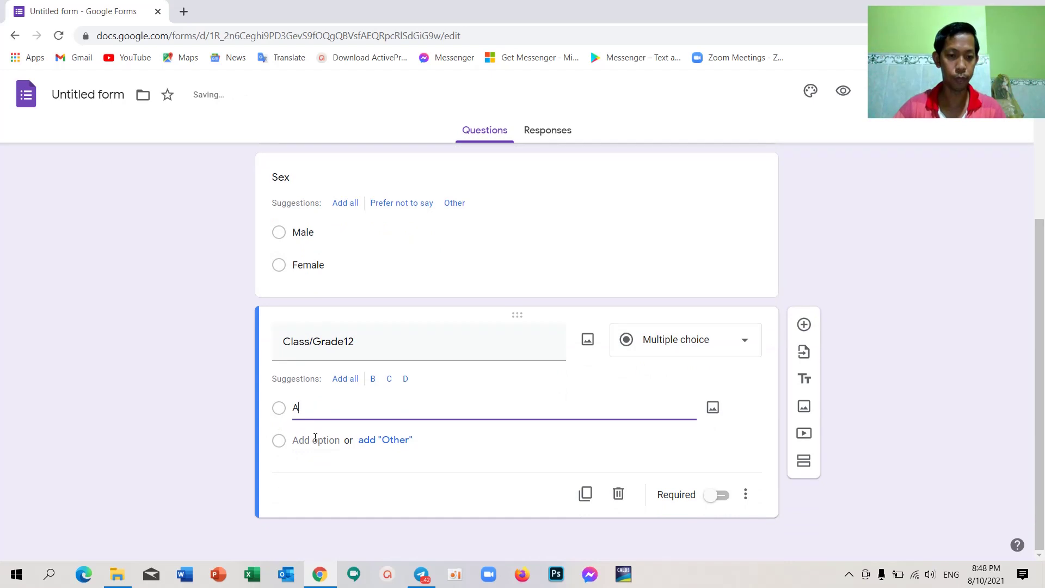
click(319, 442)
text(A)
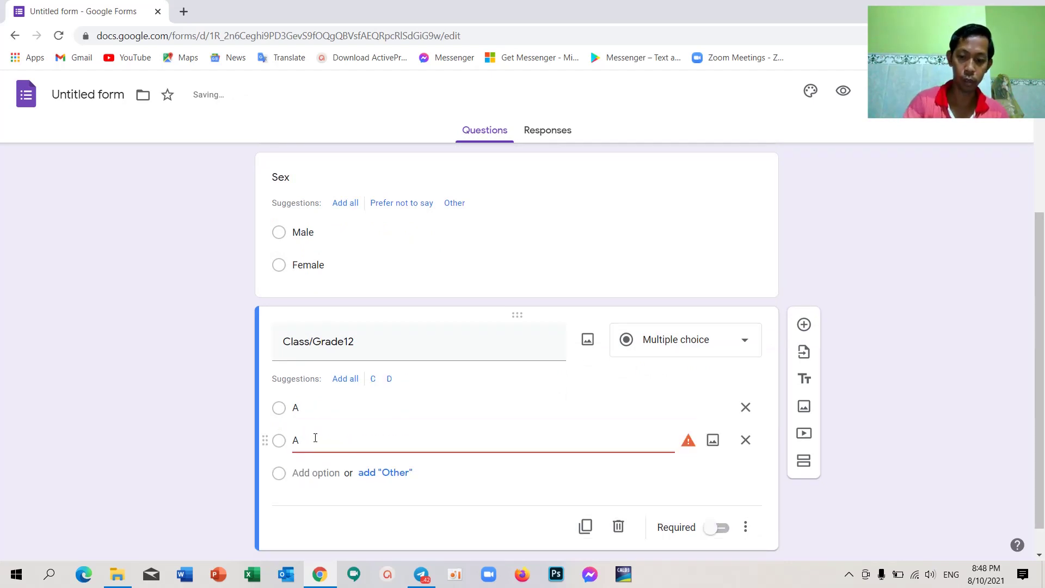
key(BackSpace)
text(B)
scroll(305, 429, down, 1)
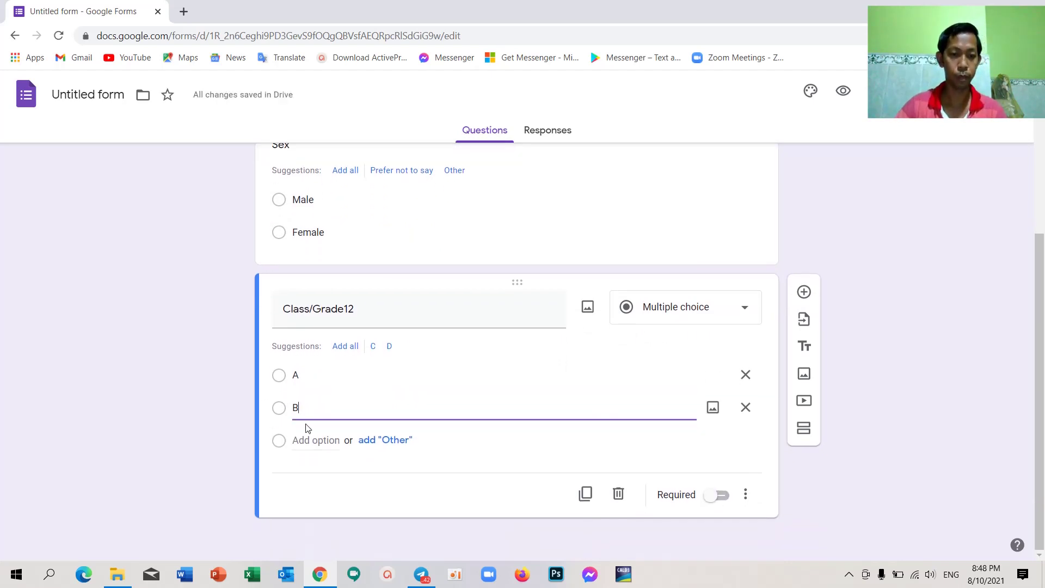
click(317, 440)
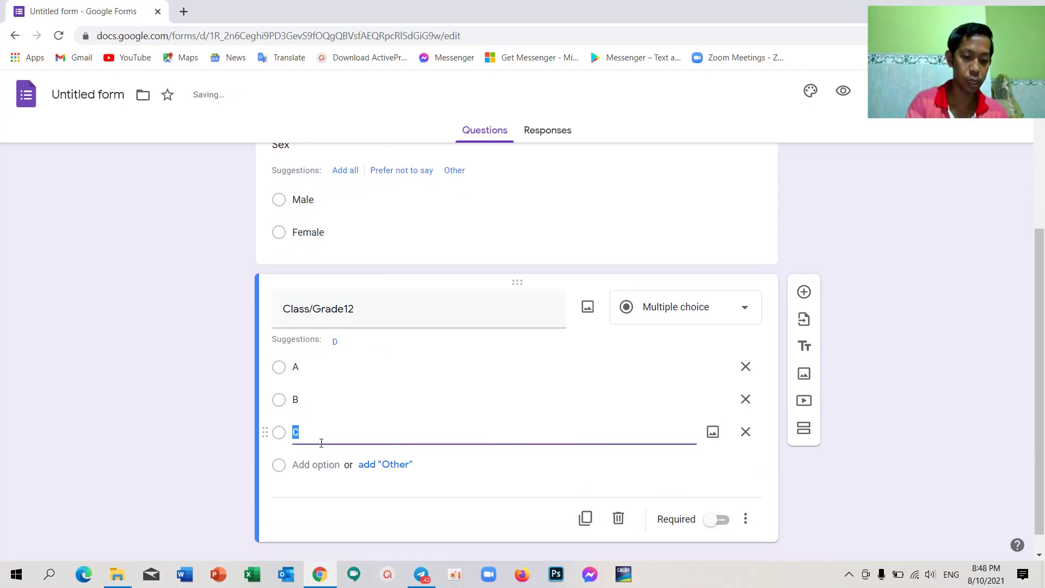
click(325, 464)
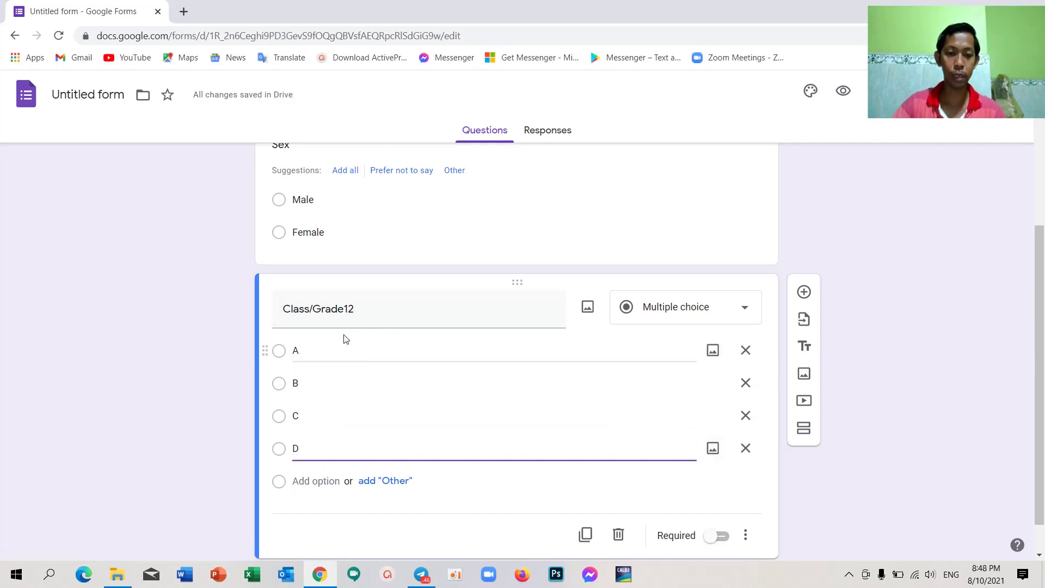
scroll(395, 337, down, 1)
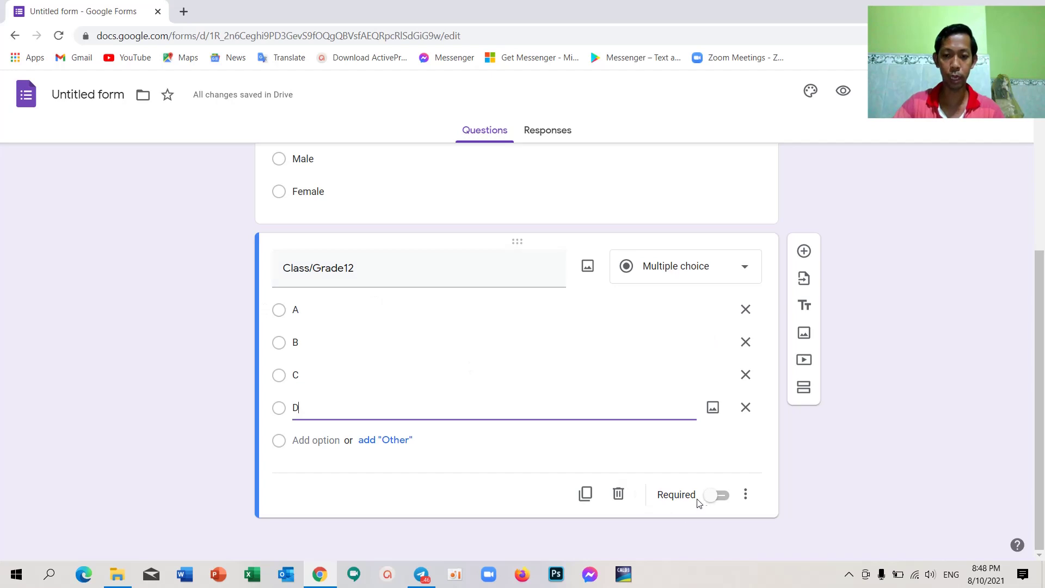
click(711, 498)
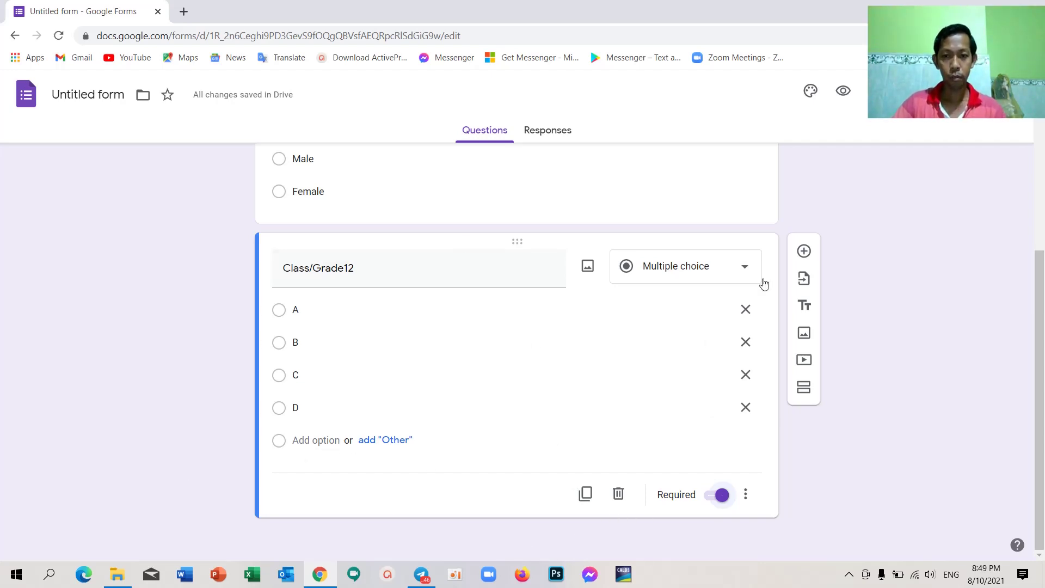
Step: Add a question below Class/Grade12 and title it "I. ចូរជ្រើសរើសចម្លើយដែលត្រឹមត្រូវ"
click(805, 252)
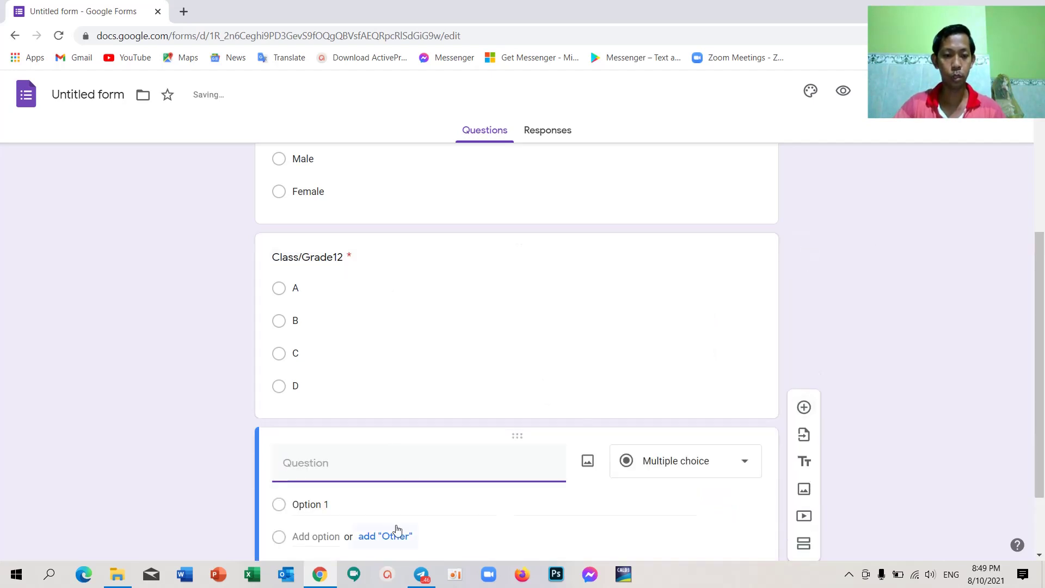
text(I)
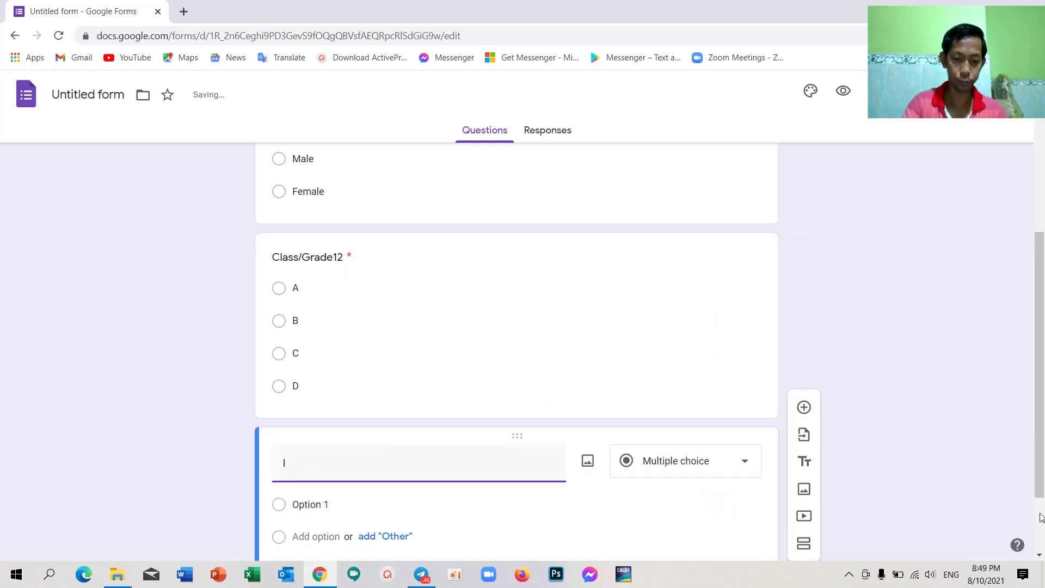
text(>)
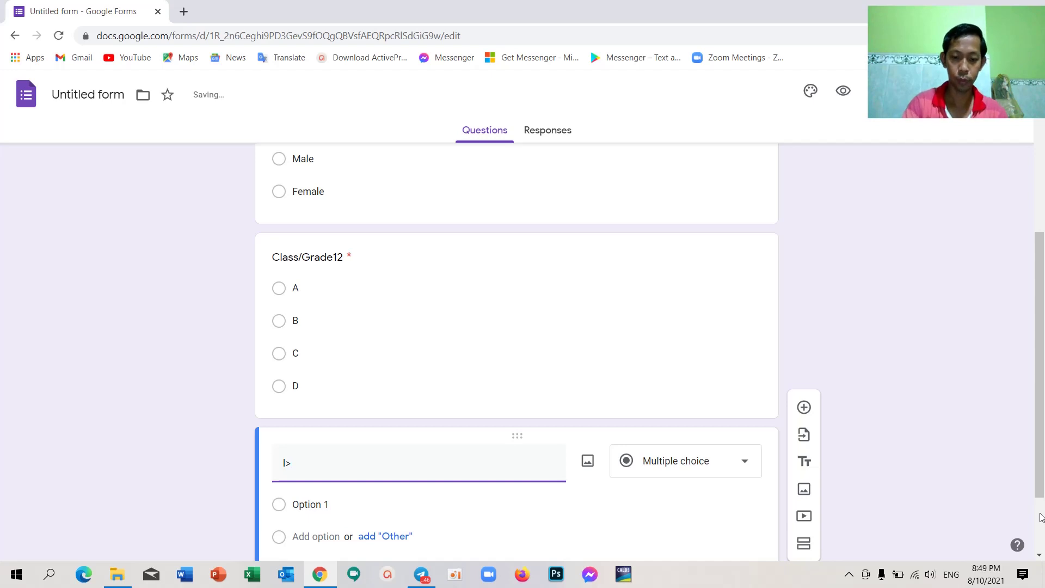
key(BackSpace)
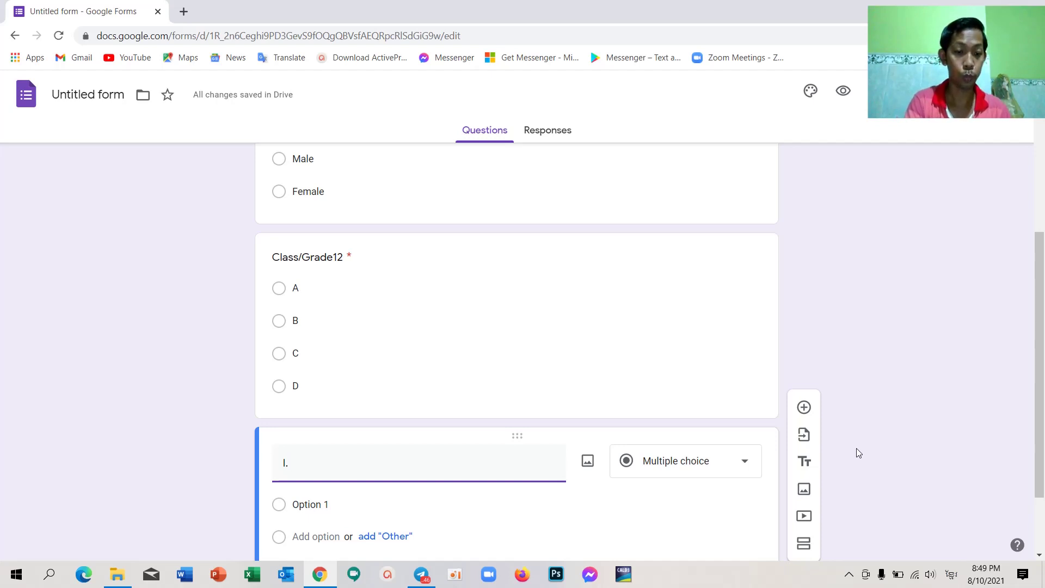
text(ចូ)
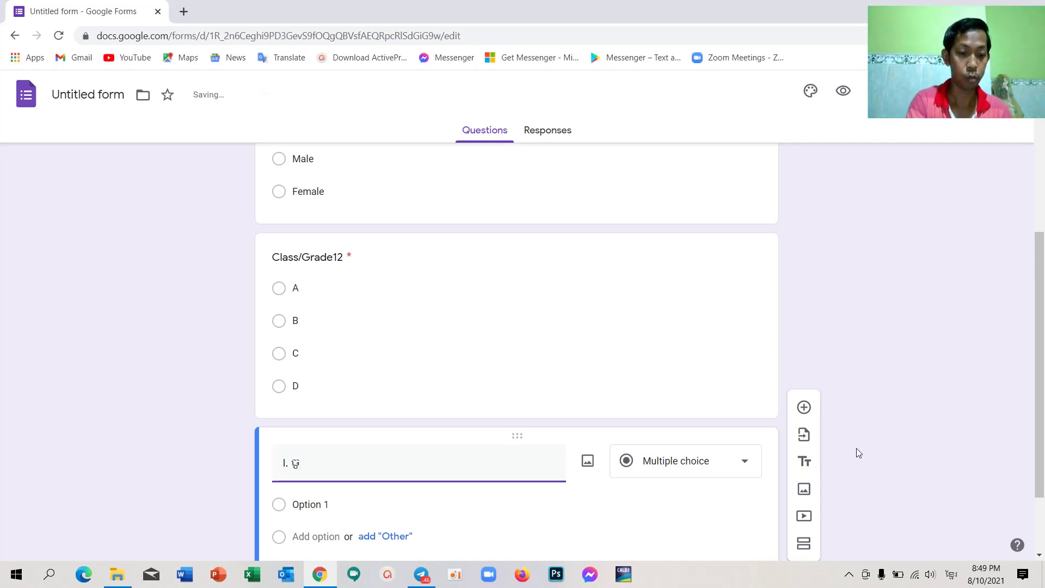
text(រ)
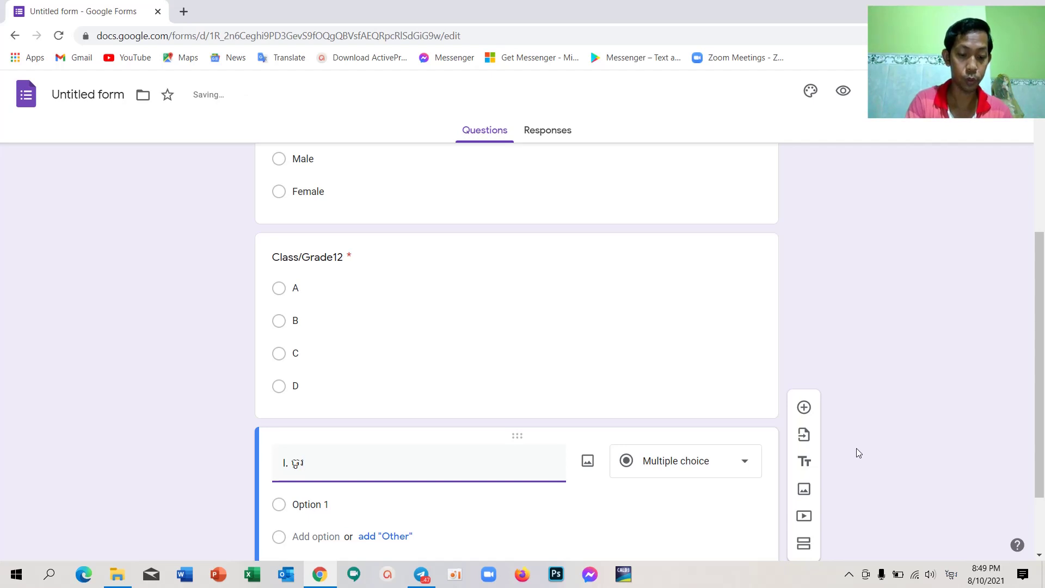
text(ជ្រ)
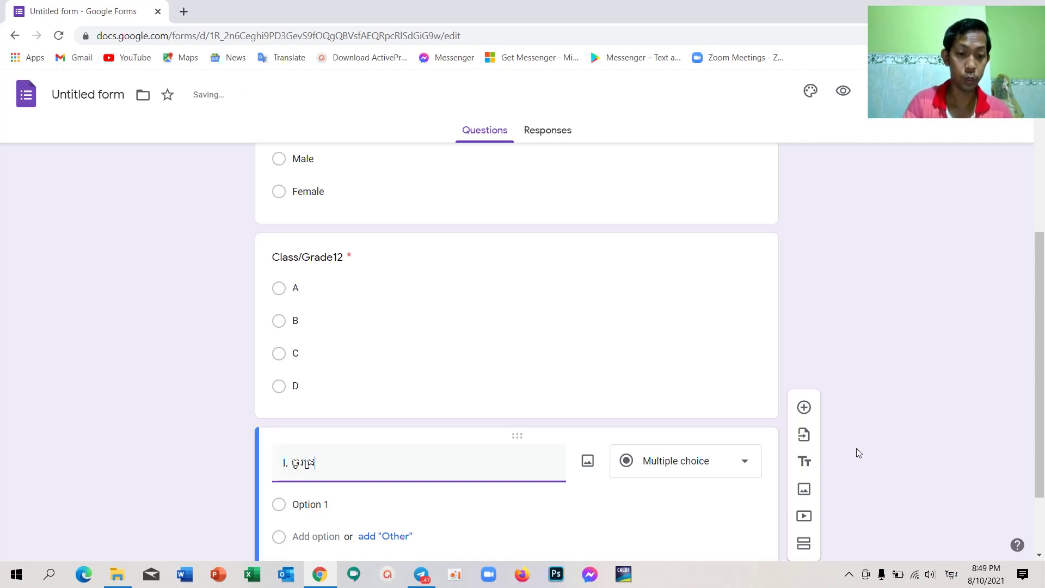
text(ើ)
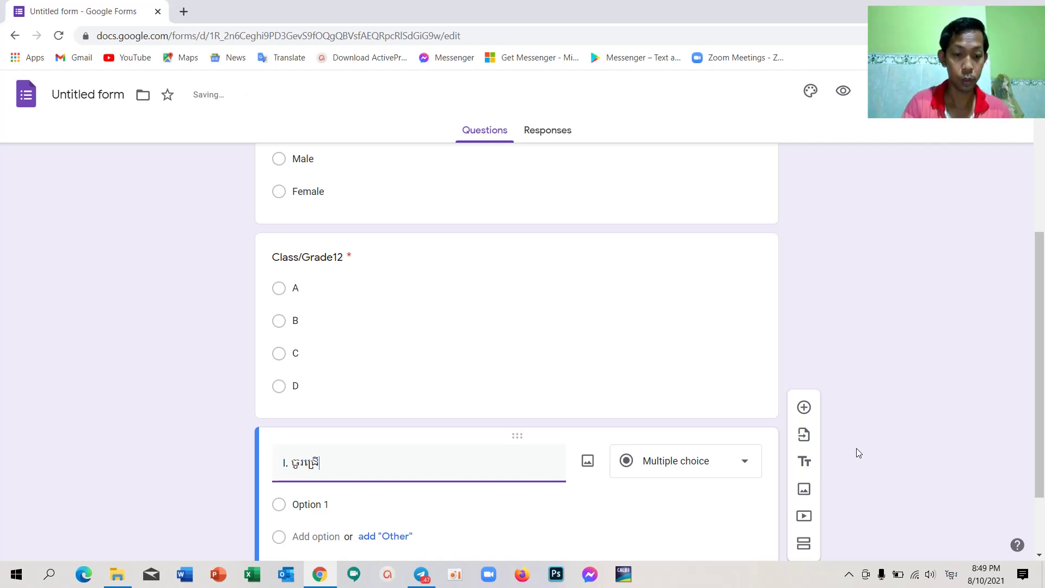
text(សរ)
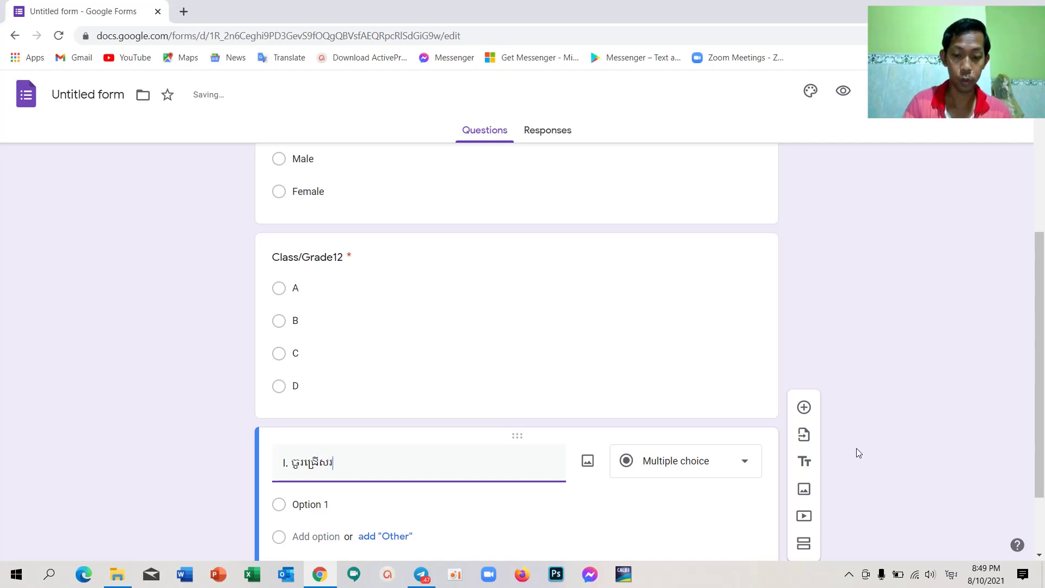
text(ើស)
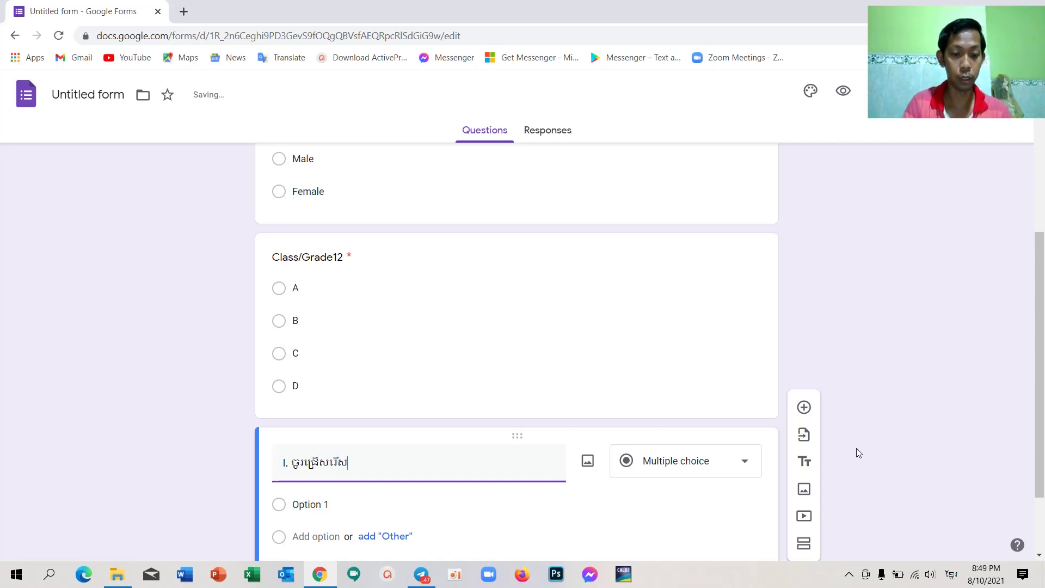
text(ច)
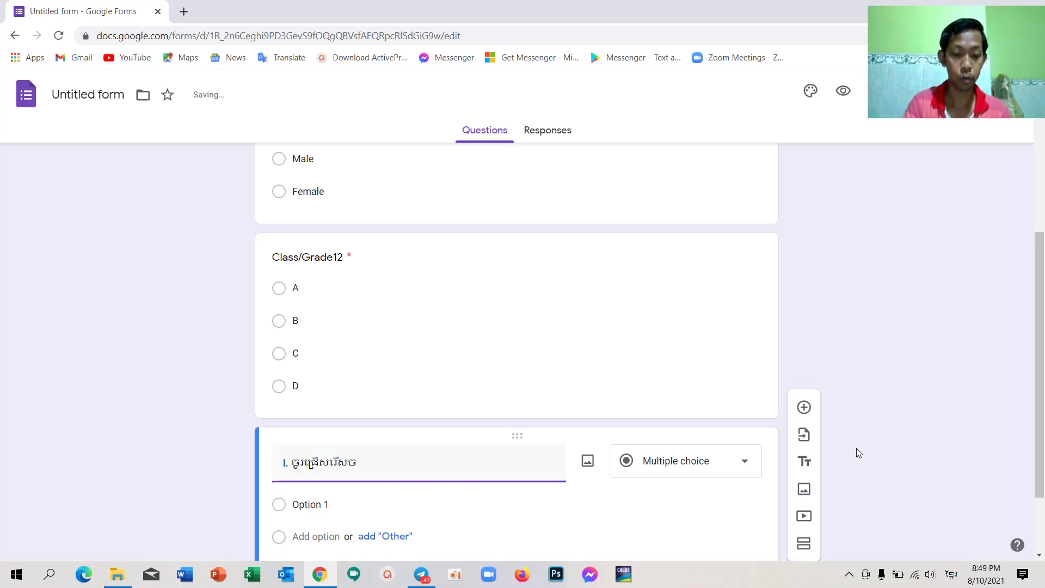
text(ម)
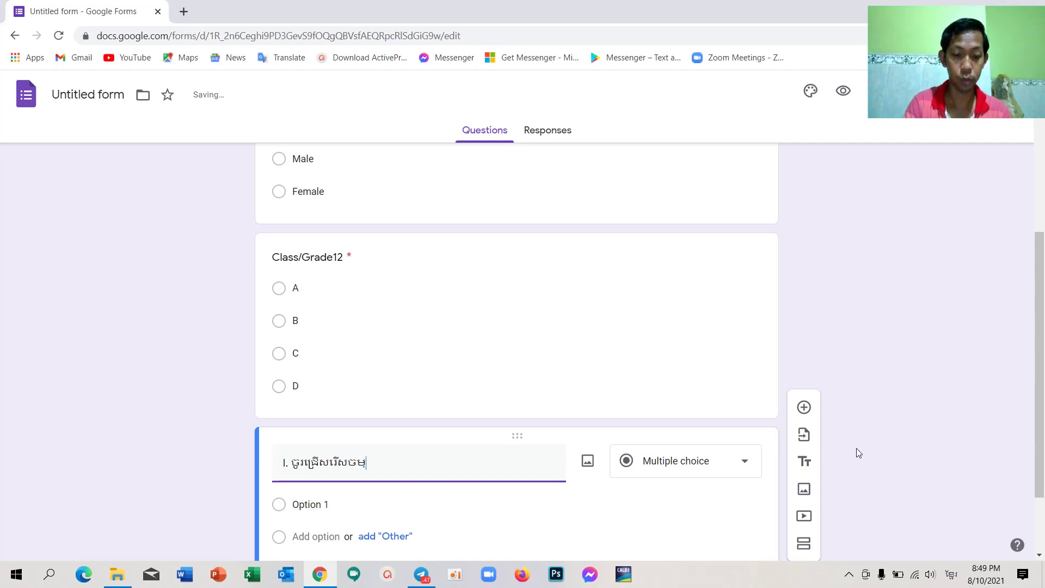
text(្លើ)
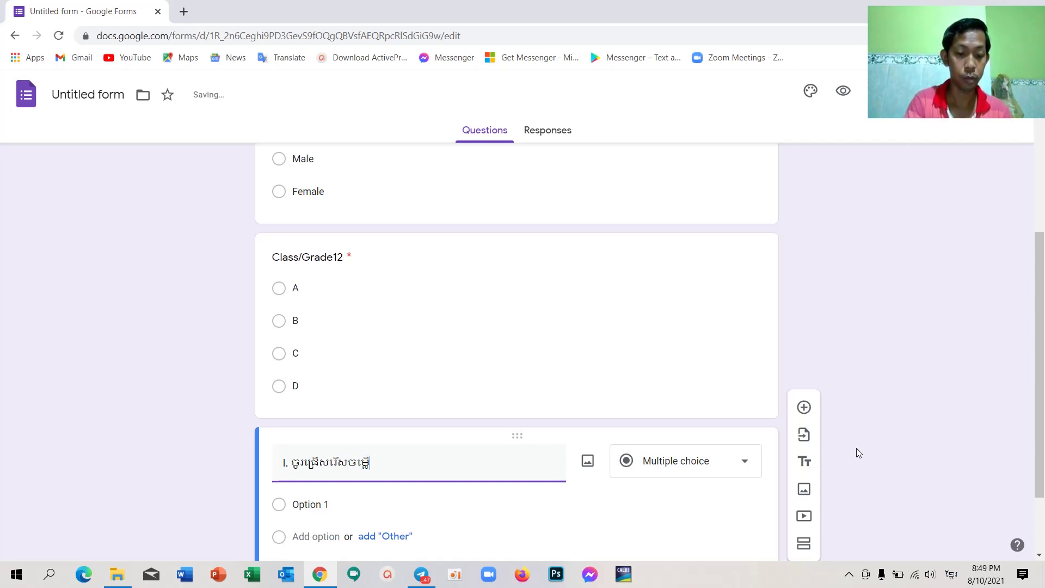
text(យ)
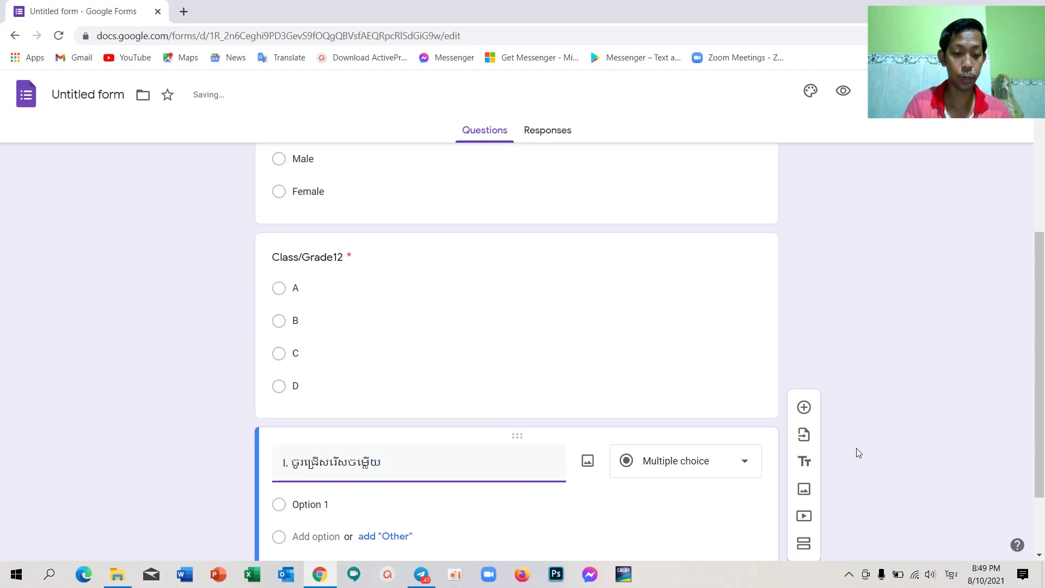
text(ន)
text(ែល)
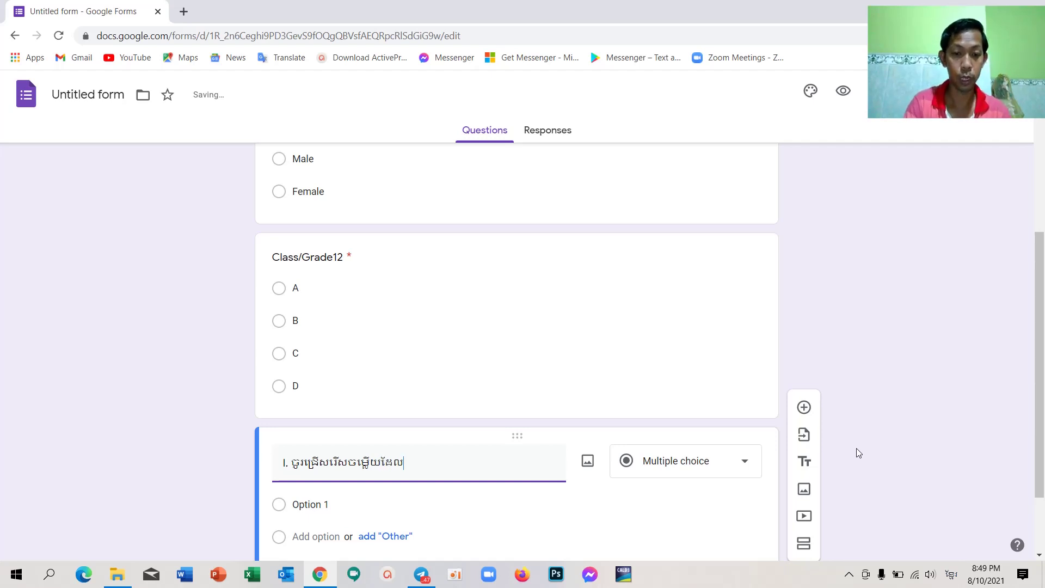
text(ក)
text(្រ)
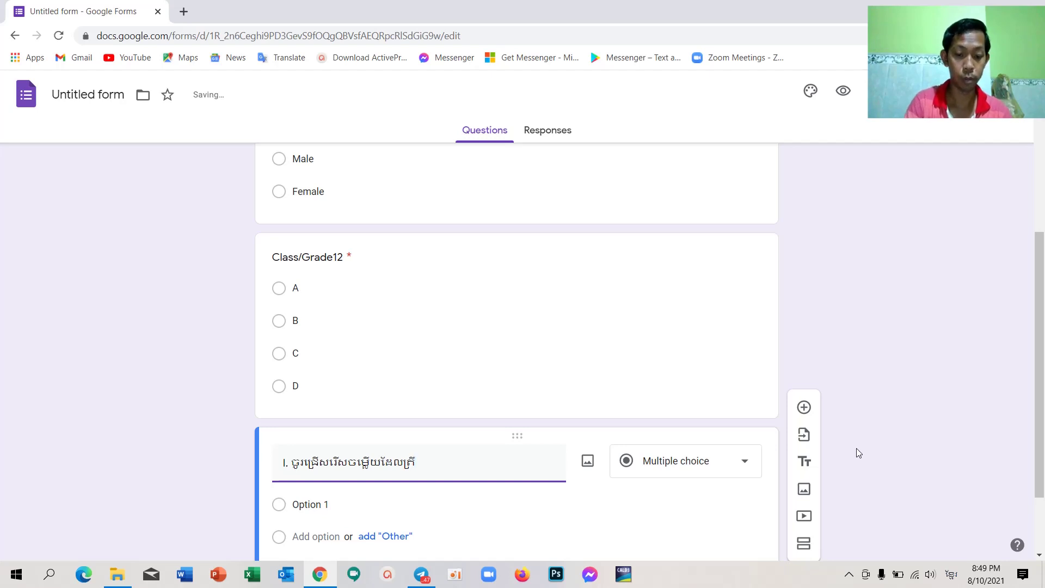
text(ឹម)
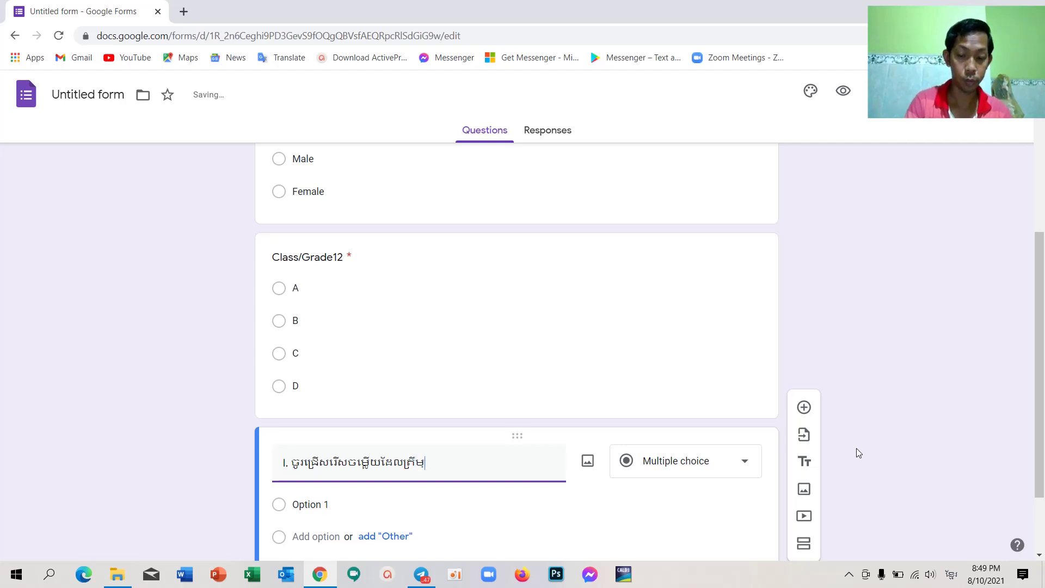
text(ក)
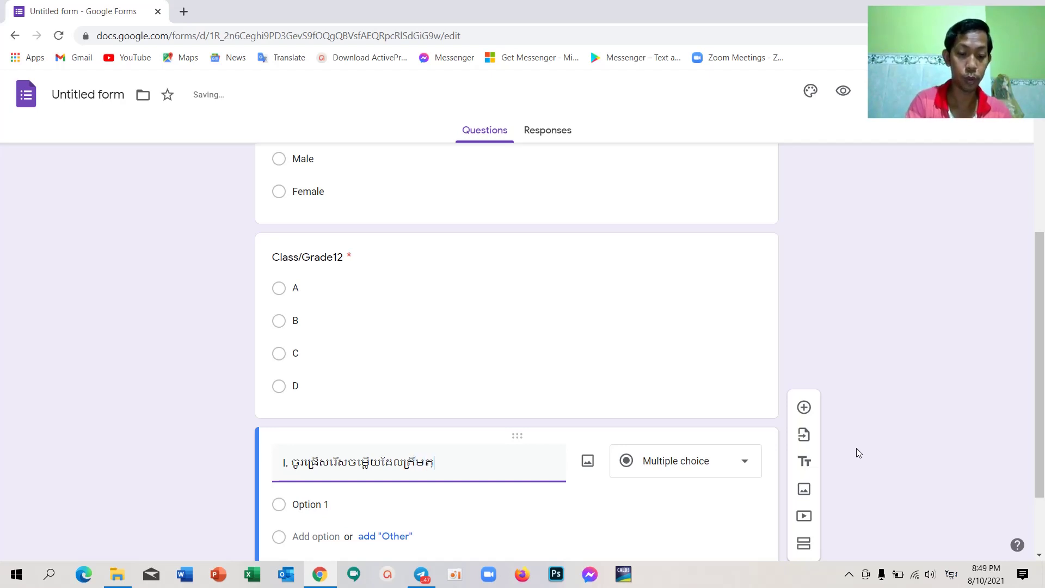
text(្រ)
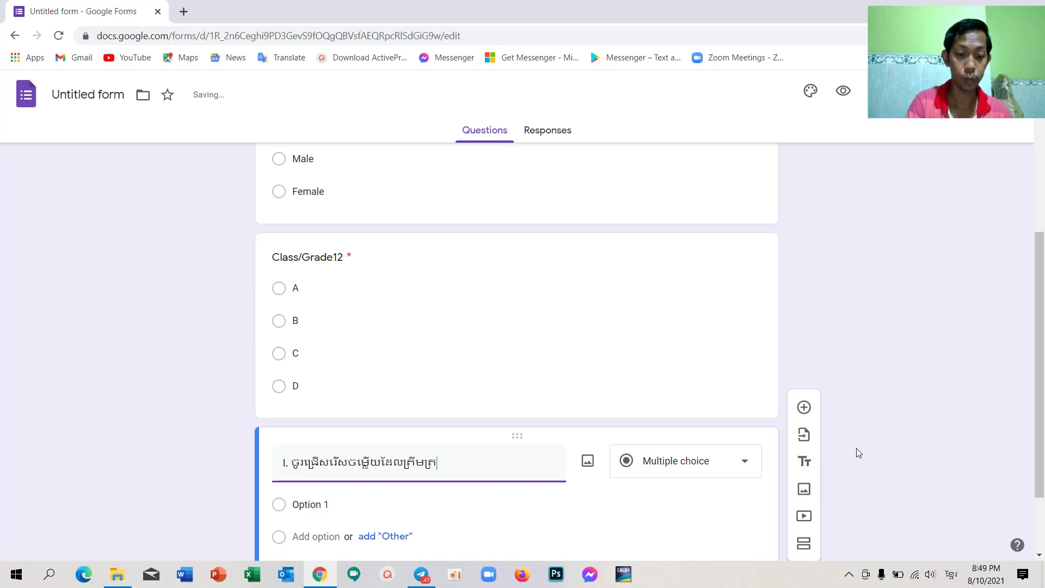
text(ូវ)
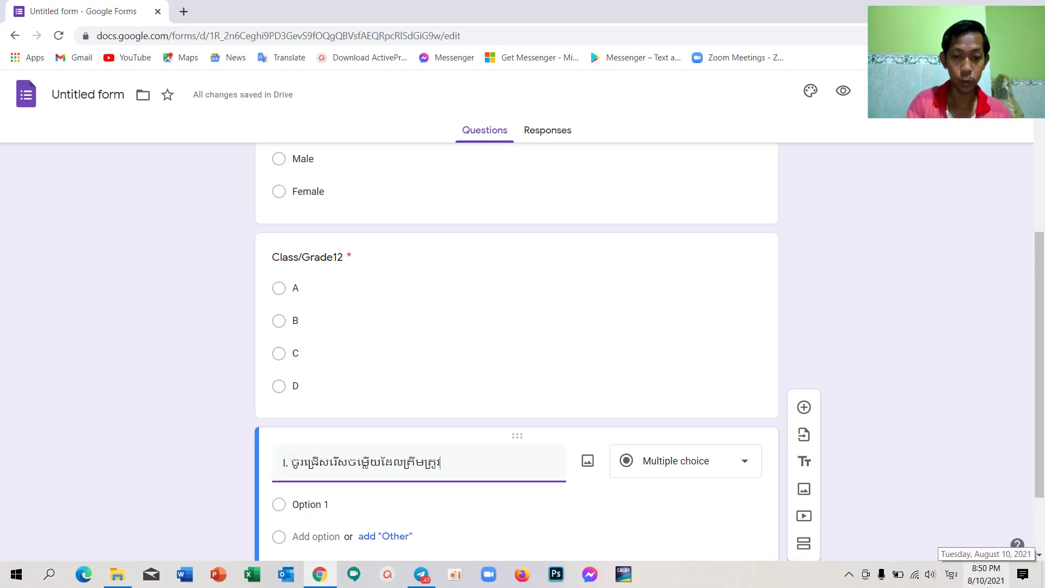
Step: Append the score note "(២០ពិន្ទុ)" to the end of the section I question title
text(()
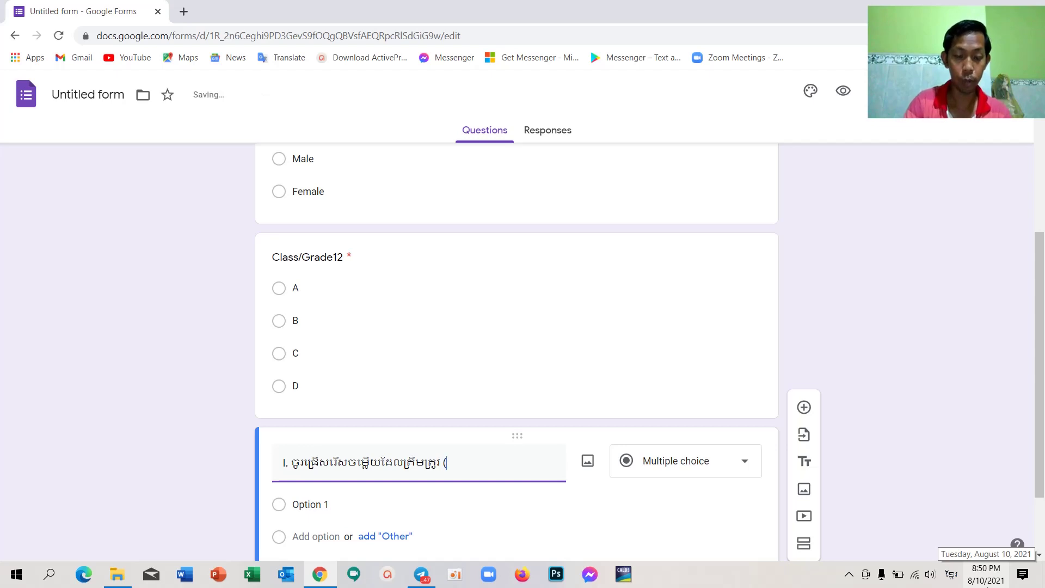
text(មោ)
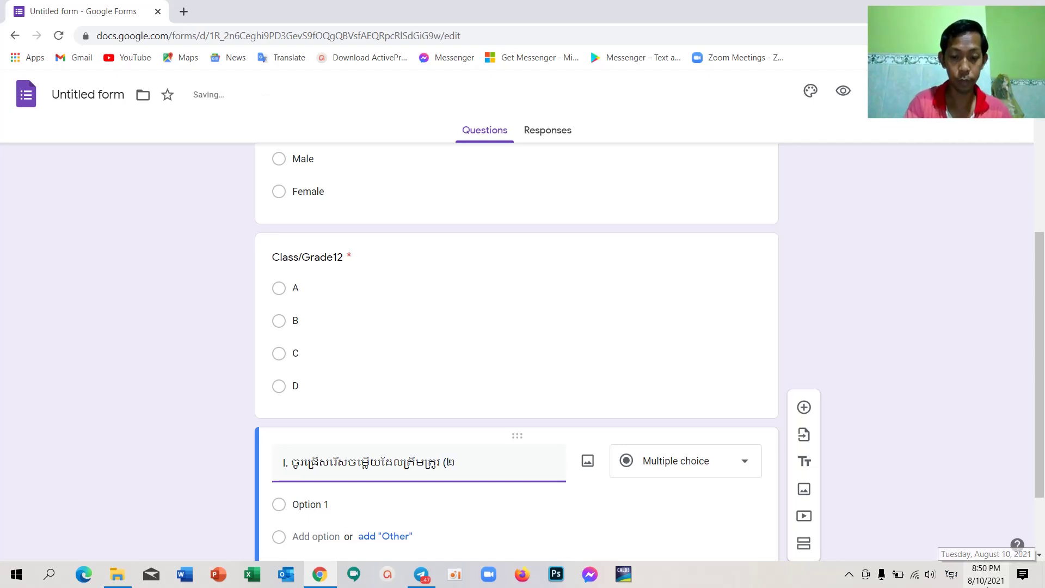
key(BackSpace)
key(BackSpace)
text(២)
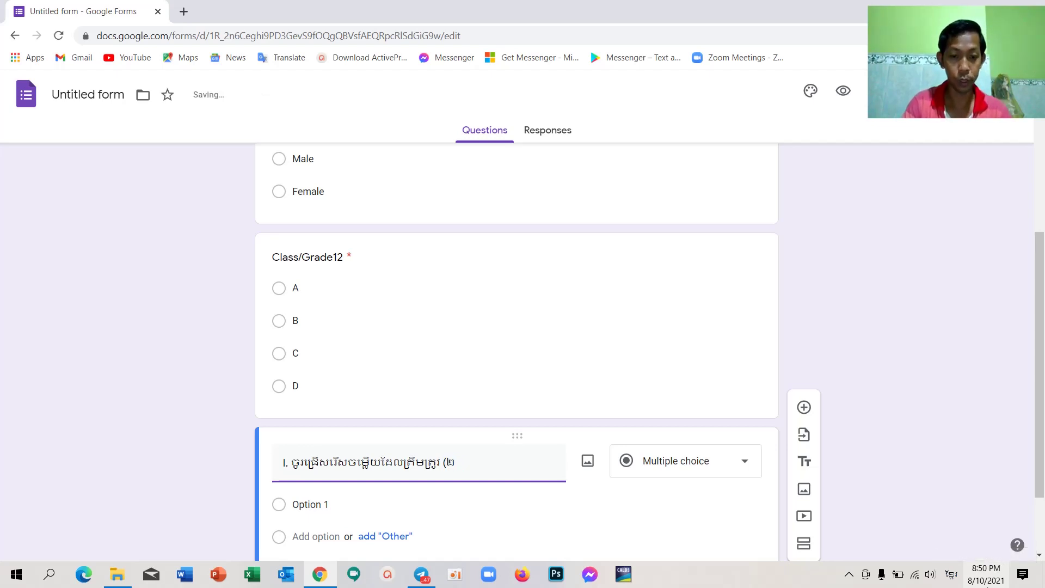
text(០)
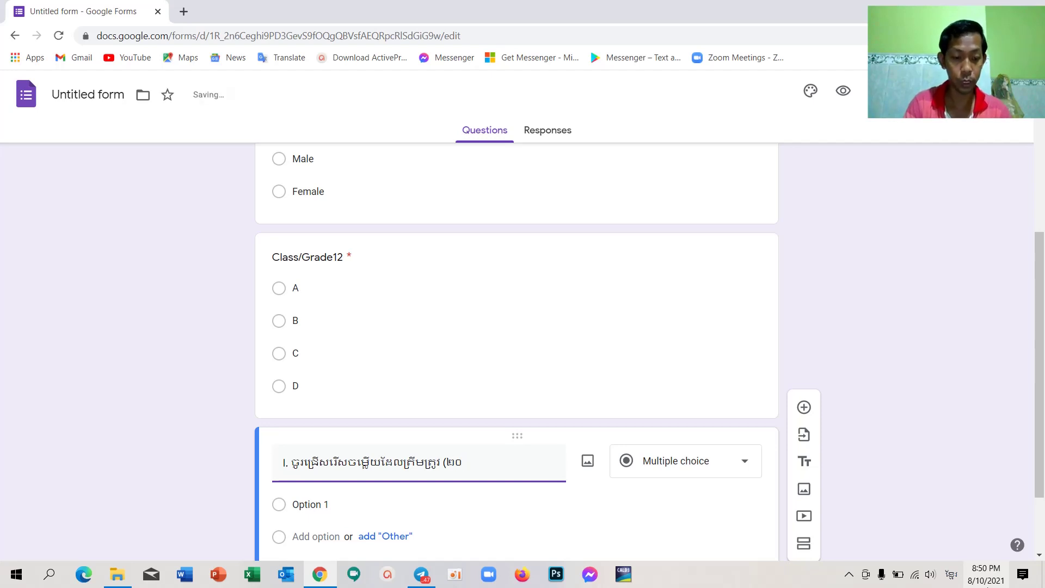
key(super+space)
key(shift)
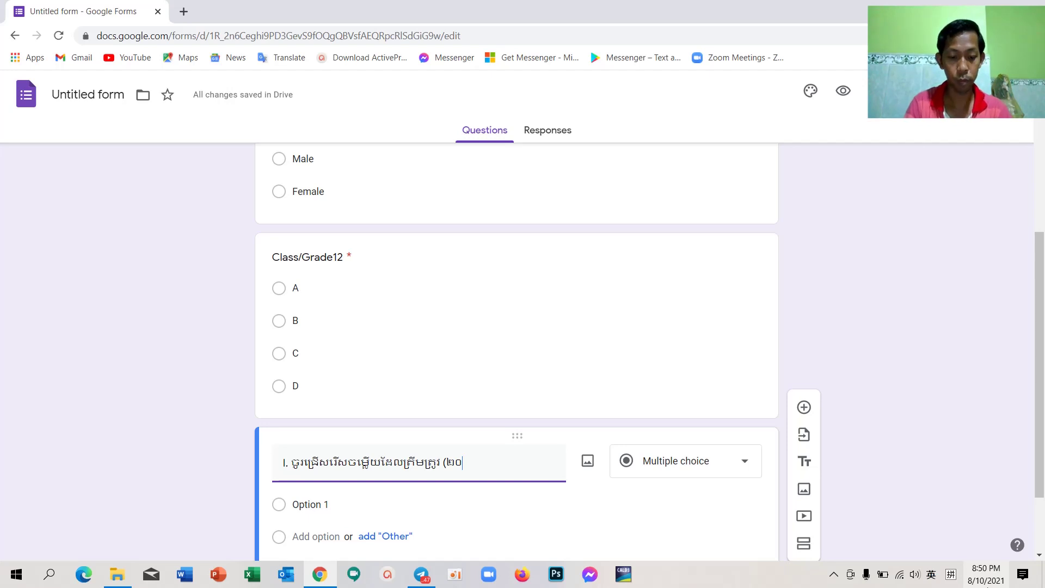
key(super+space)
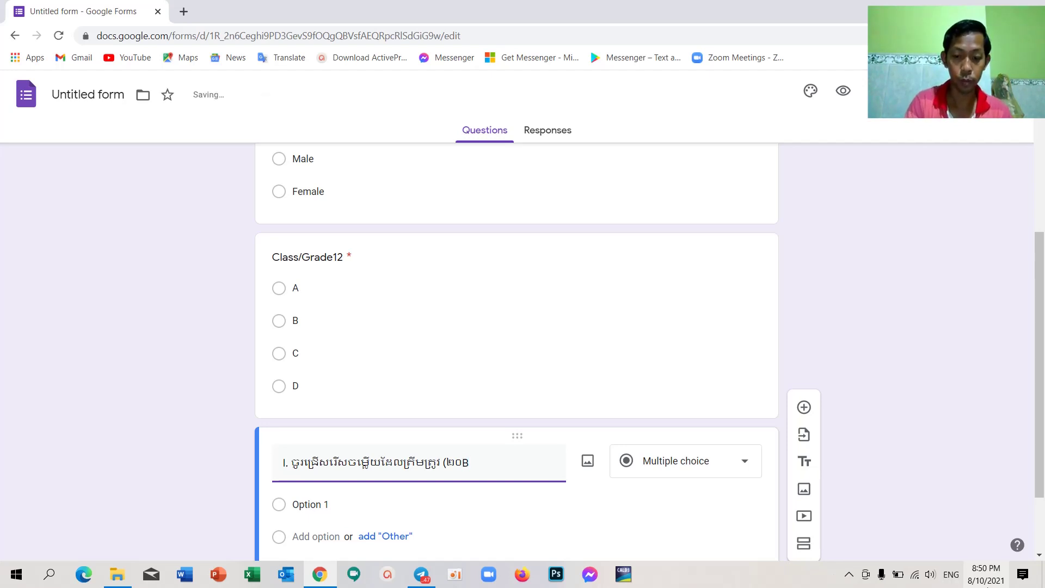
key(super+space)
text(ប)
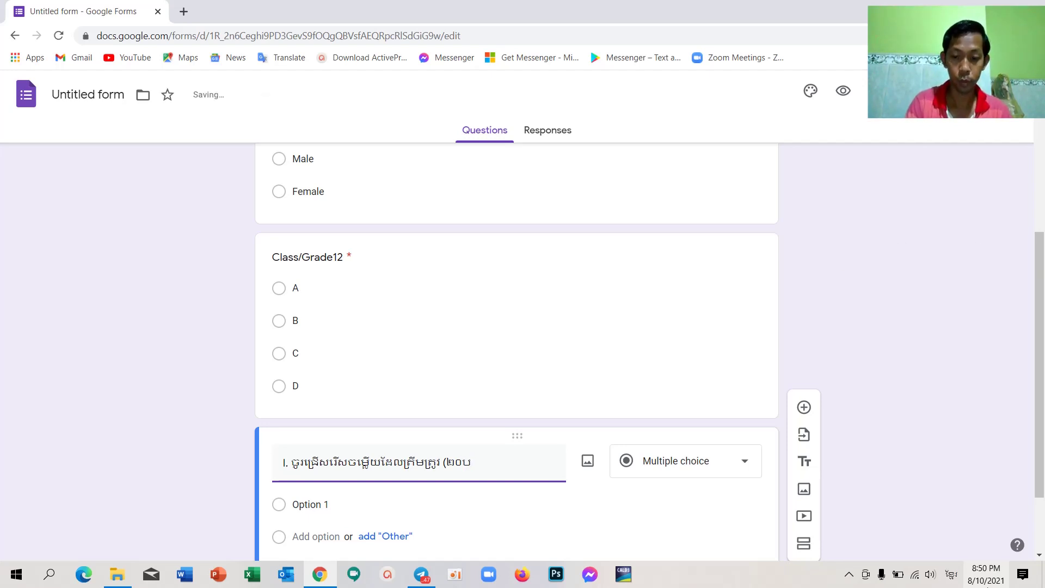
key(BackSpace)
text(៣០ព)
text(ិន)
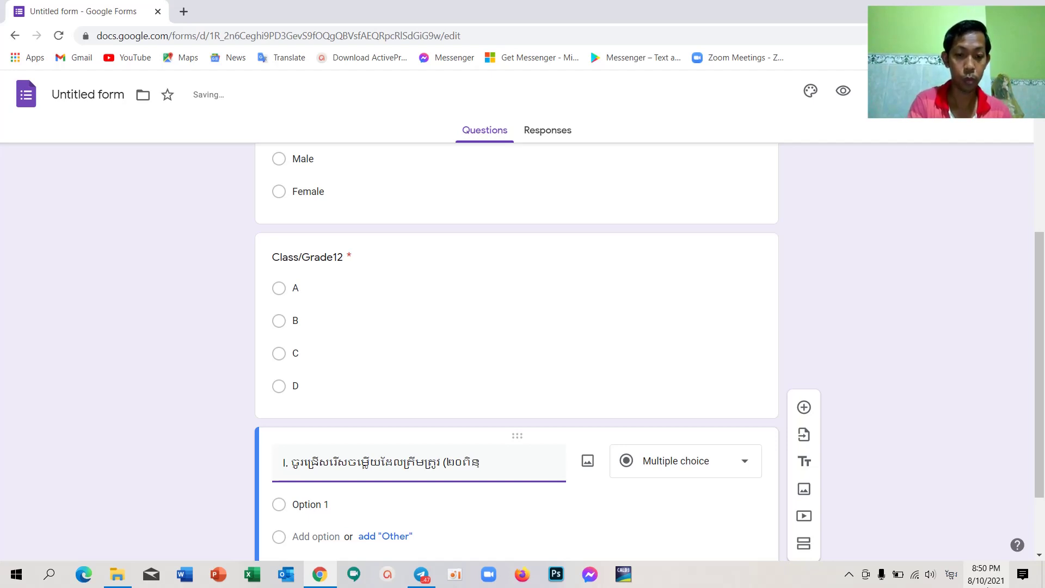
text(្ទុ)
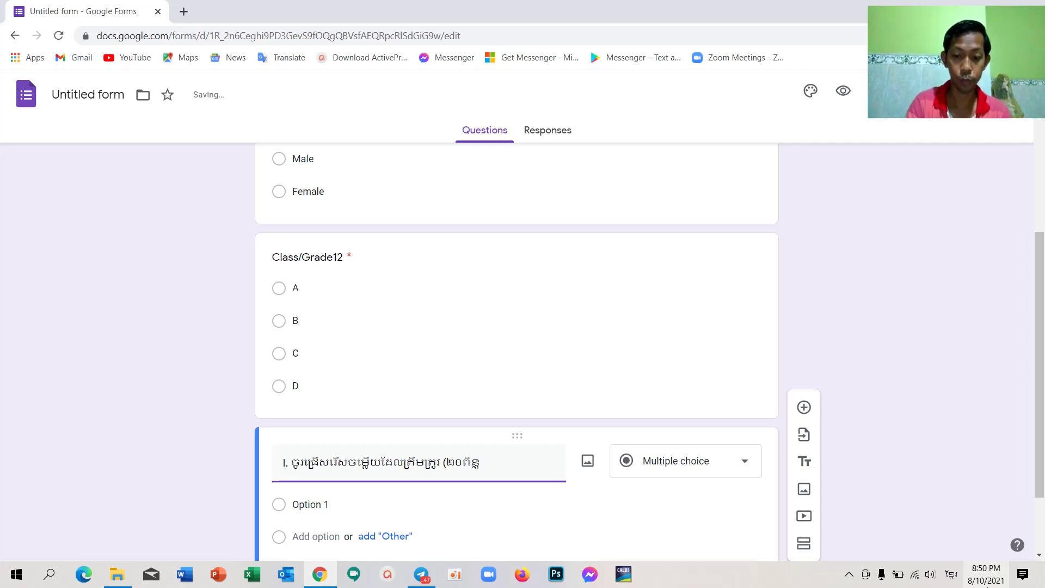
text())
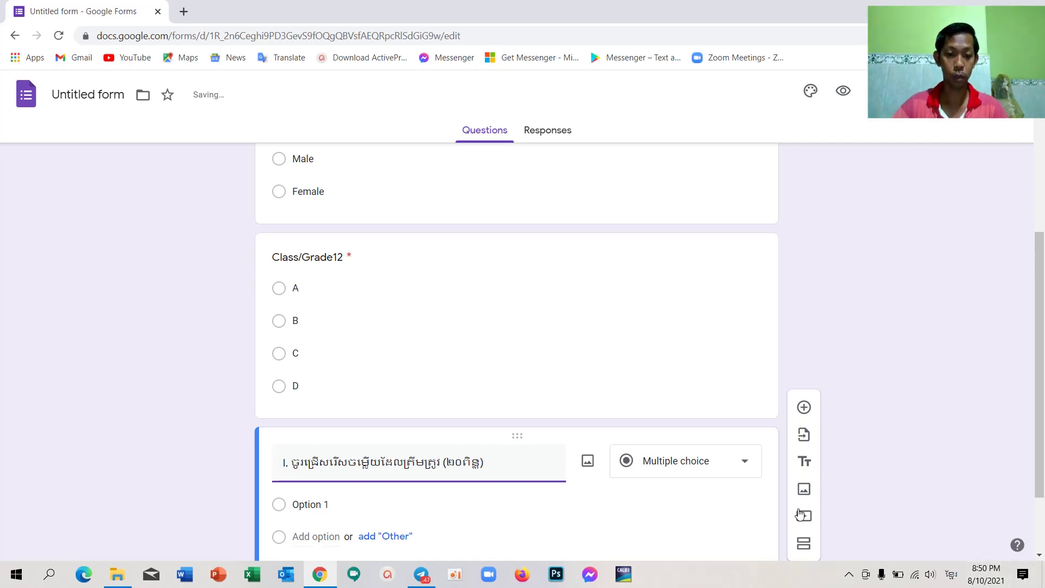
Step: Add a question below the section I question and title it "១.កម្ពុជាទទួលឯករាជ្យពីបារាំនៅឆ្នាំ......"
scroll(748, 512, down, 2)
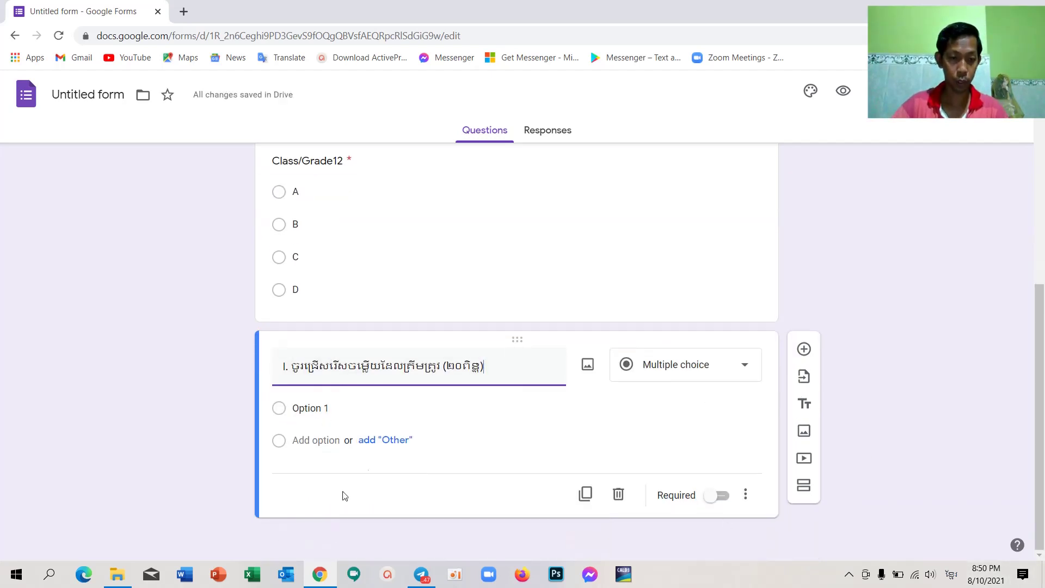
click(804, 349)
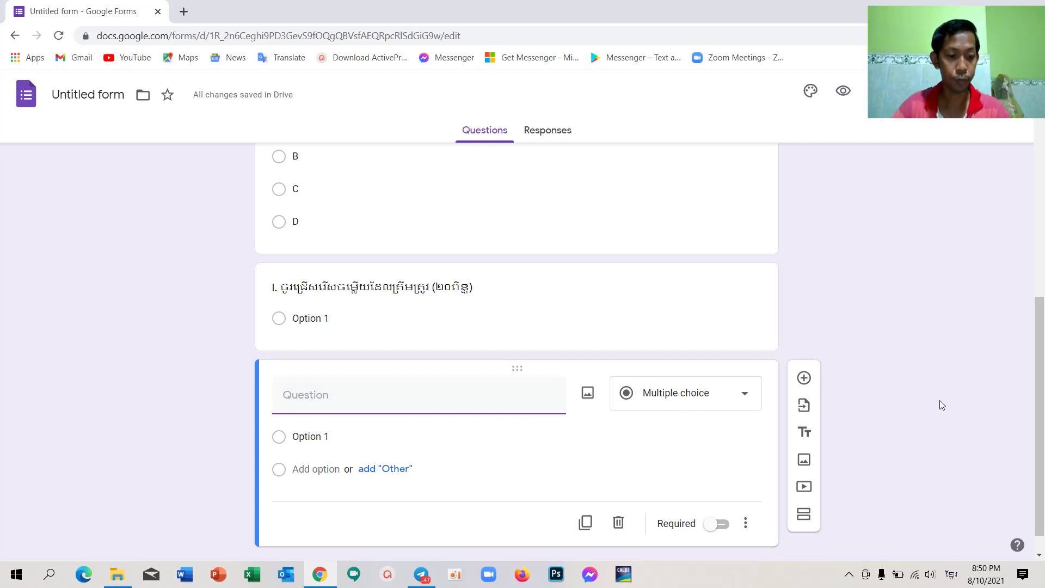
text(១)
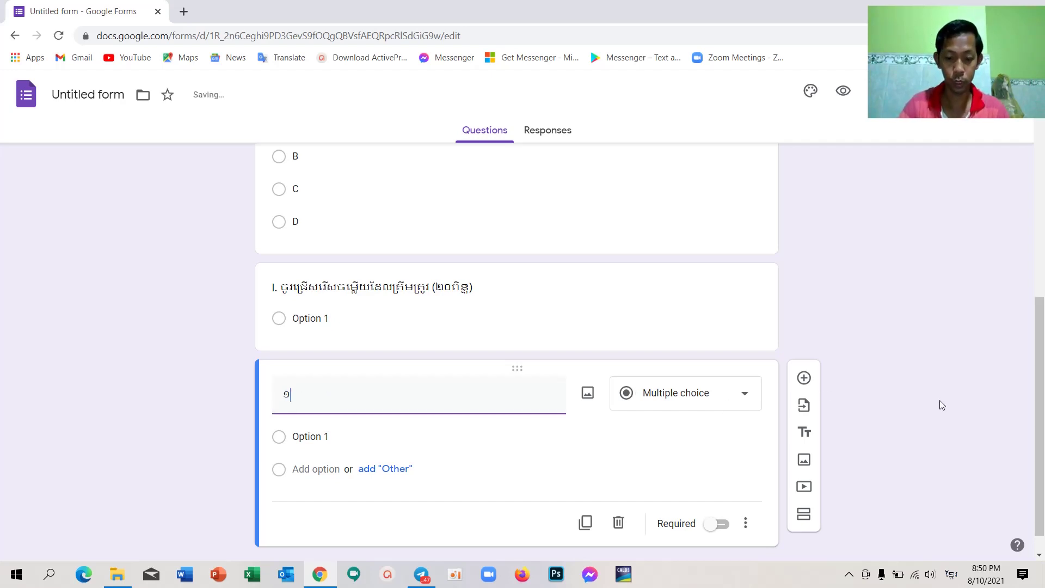
text(.)
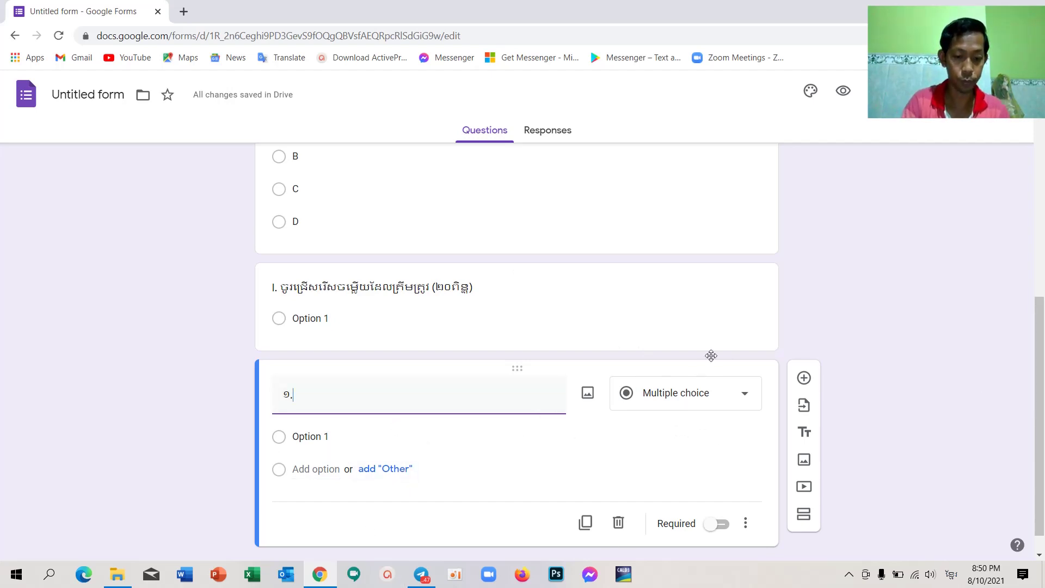
text(កម)
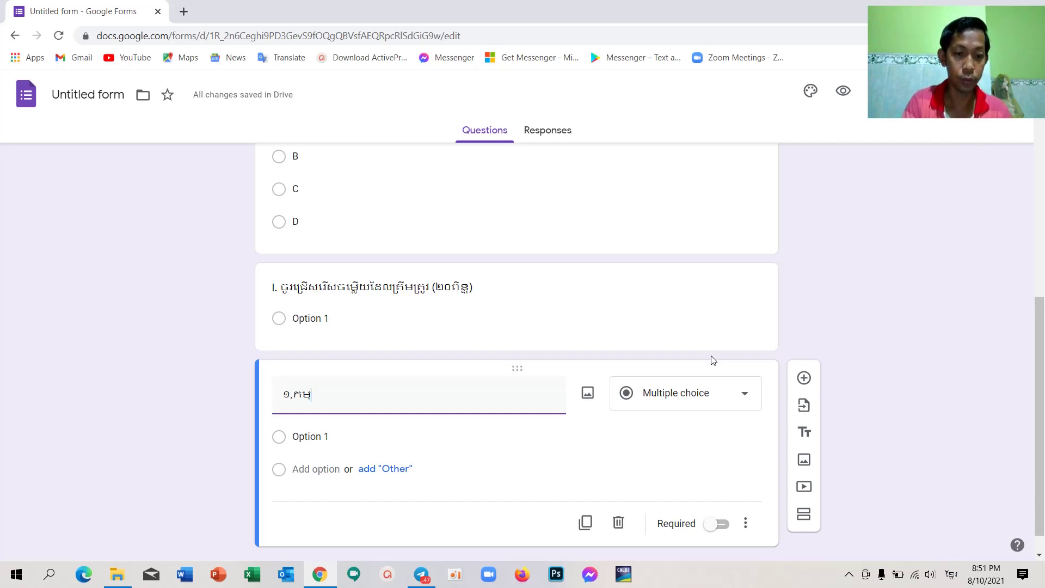
text(្ពុជា)
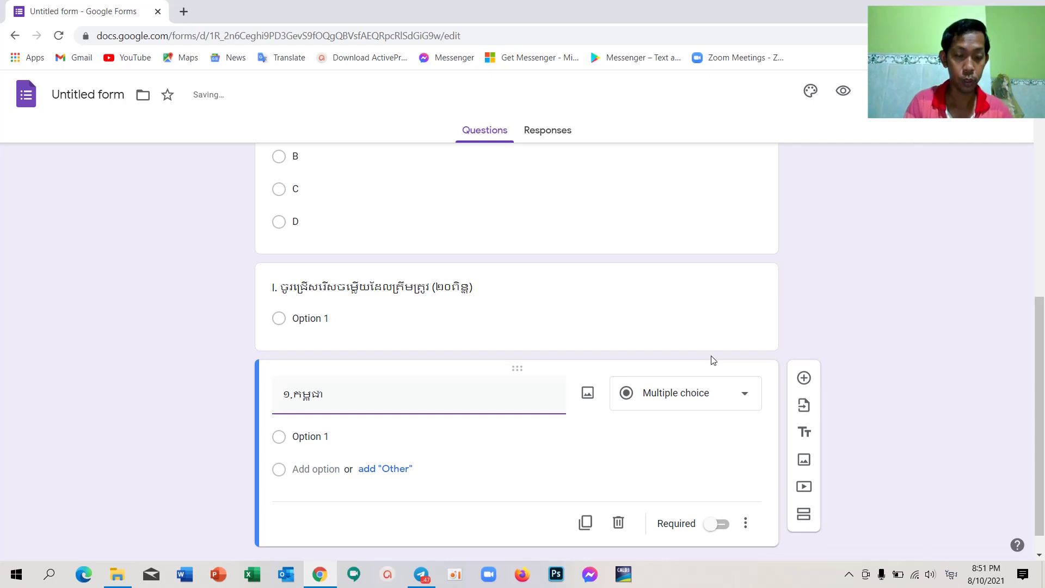
text(ទ)
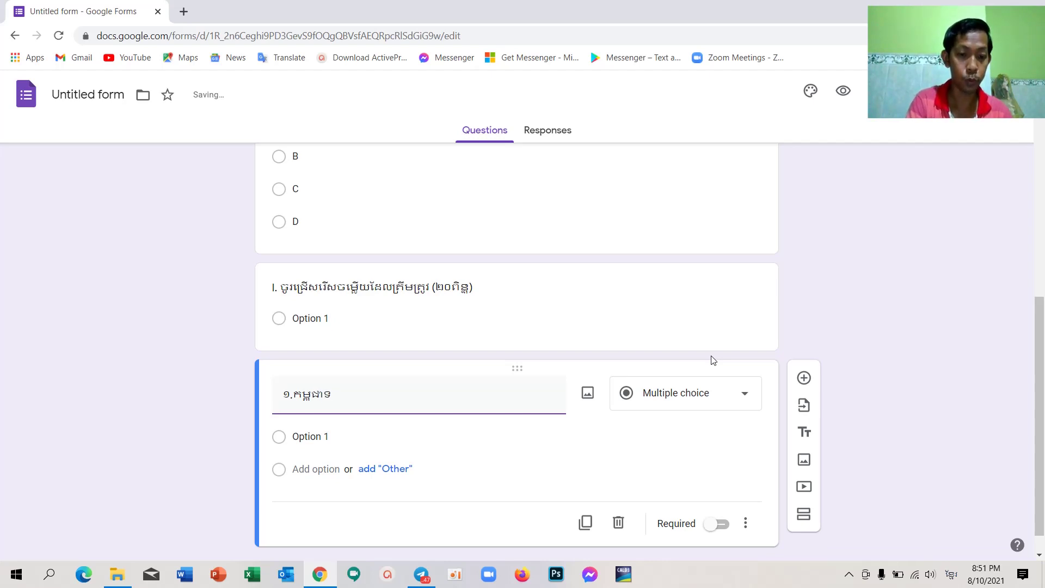
text(ទ)
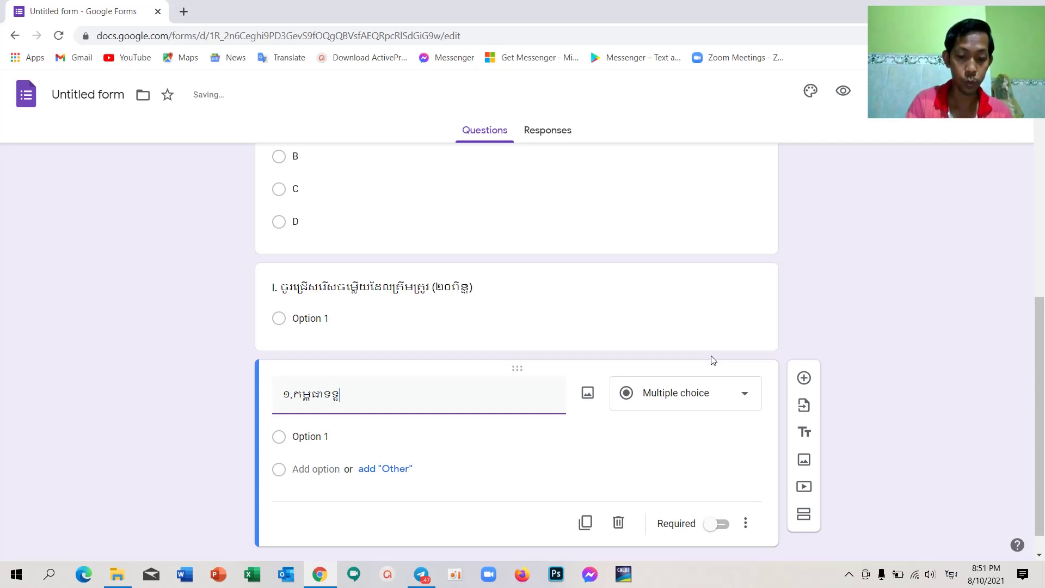
text(ួល)
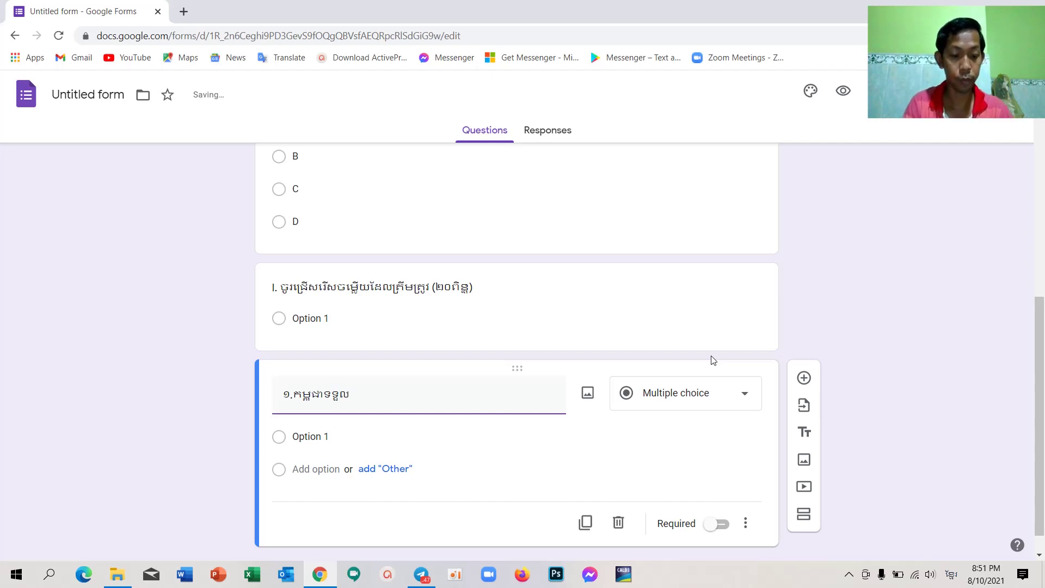
text(ឯករា)
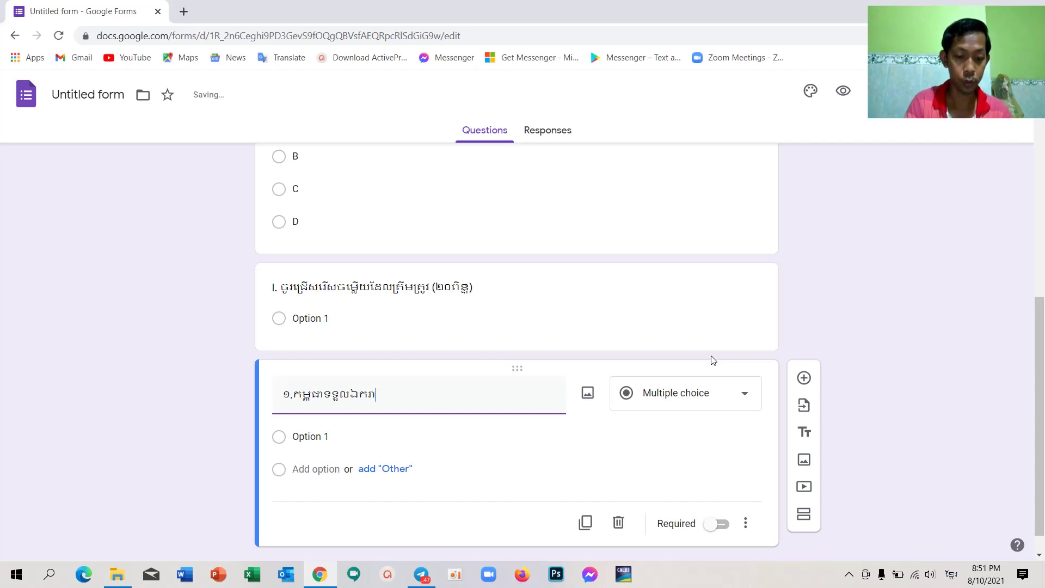
text(ជ)
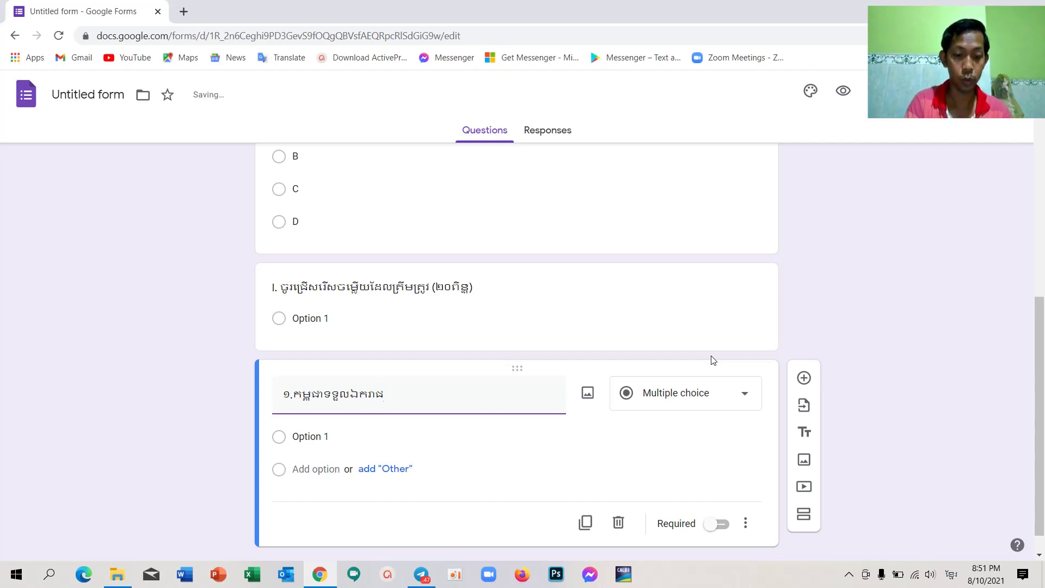
text(្យ)
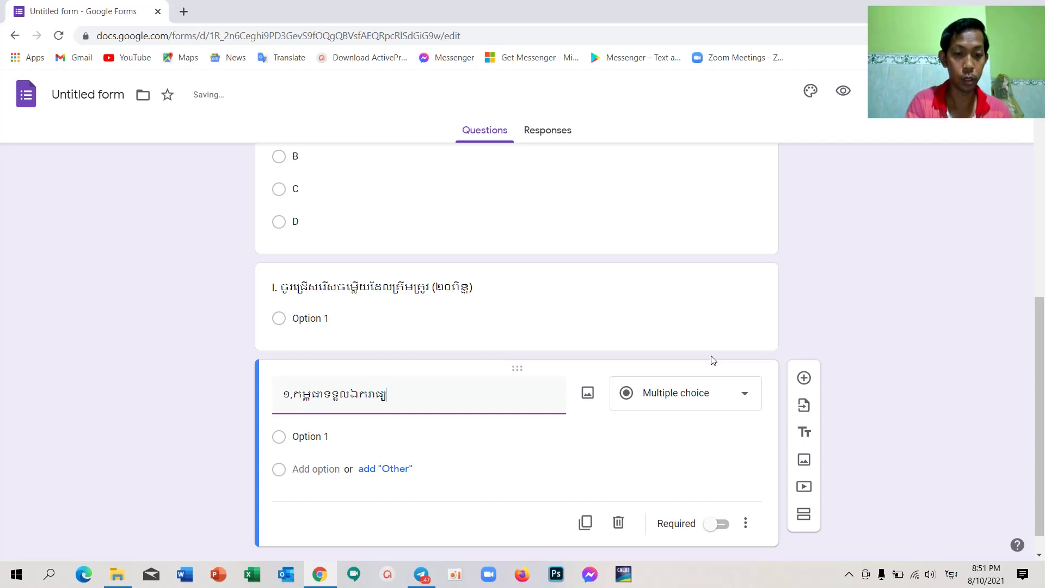
text(ពី)
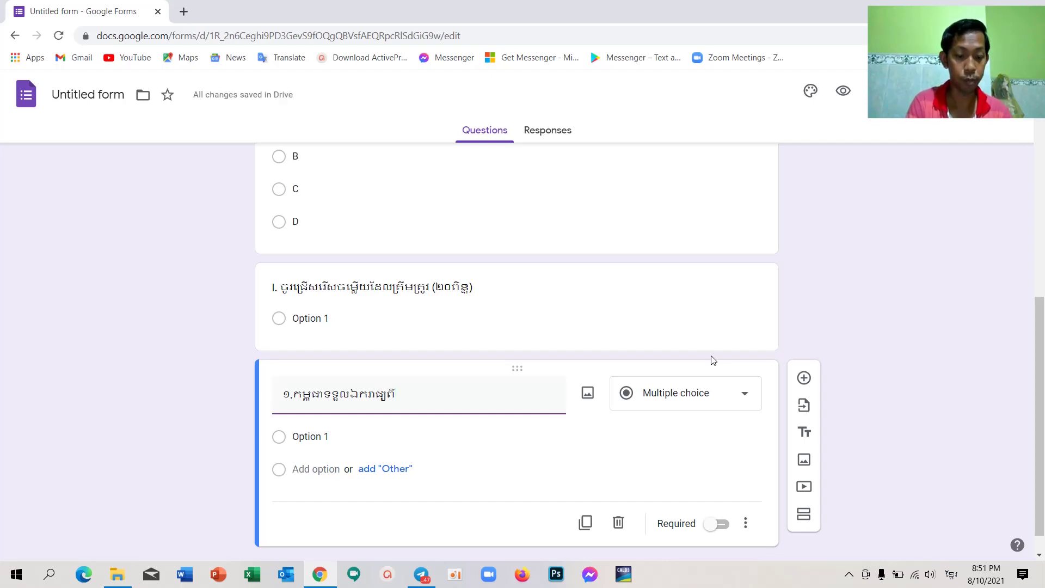
text(បារ)
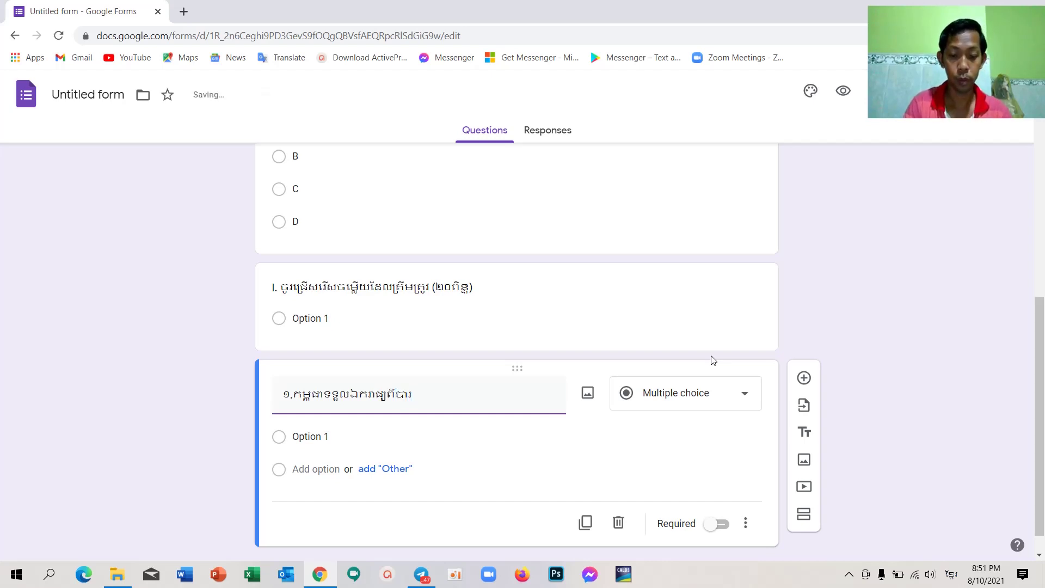
text(ា)
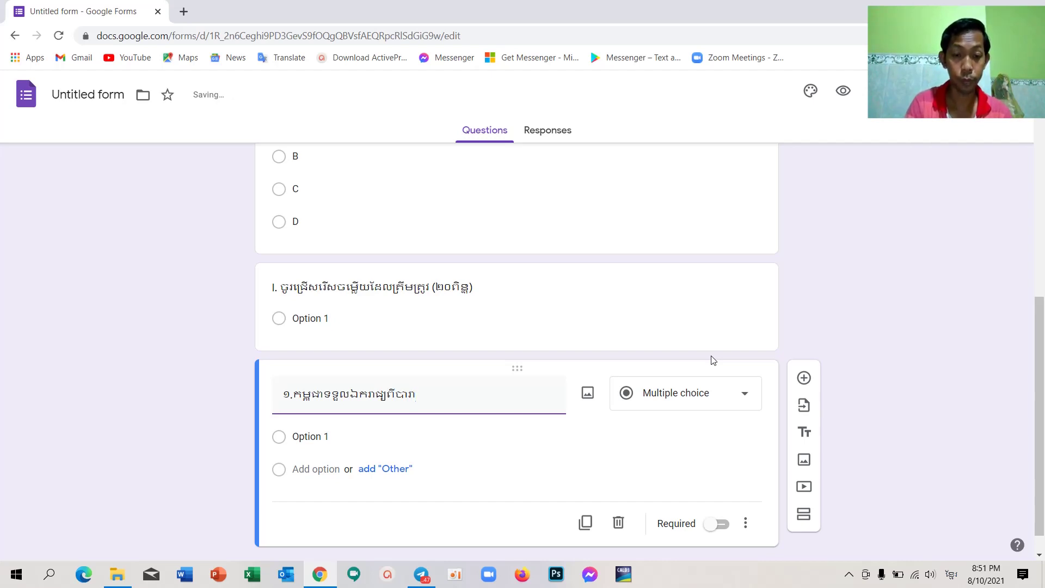
text(ំនៅ)
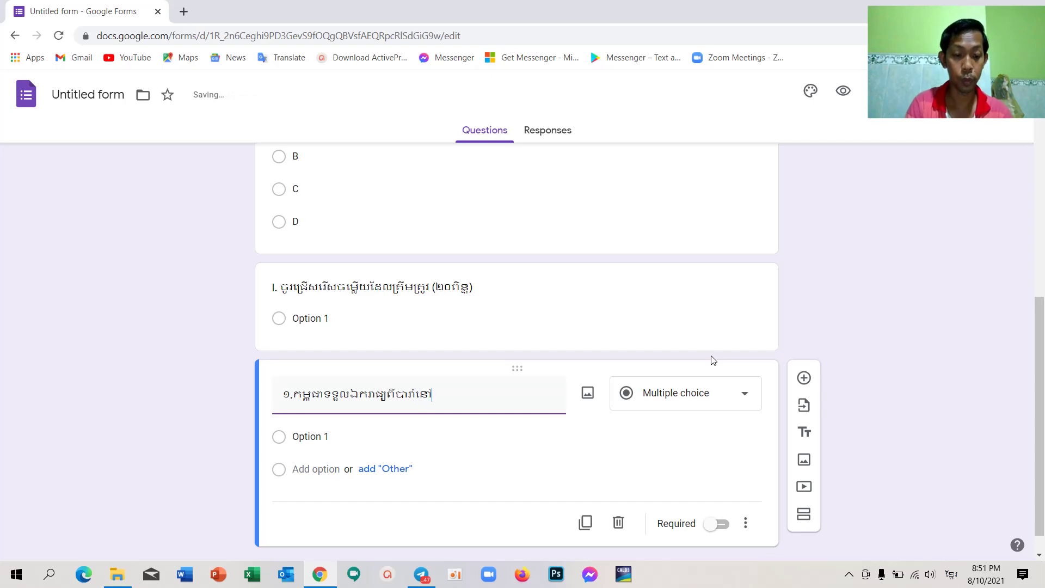
text(ឆ)
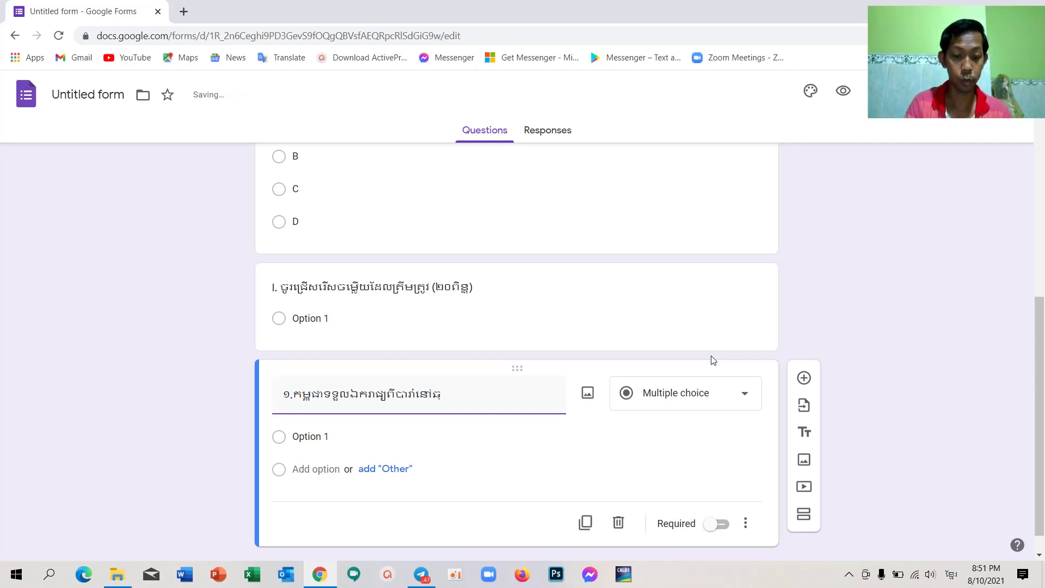
text(្នាំ)
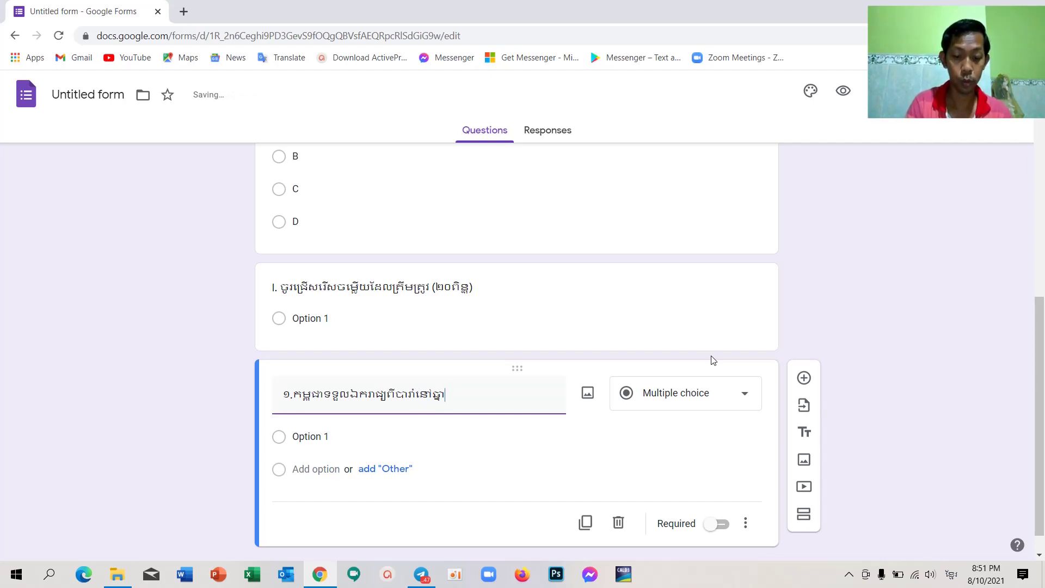
text(......)
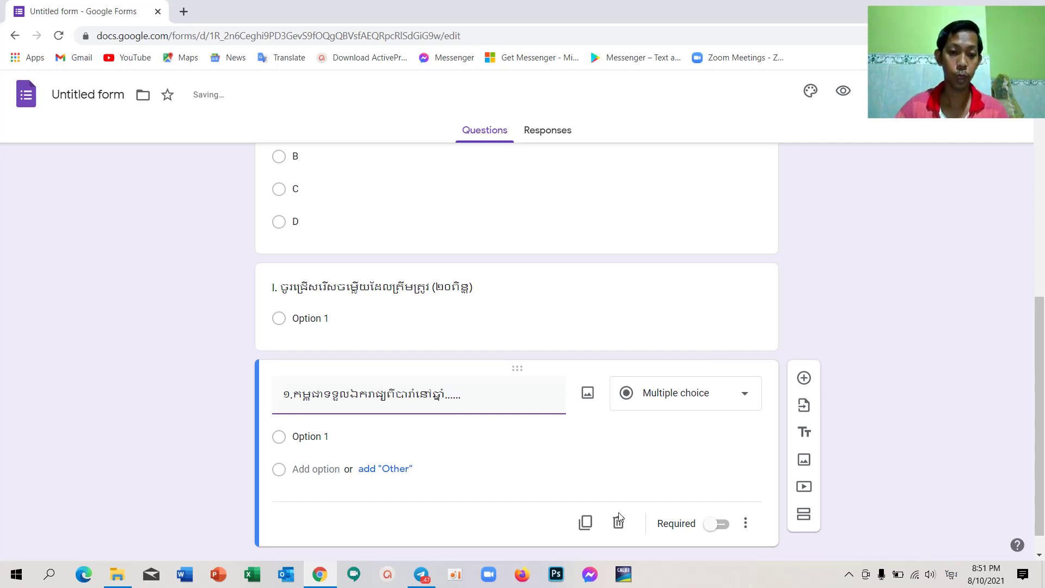
Step: Give question ១ the three answer options ១៩៥៤, ១៩៥៣ and ១៩៥៥
scroll(453, 460, down, 1)
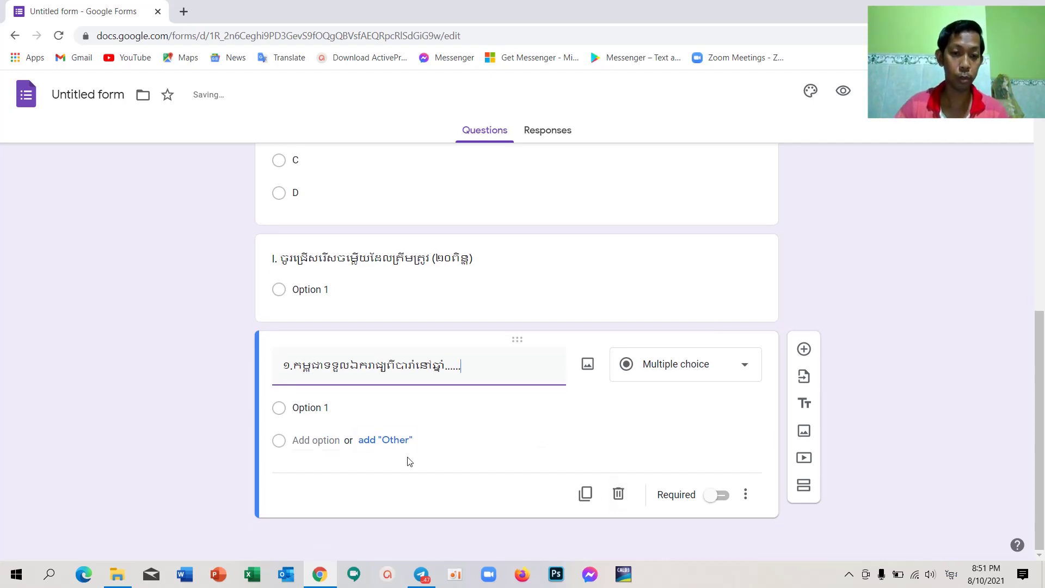
click(319, 408)
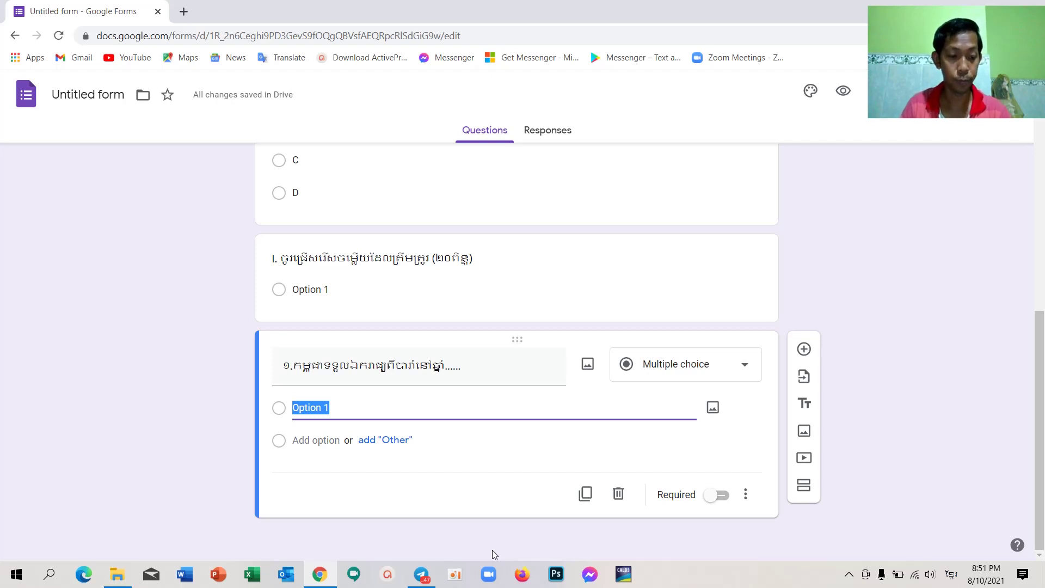
text(១)
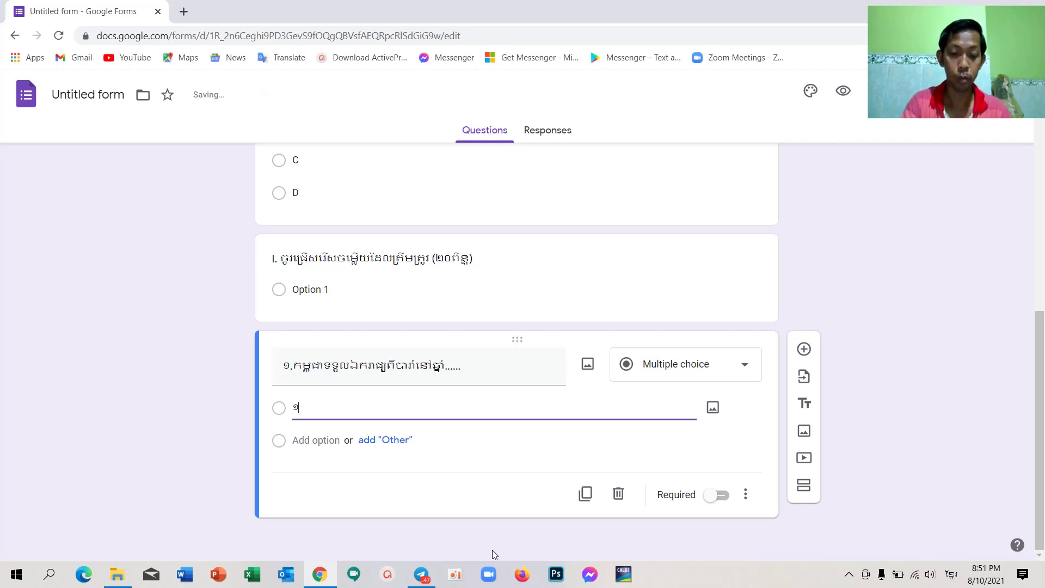
text(៩)
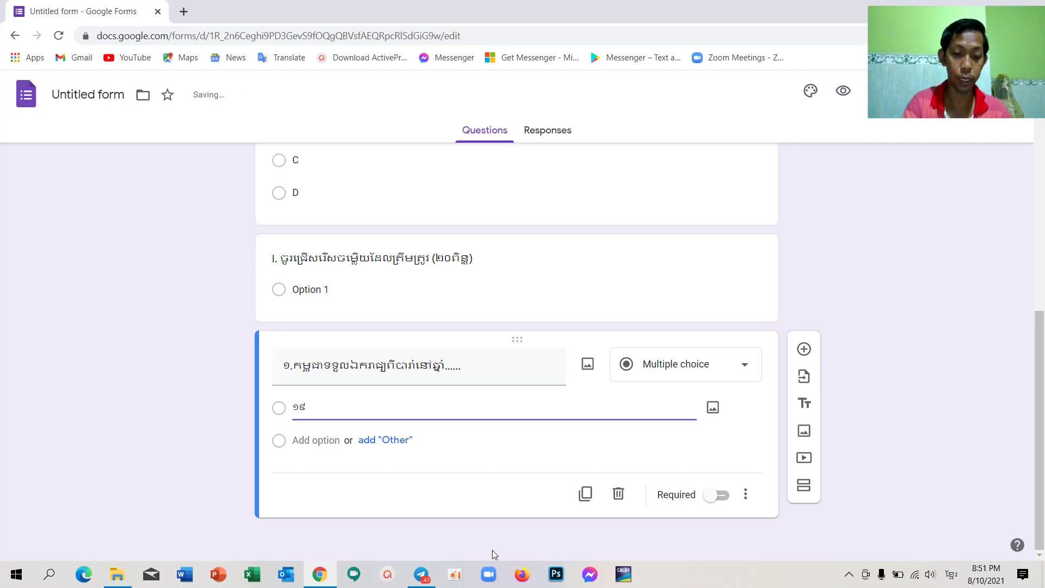
text(៥៤)
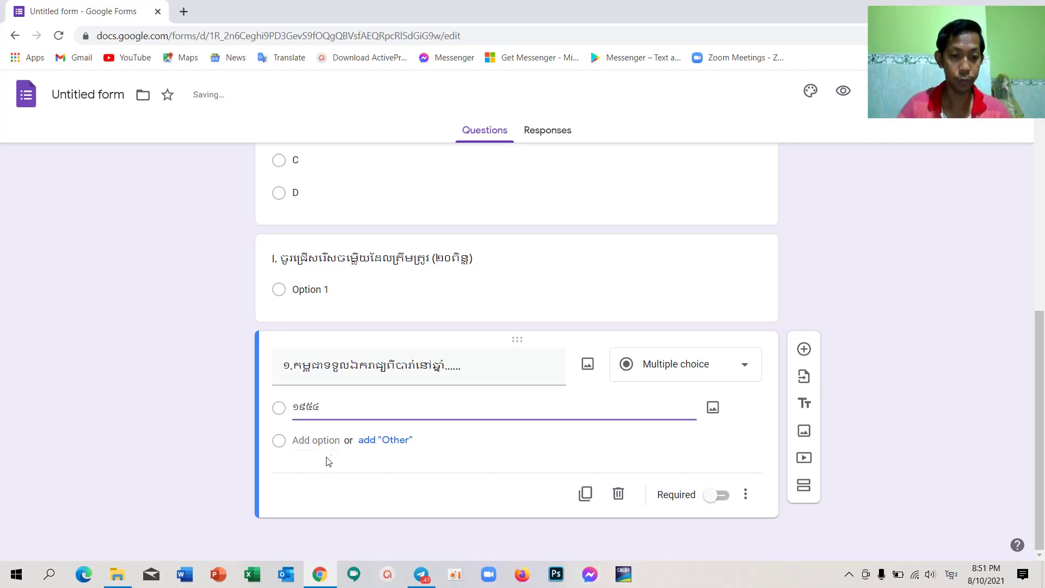
click(323, 440)
text(១)
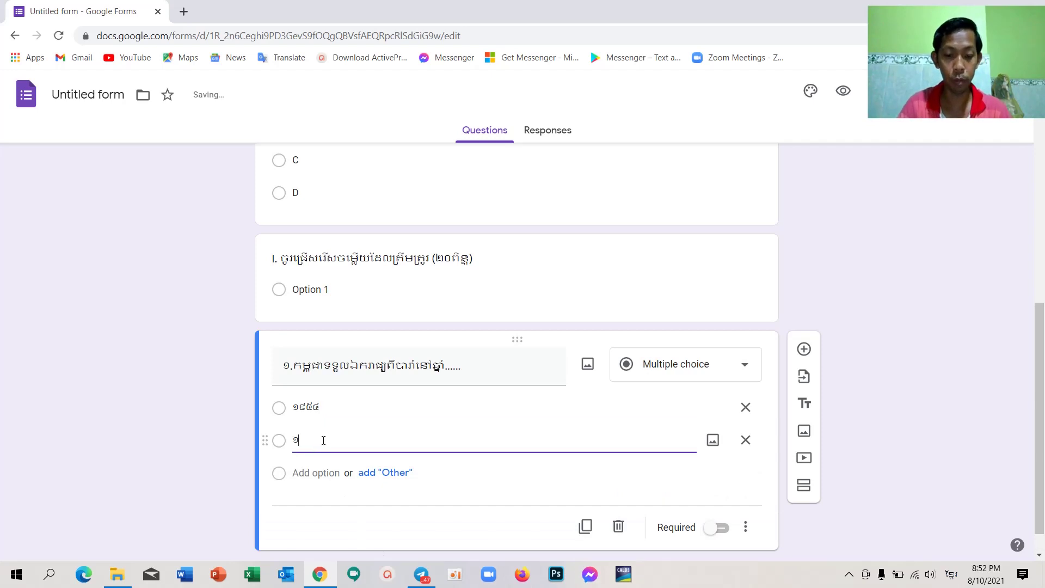
text(៩៥៣)
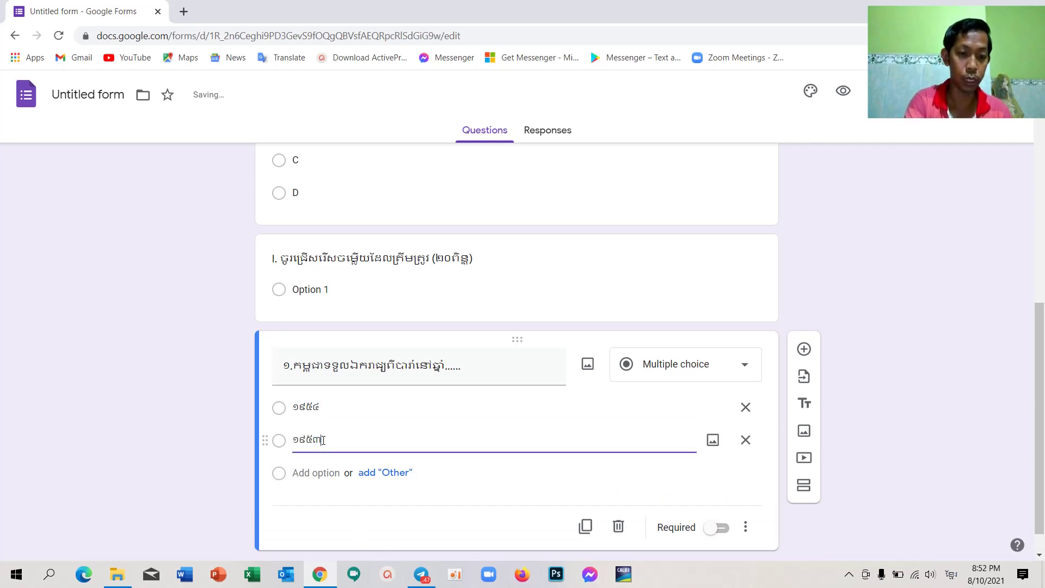
click(310, 483)
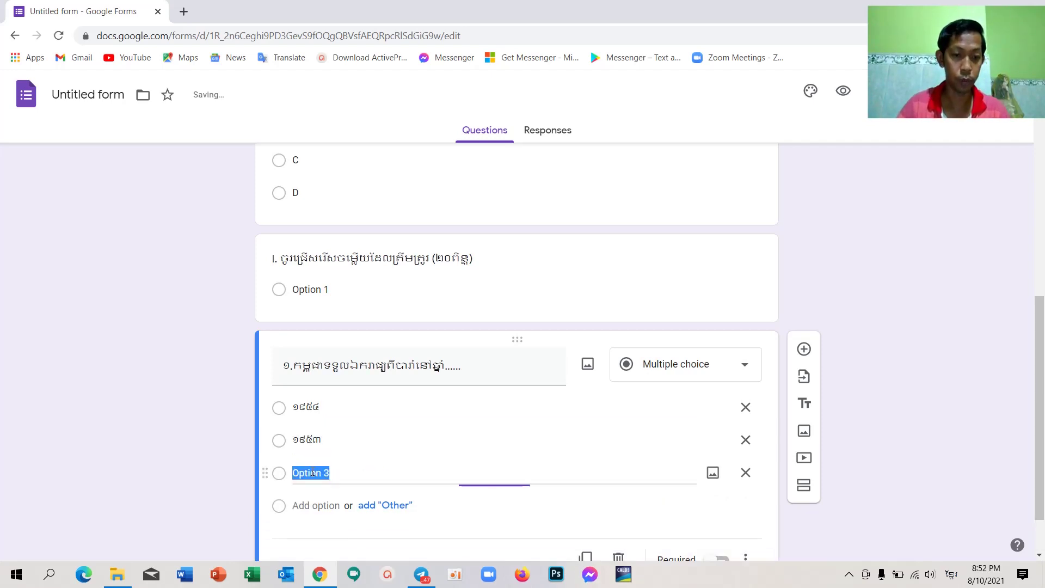
text(១)
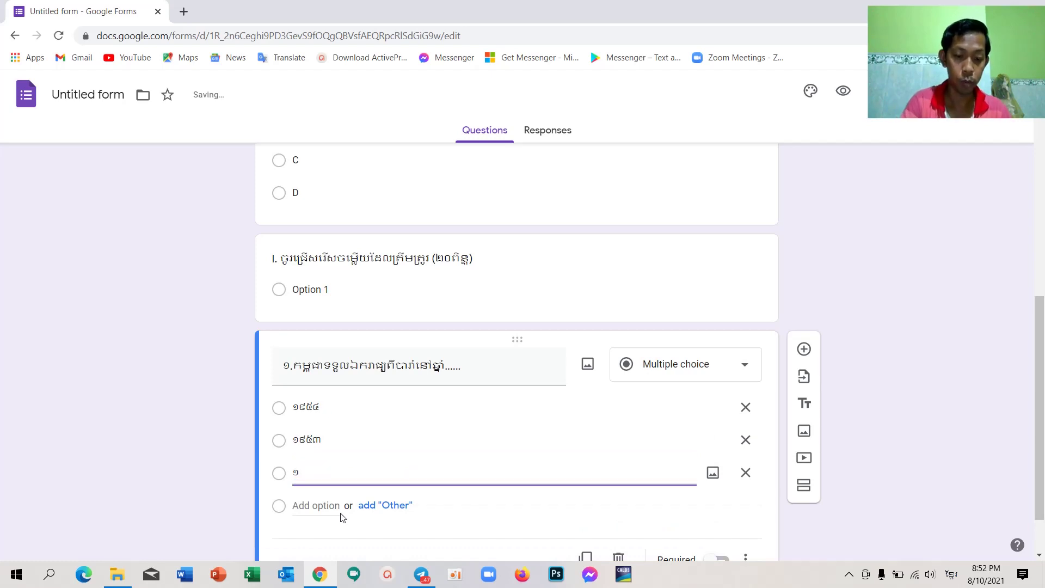
text(៩៥)
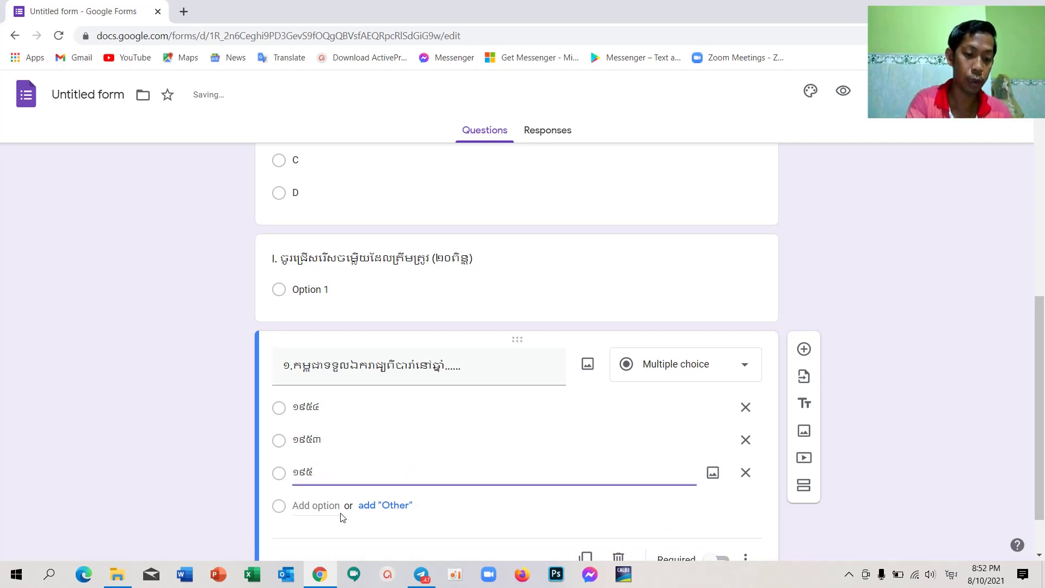
text(៥)
Step: Add a question below question ១ and title it "២.កម្ពុជាមានផ្ទៃដី......"
scroll(598, 468, down, 2)
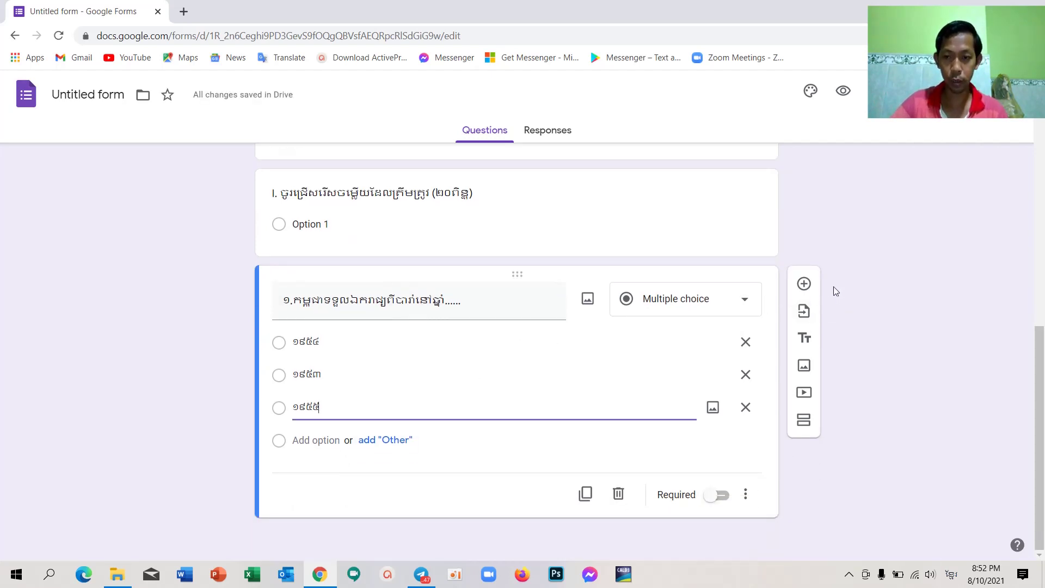
click(804, 283)
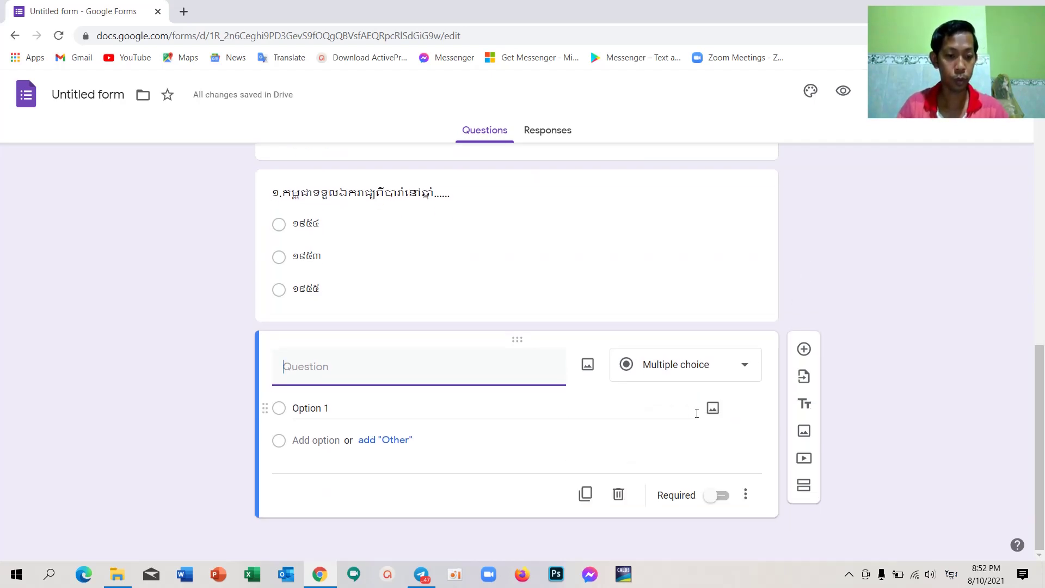
text(២)
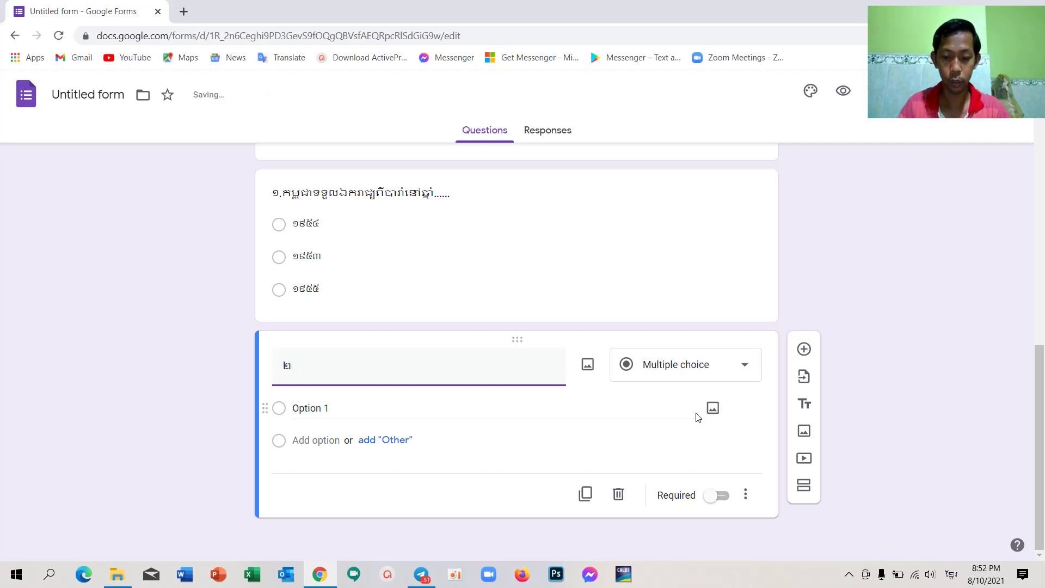
text(.)
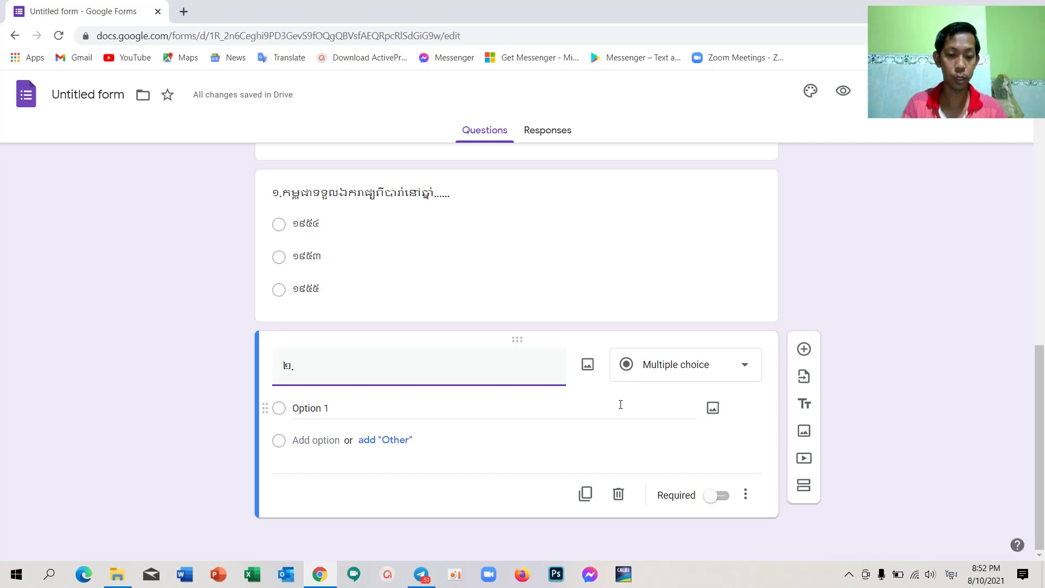
text(កម)
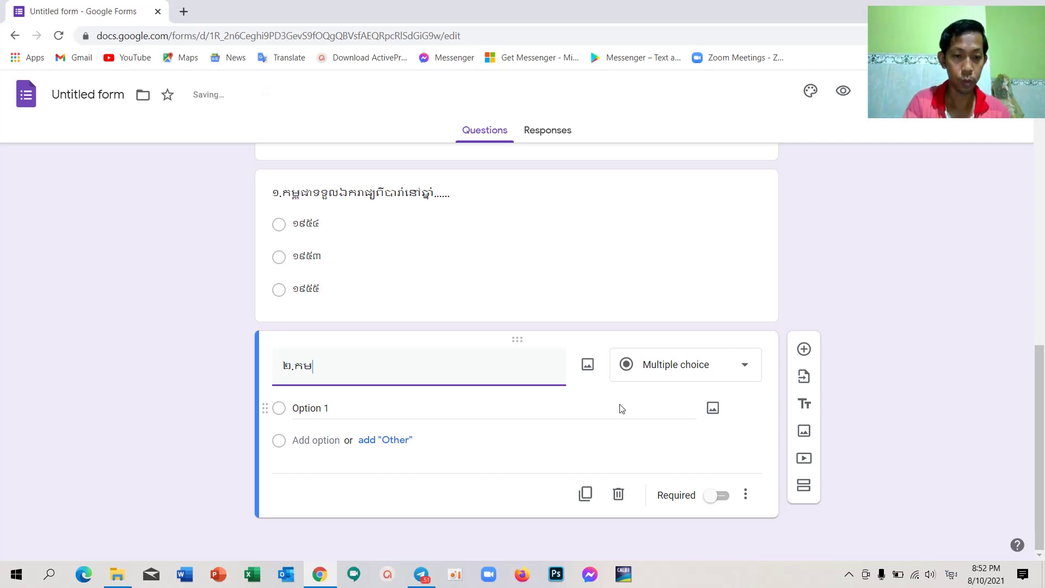
text(ញ)
key(BackSpace)
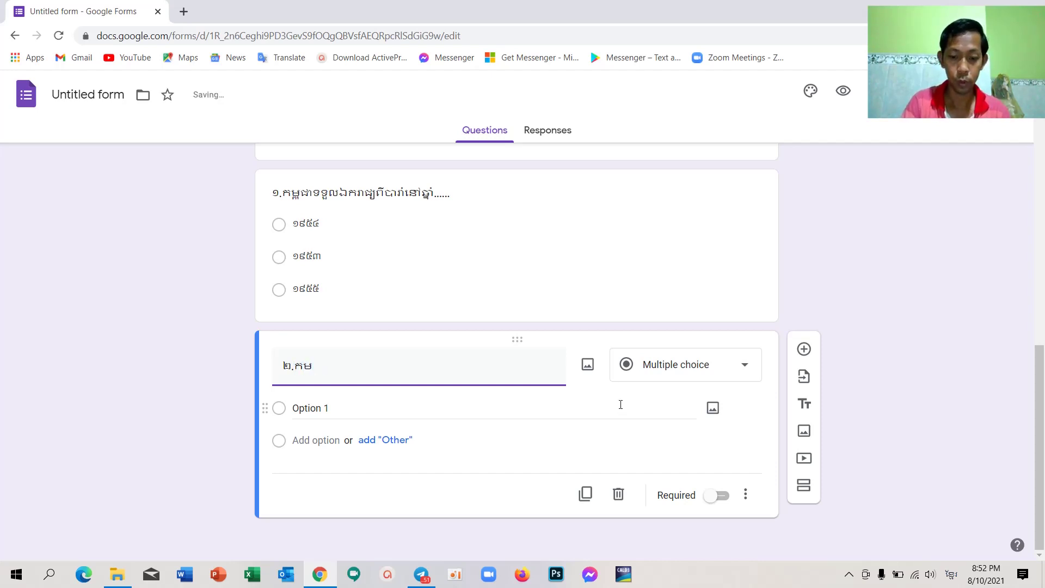
text(្ព)
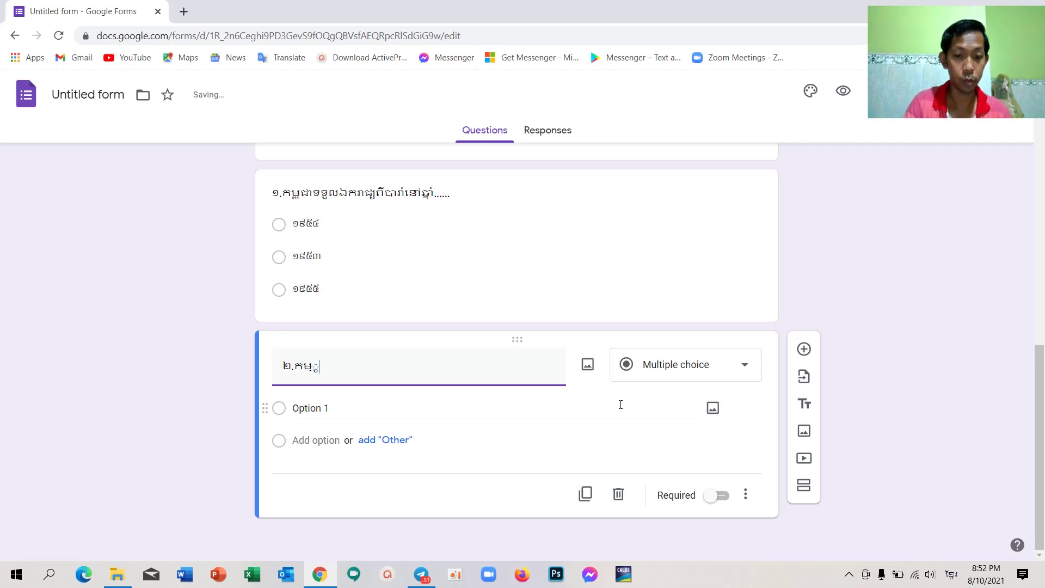
key(BackSpace)
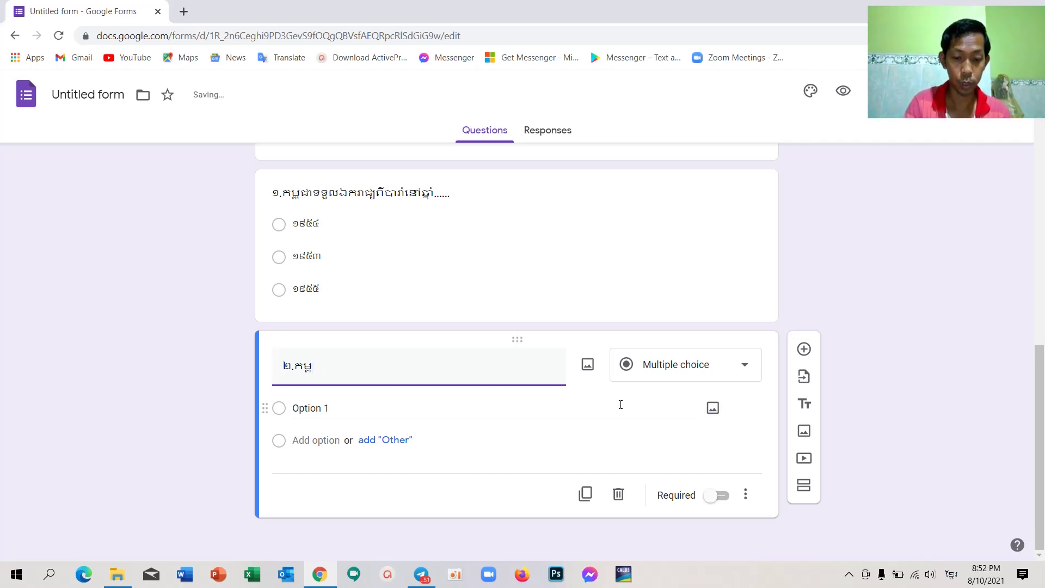
text(្ពុ)
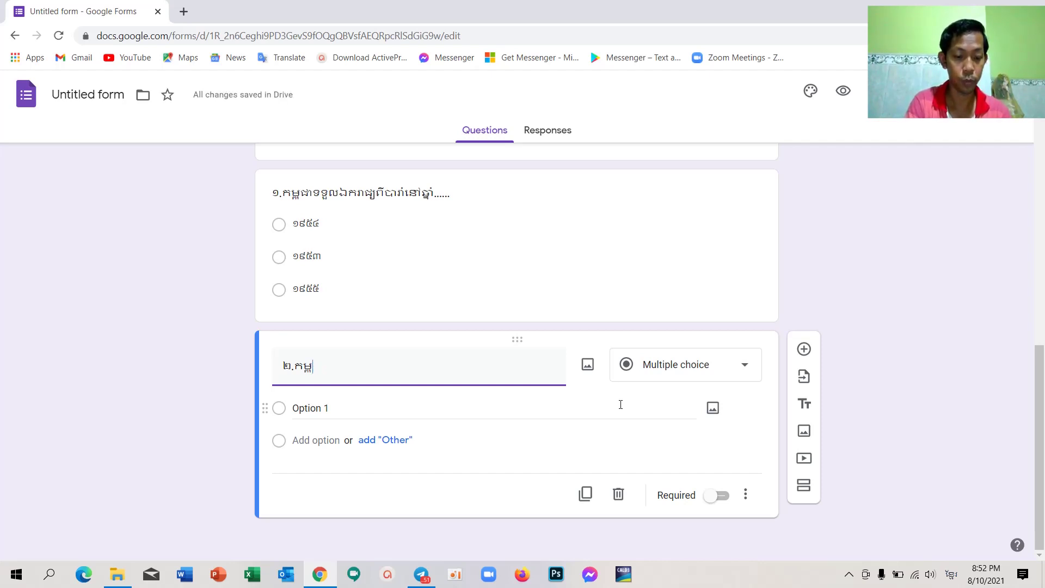
text(ជា)
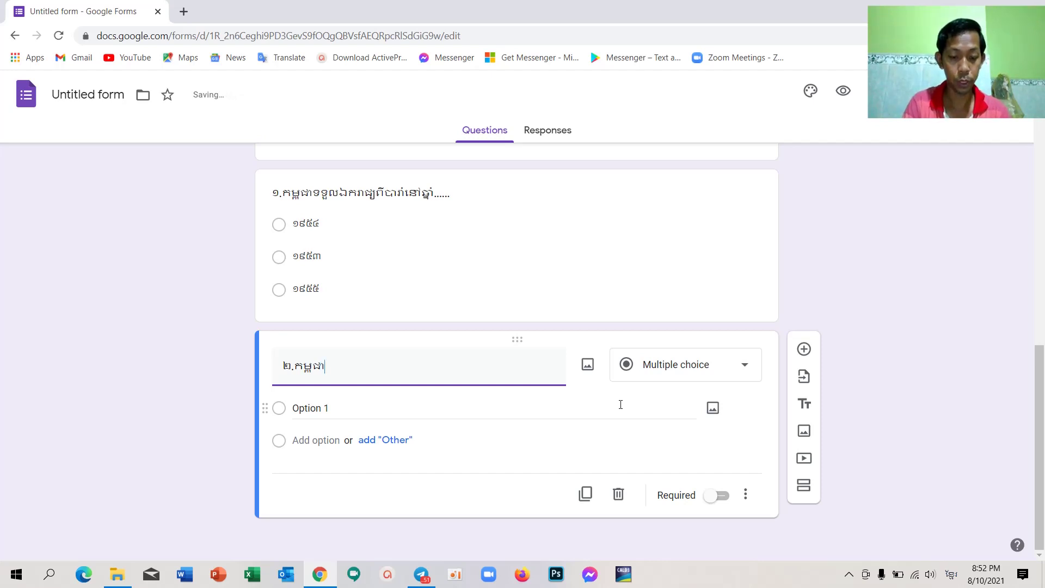
text(មាន)
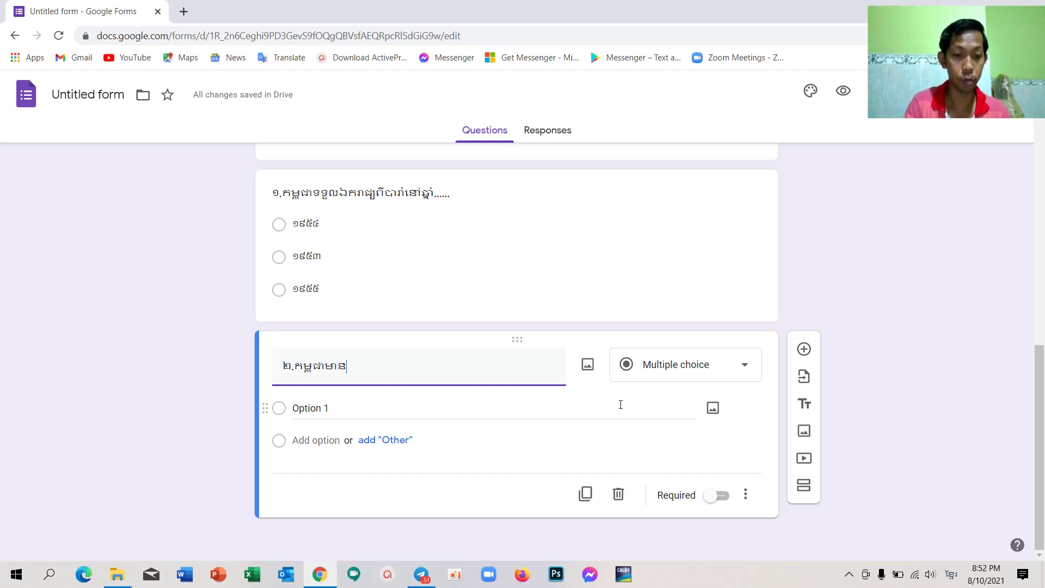
text(ផ)
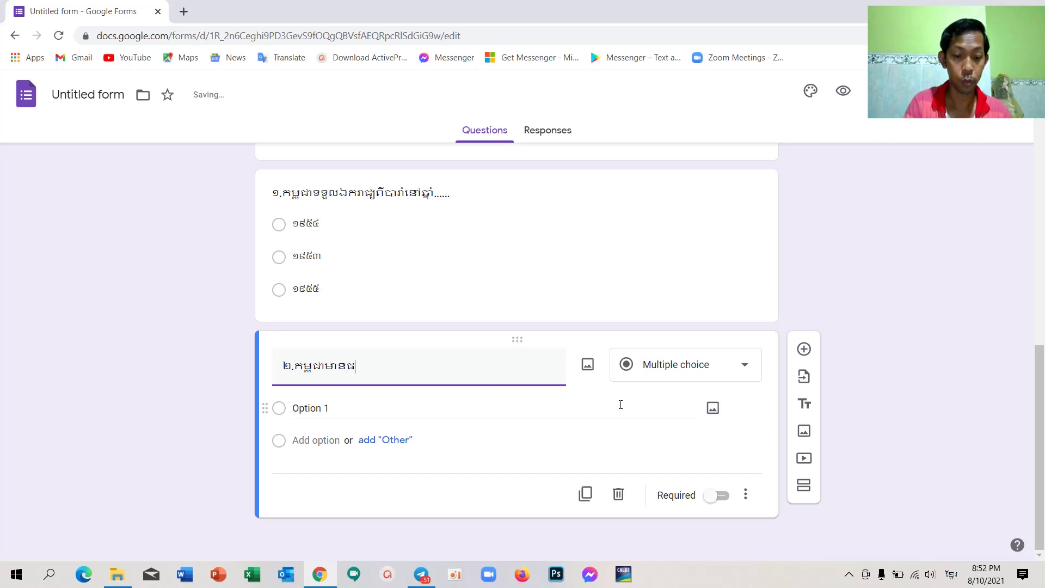
text(្ទៃ)
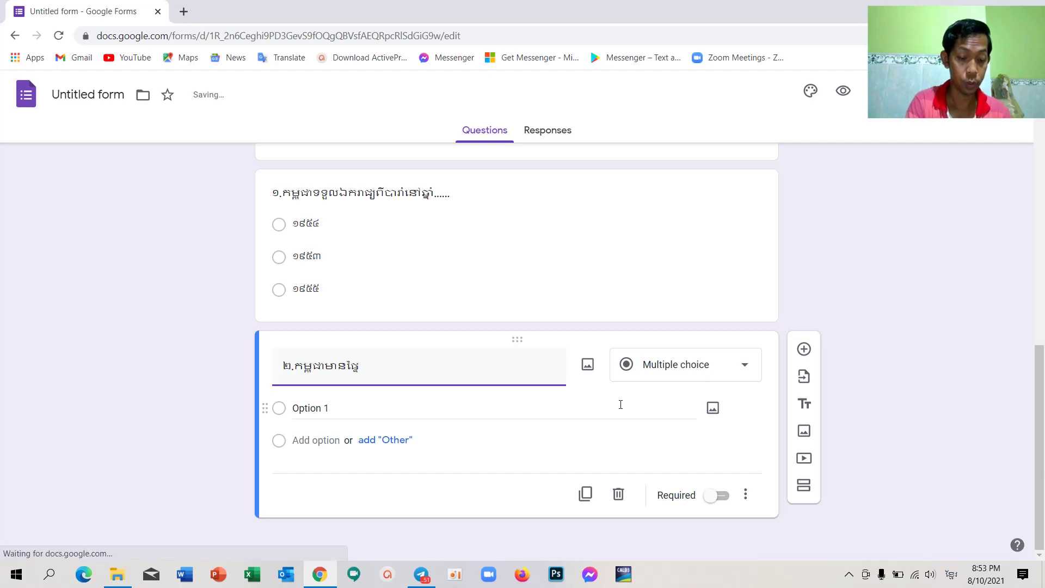
text(ដី)
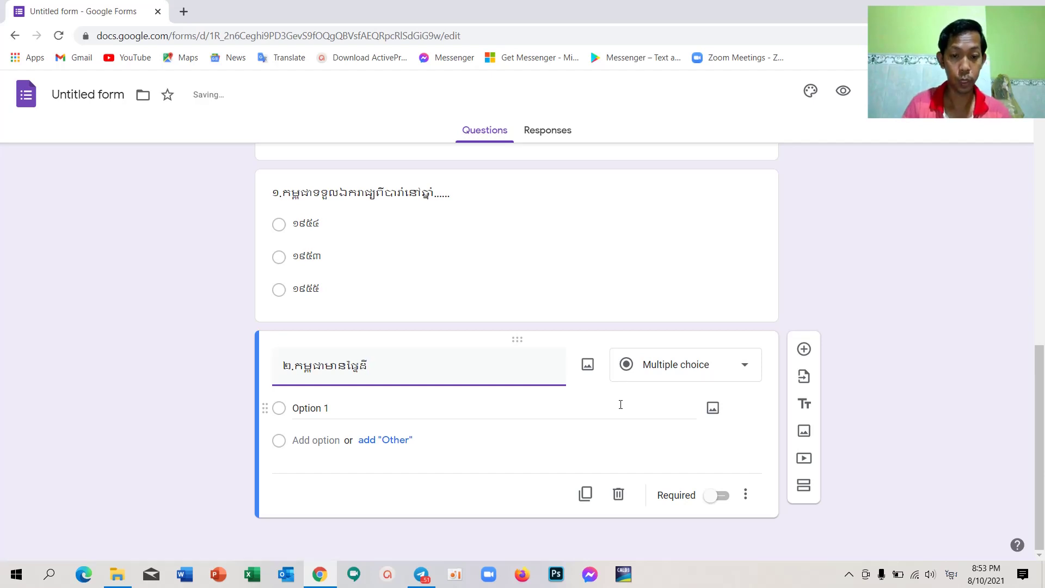
text(......)
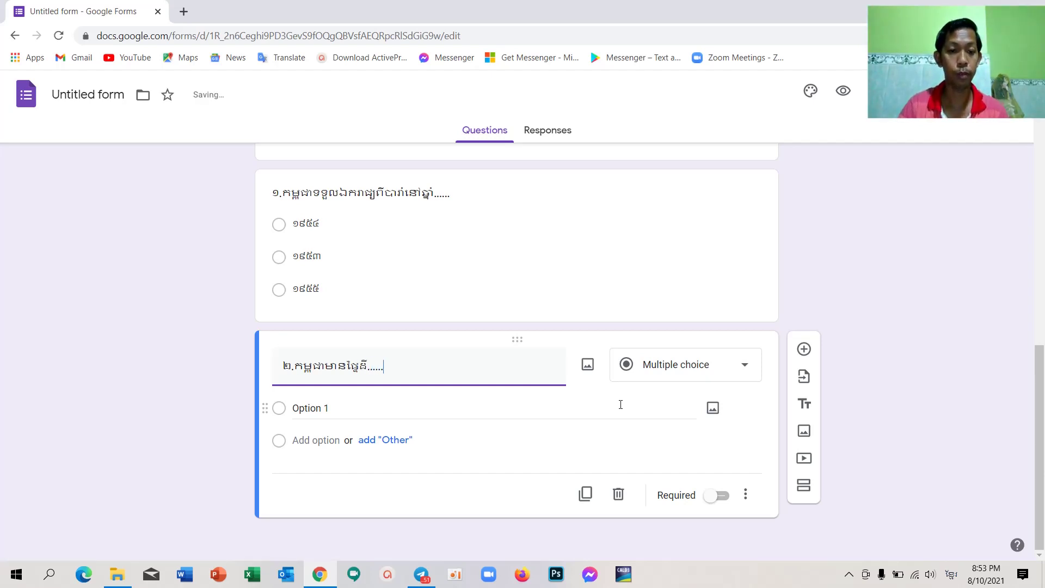
Step: Set the first answer option of question ២ to "១៨១០៣៥km2"
click(310, 408)
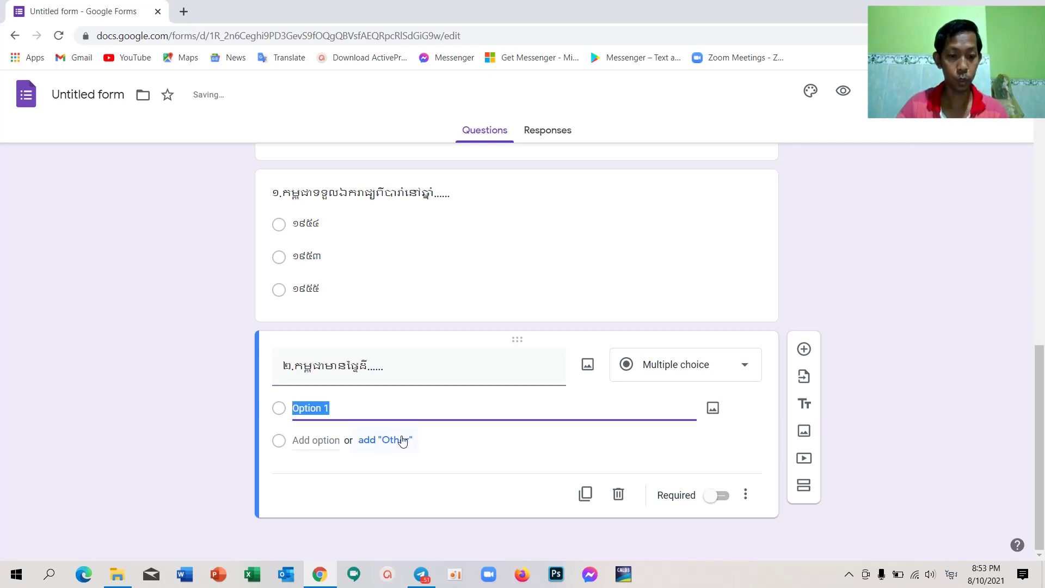
text(១៨១)
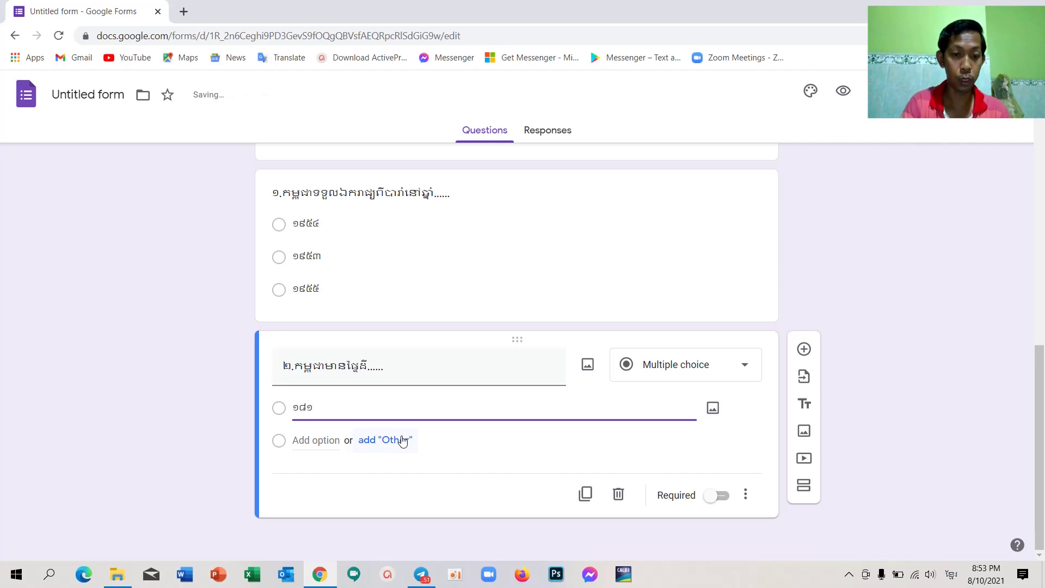
text(០៣៥)
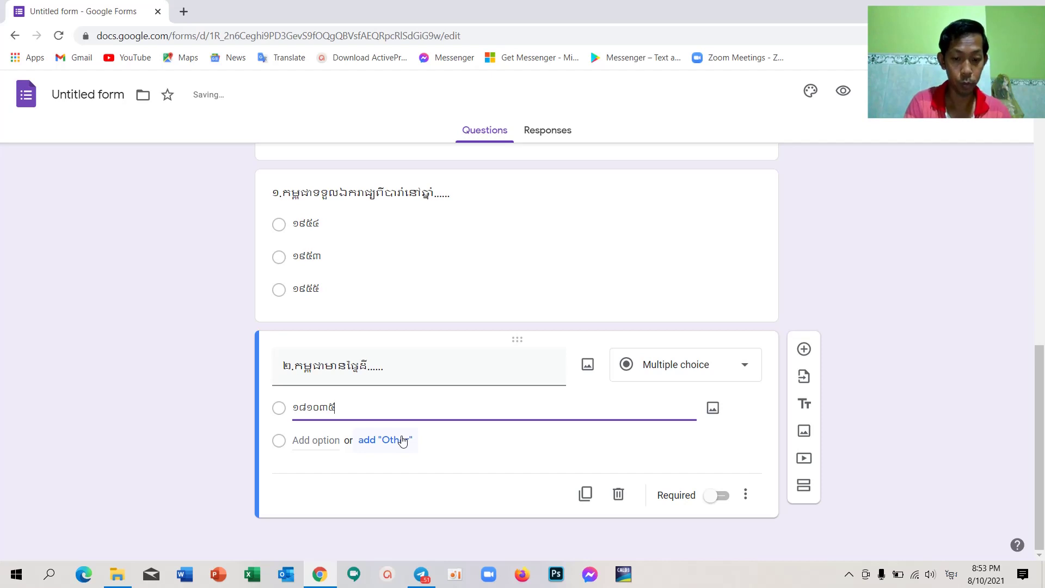
key(alt+shift)
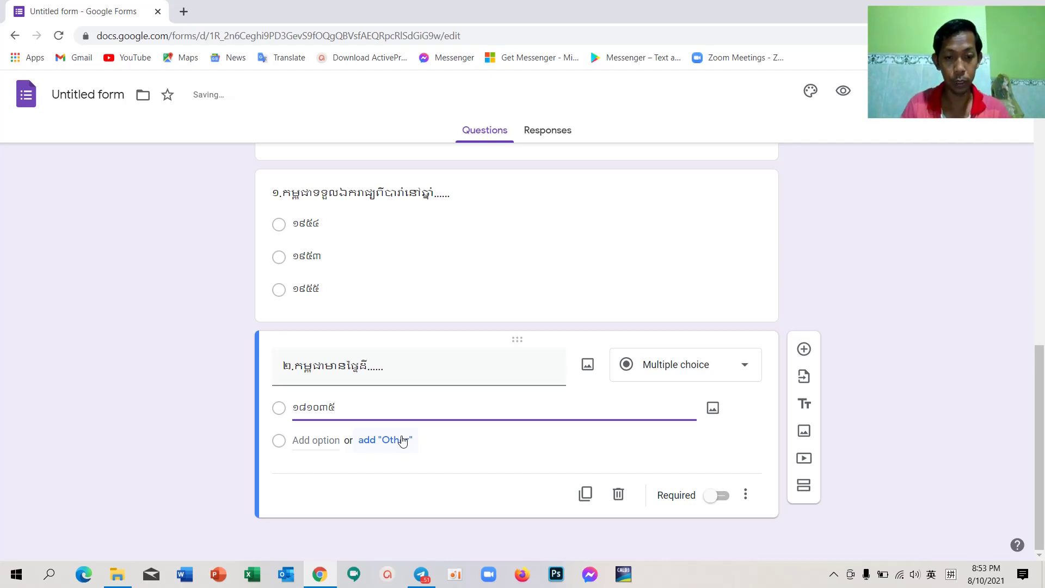
key(alt+shift)
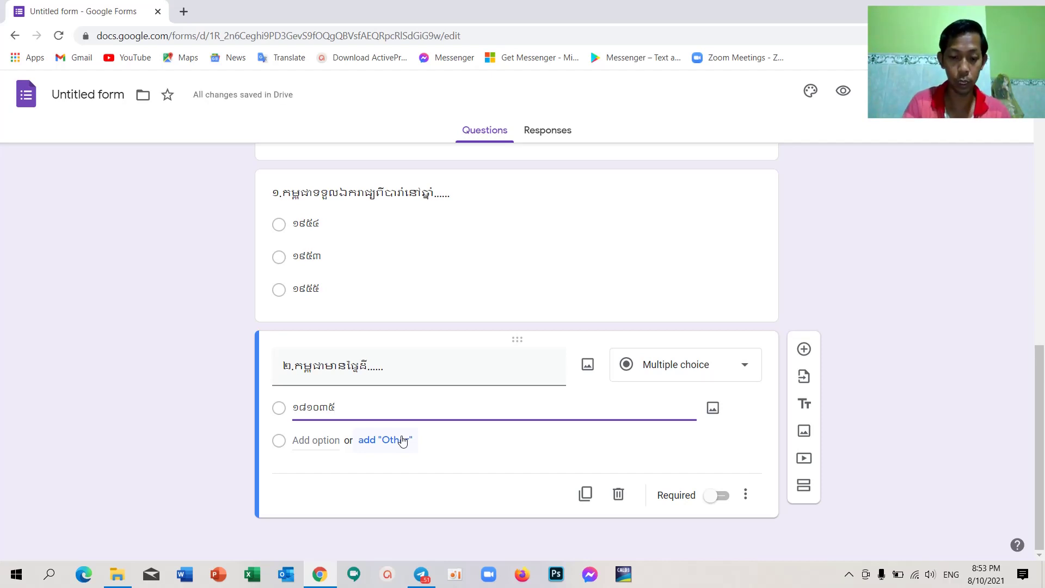
text(km2)
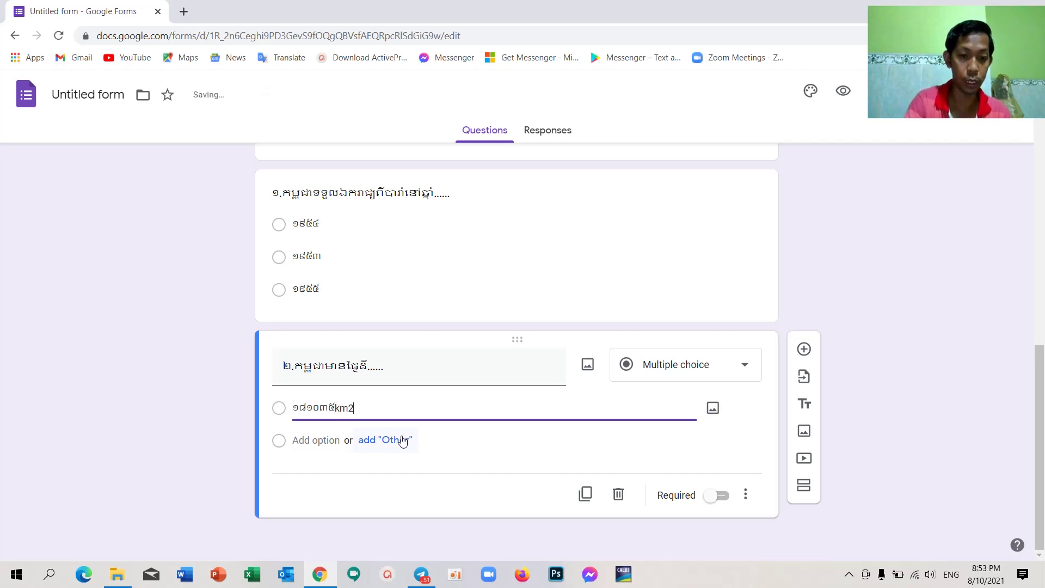
Step: Add a second answer option "១៨២០៣៦Km2" to question ២
click(323, 439)
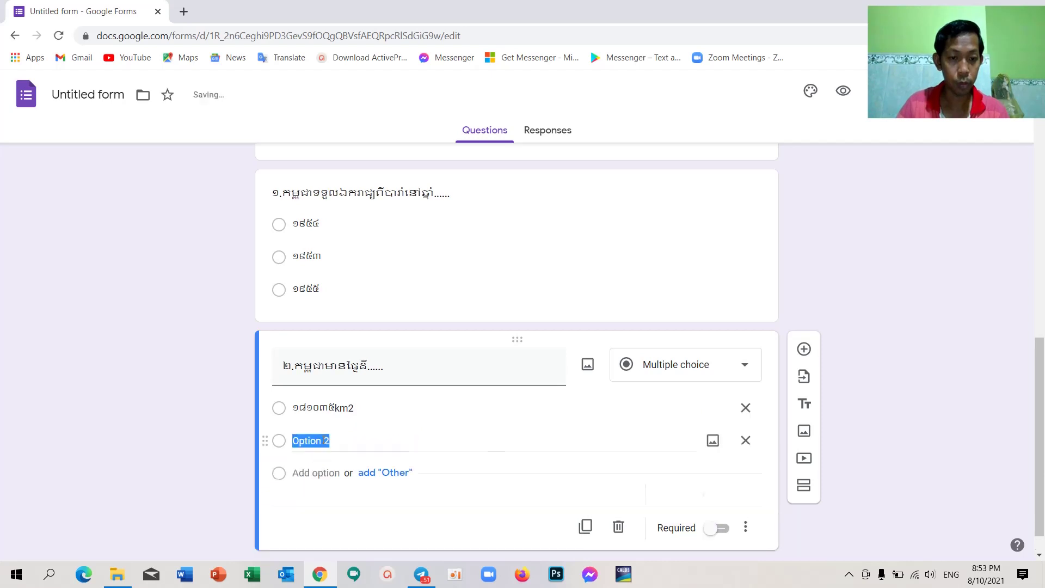
text(1)
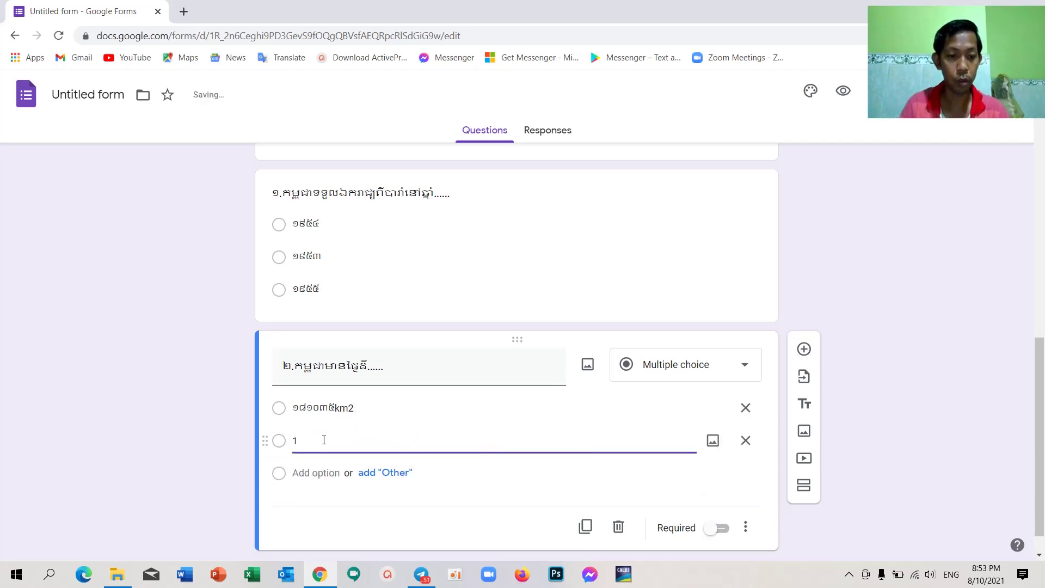
text(8)
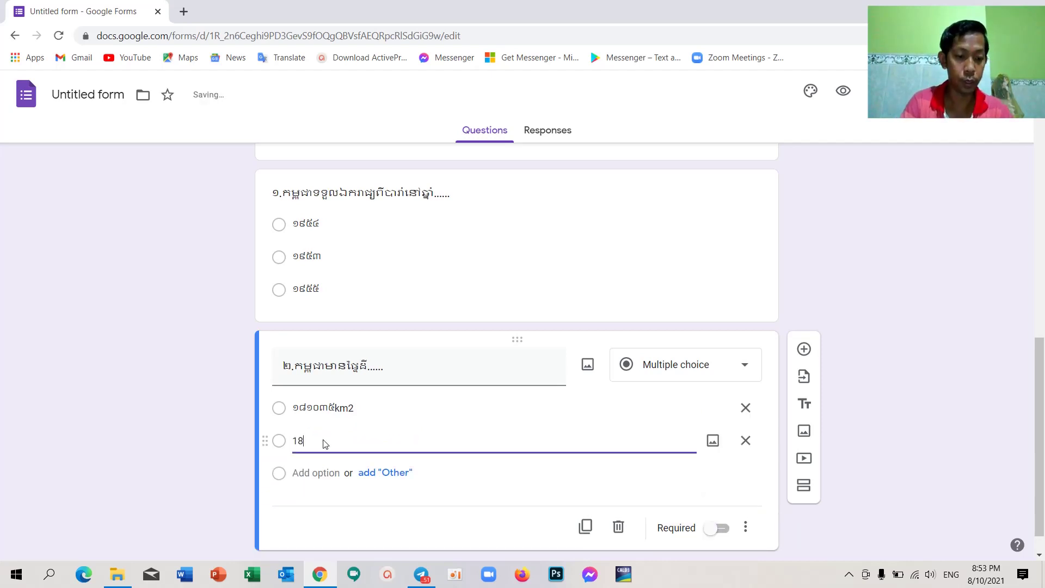
text(2)
key(BackSpace)
key(BackSpace)
key(BackSpace)
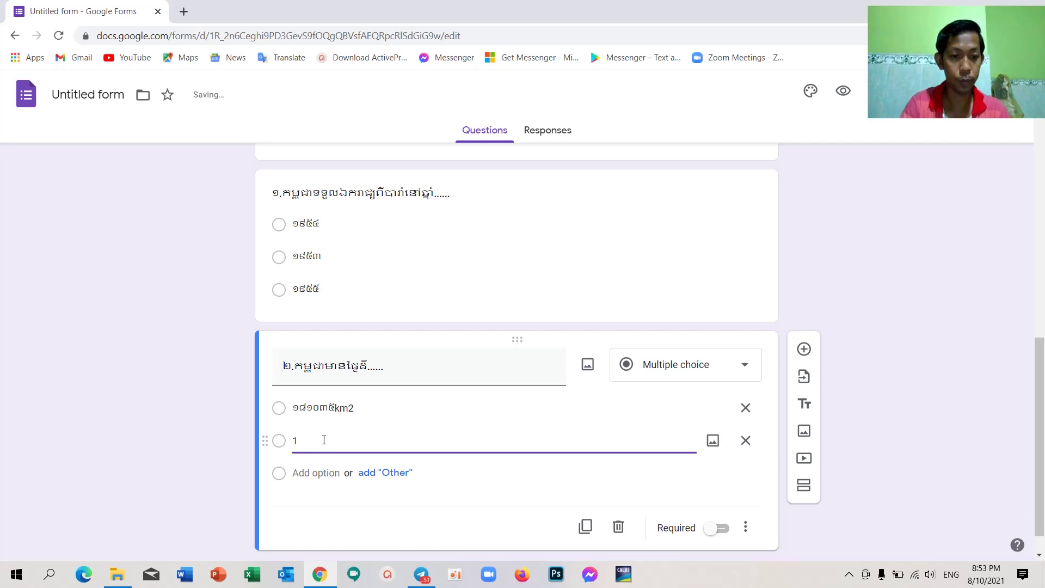
key(alt+shift)
text(១)
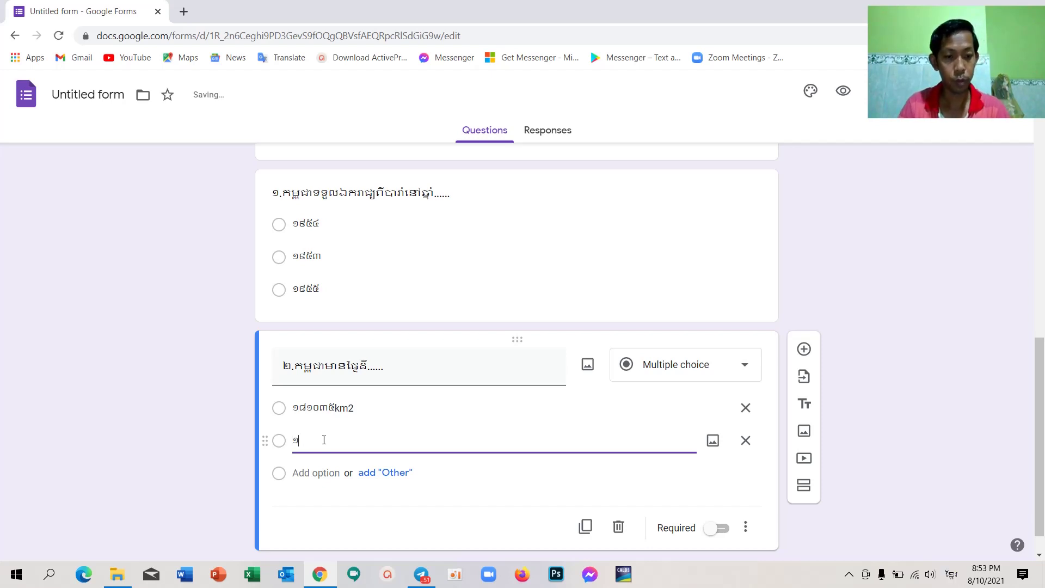
text(៨)
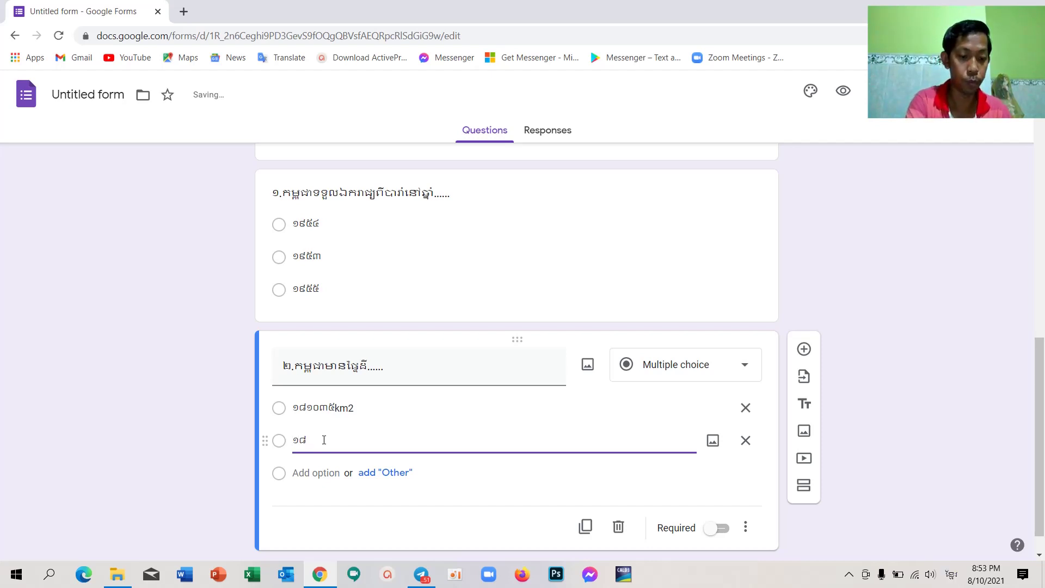
text(២)
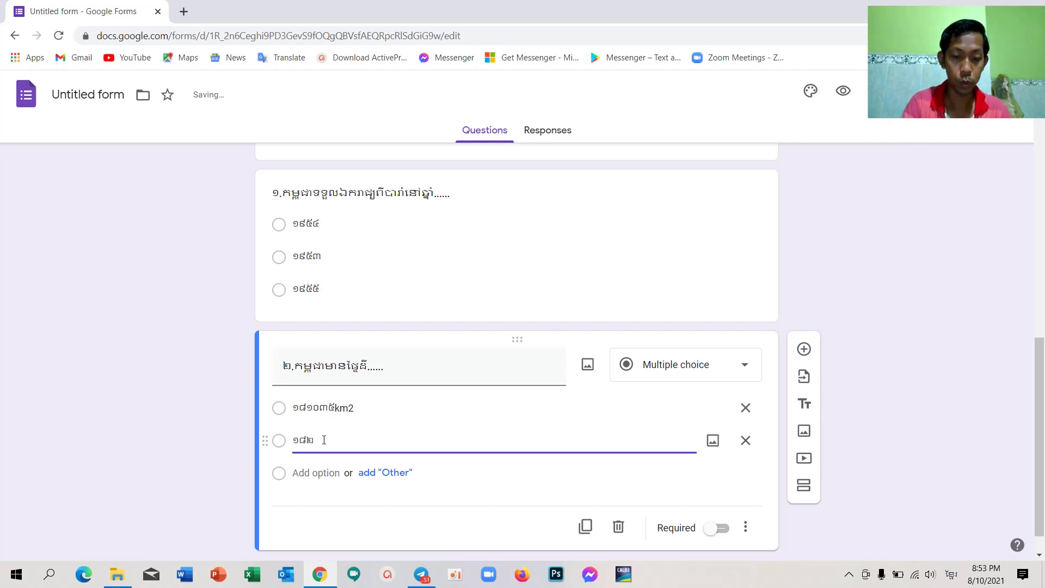
text(០)
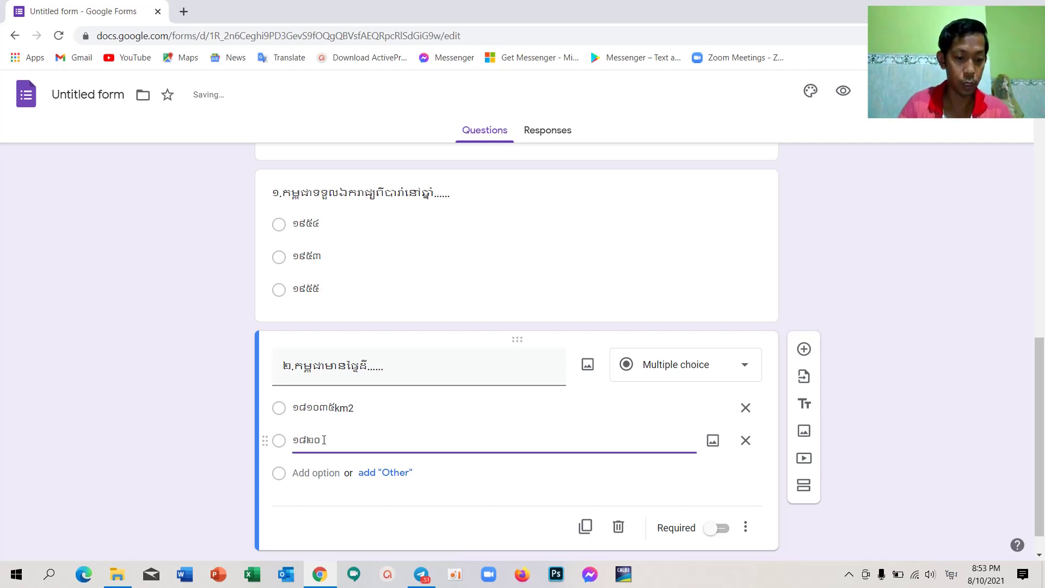
text(៣៦)
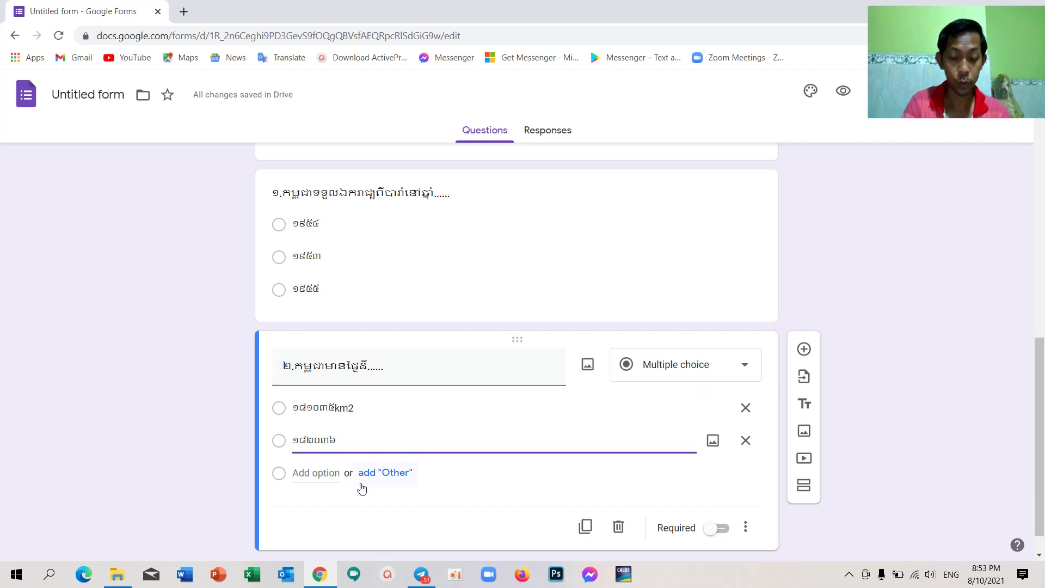
text(Km2)
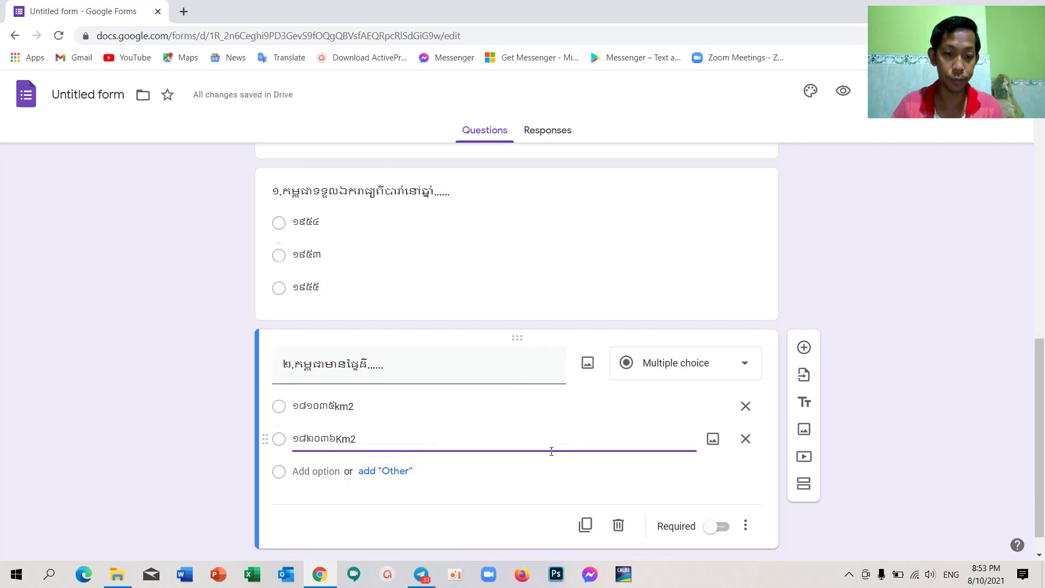
Step: Look over the form's questions, from the student information fields through question ២
scroll(544, 457, down, 1)
scroll(534, 435, up, 6)
scroll(532, 419, down, 6)
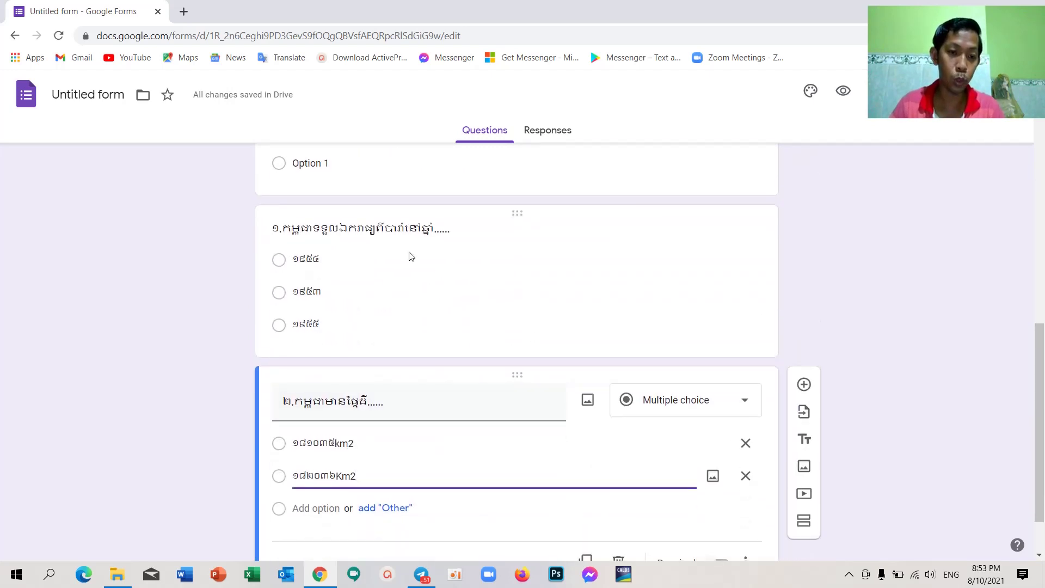
scroll(435, 410, up, 15)
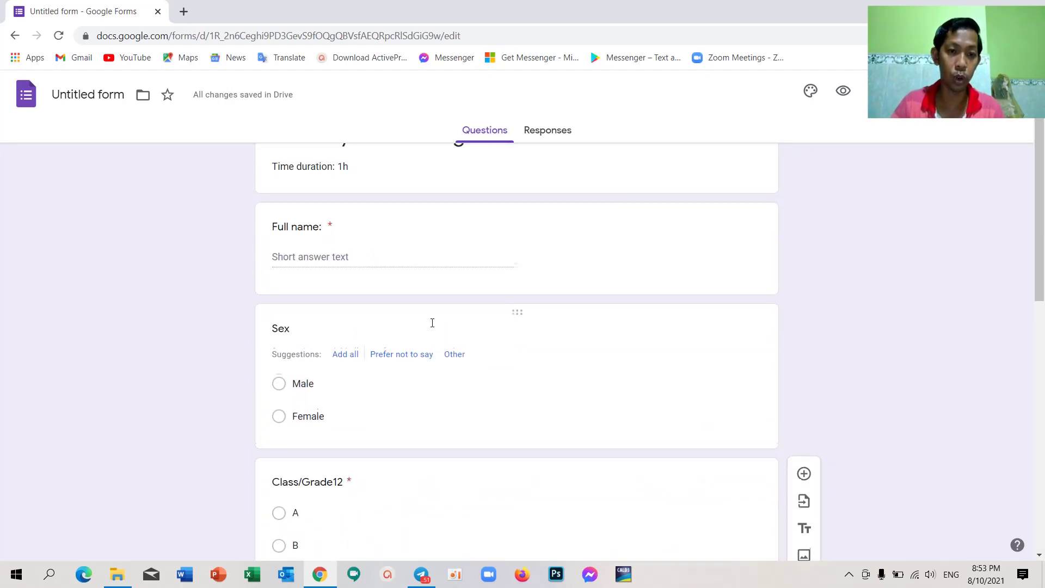
scroll(433, 325, down, 15)
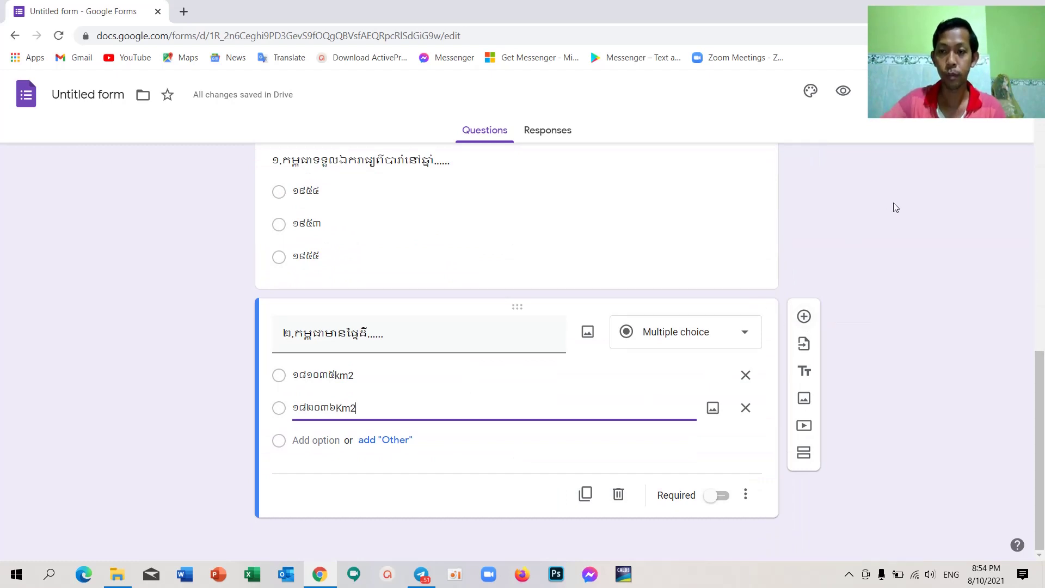
scroll(597, 235, up, 5)
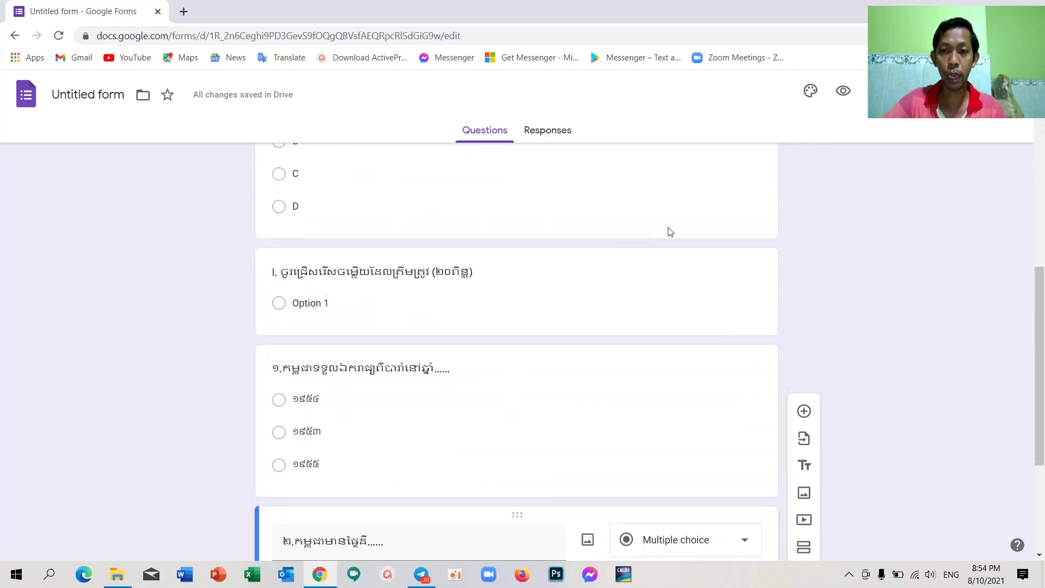
Step: Insert the Work and School theme image of a runner's legs in tall grass as the form's header
scroll(709, 221, up, 3)
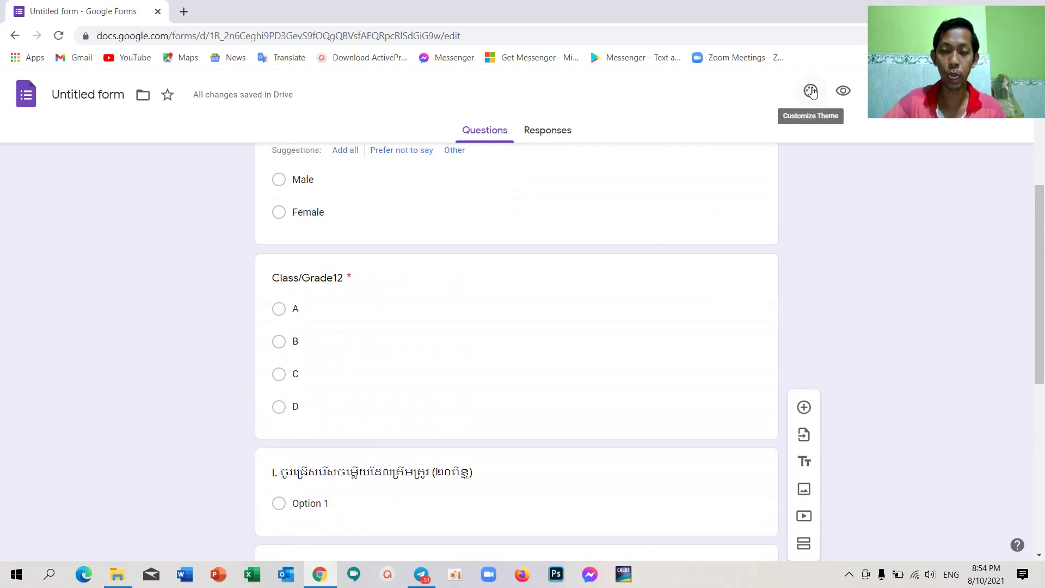
scroll(617, 257, up, 5)
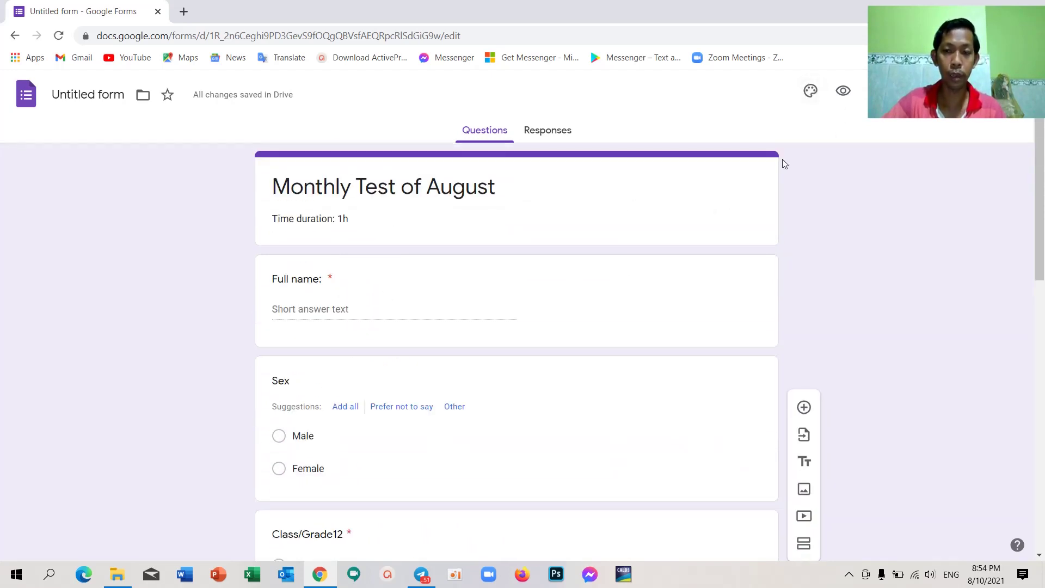
click(811, 91)
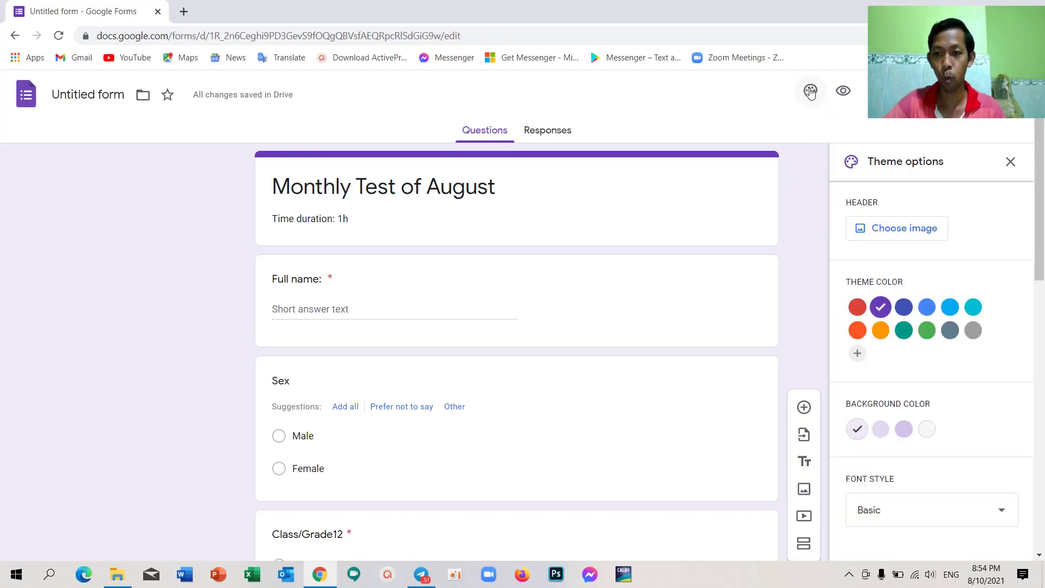
click(912, 233)
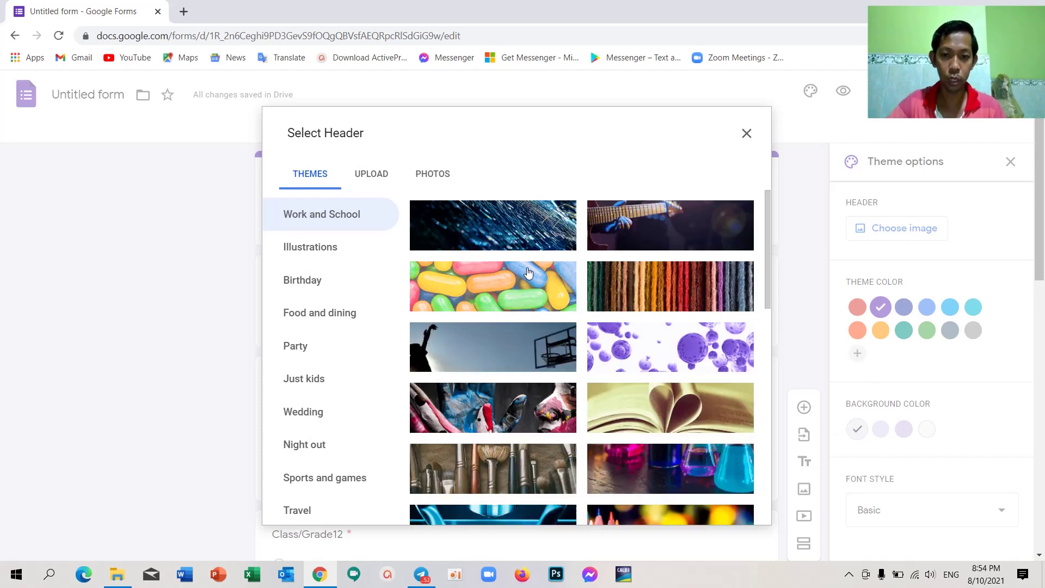
scroll(528, 272, down, 6)
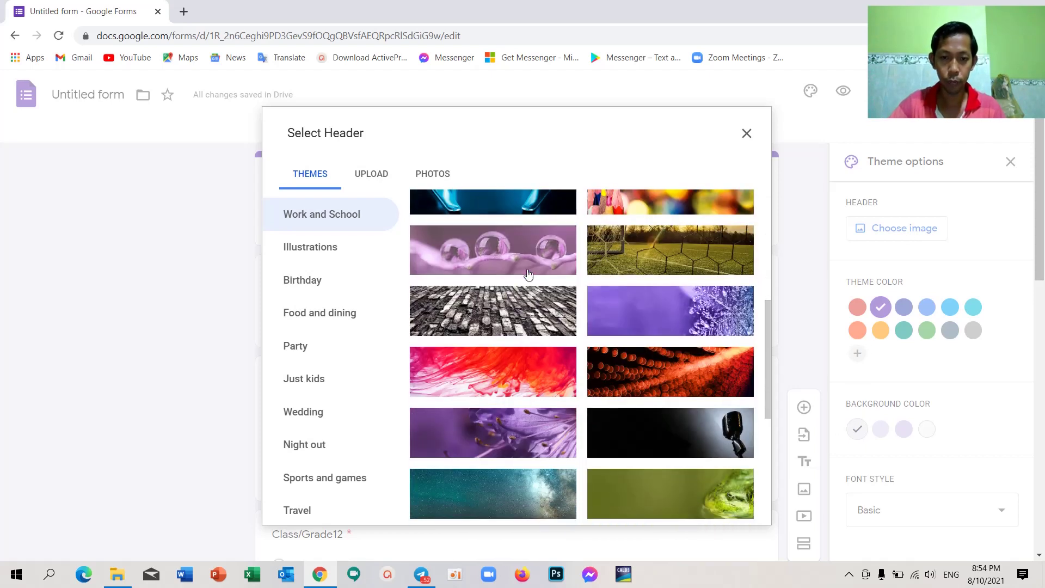
scroll(643, 338, down, 4)
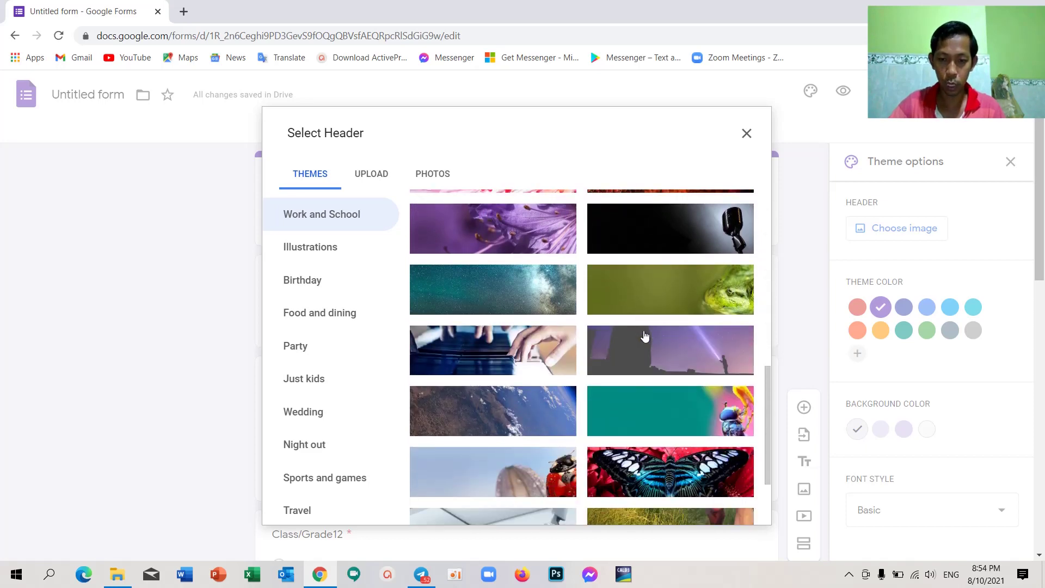
scroll(645, 336, up, 8)
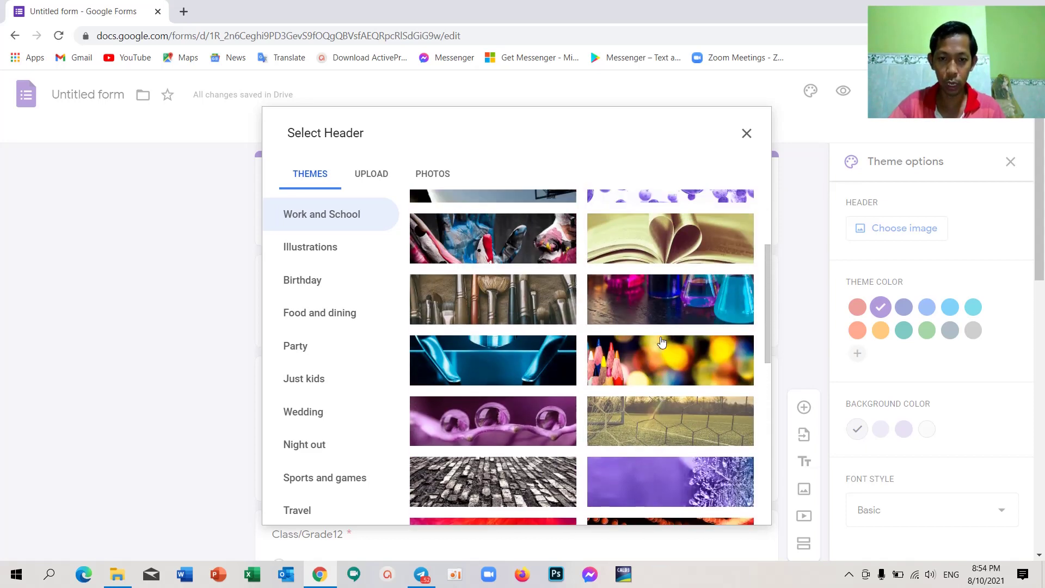
scroll(661, 342, up, 3)
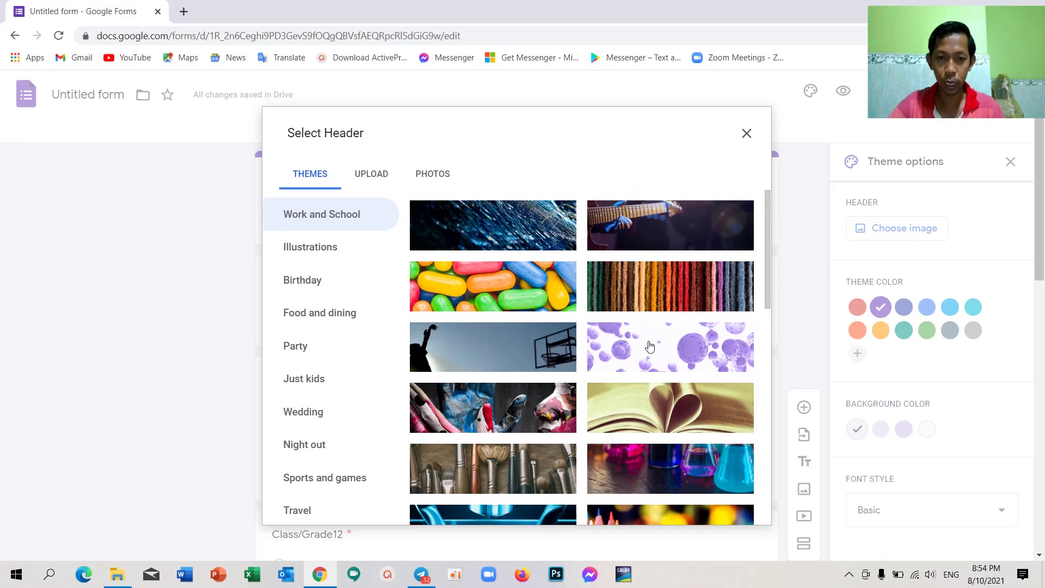
scroll(648, 346, down, 8)
scroll(635, 350, up, 4)
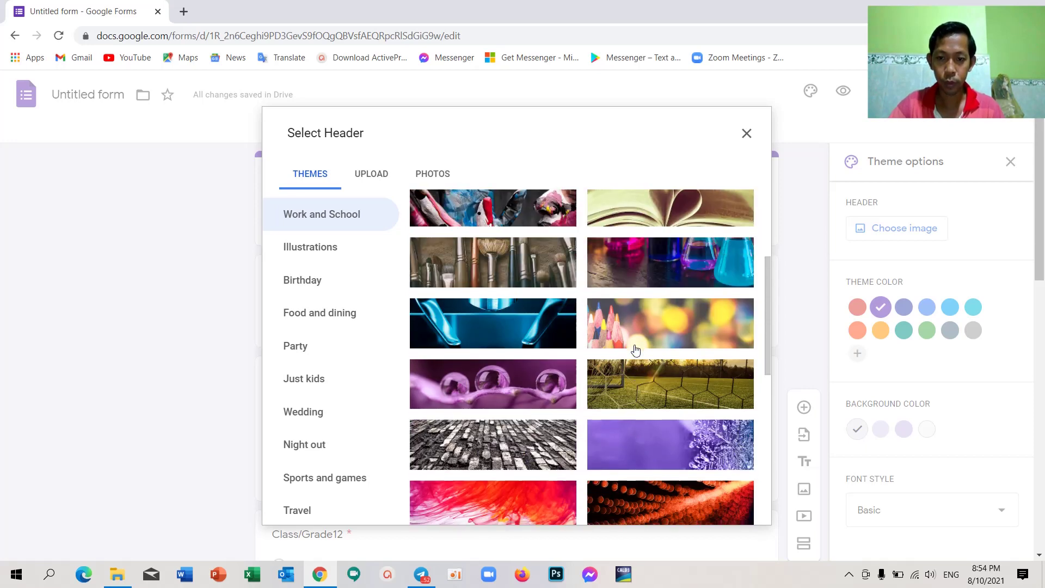
scroll(635, 350, down, 6)
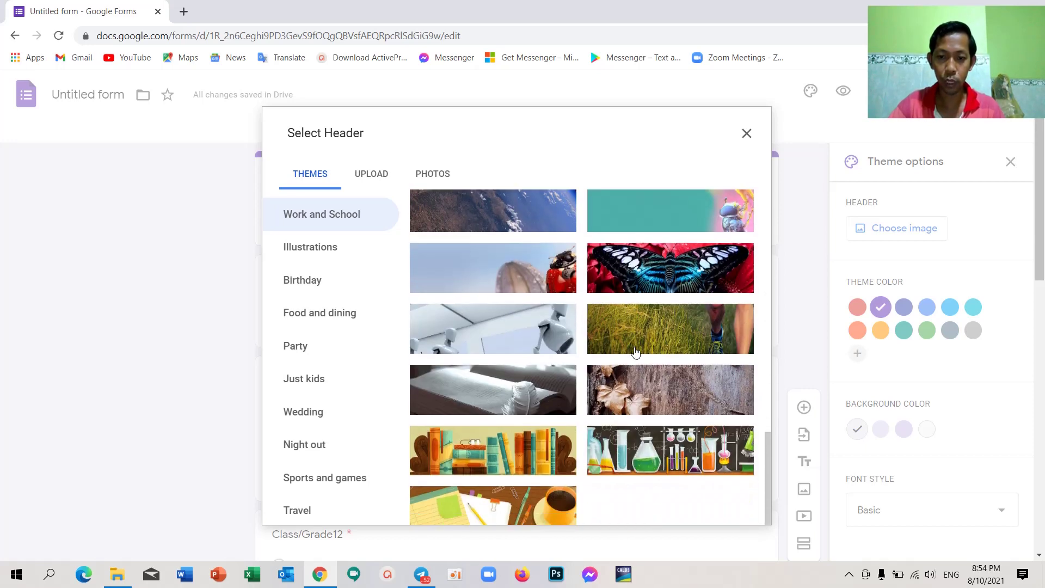
scroll(664, 370, down, 1)
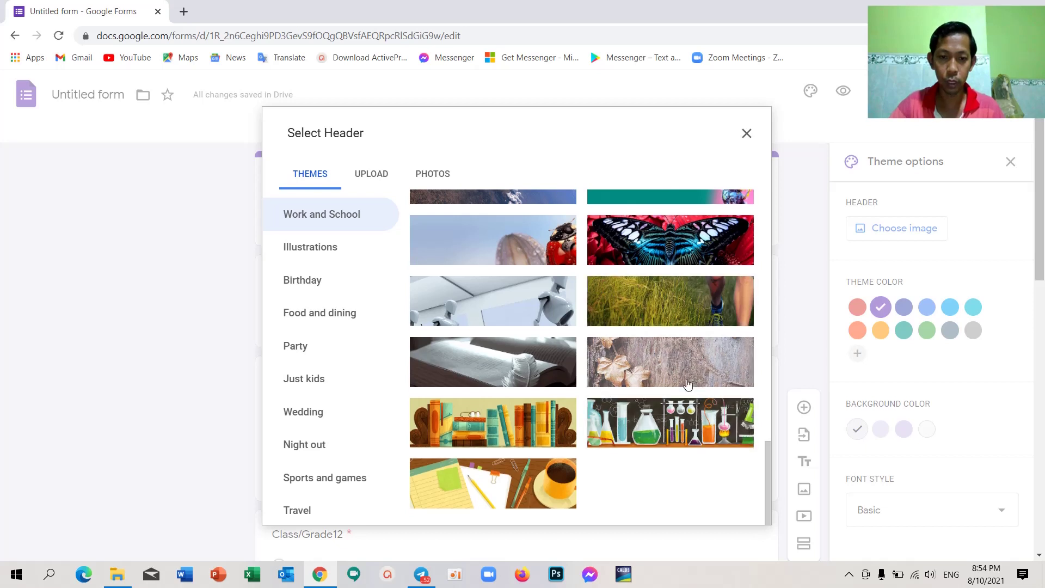
scroll(687, 359, up, 1)
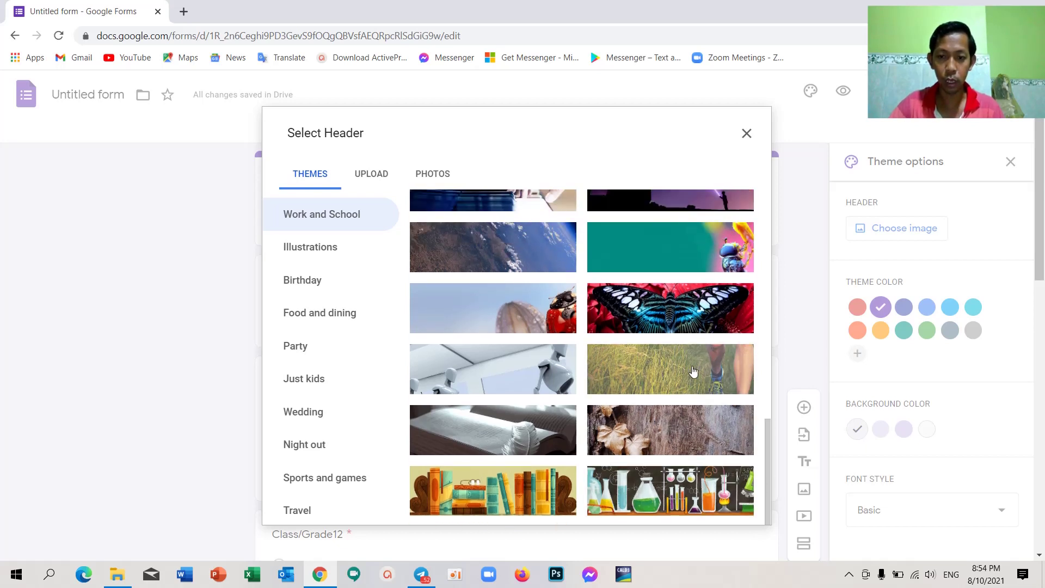
click(693, 369)
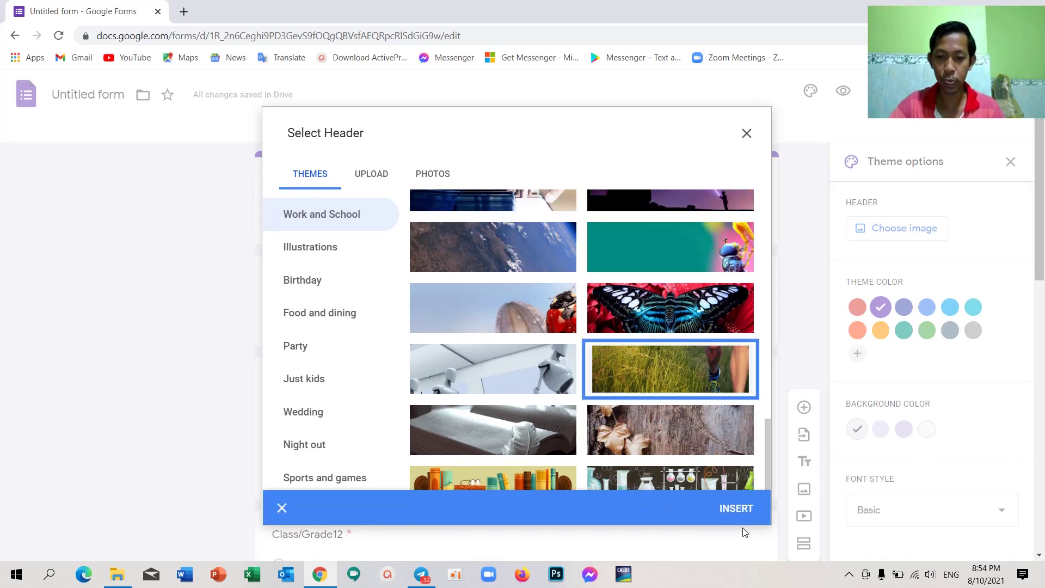
click(738, 509)
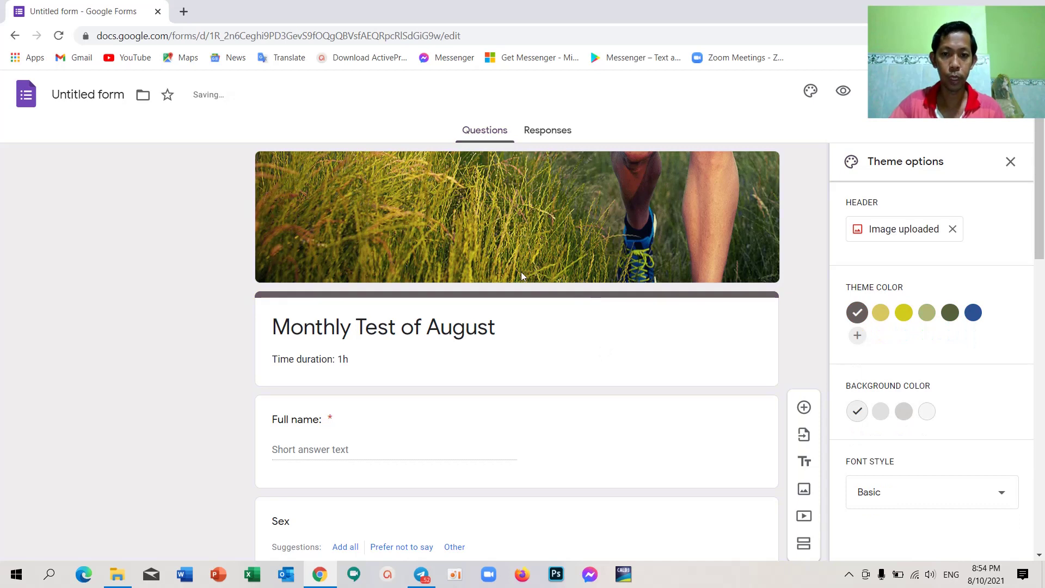
Step: Change the form's theme color to bright yellow-green and look over the restyled form
click(903, 313)
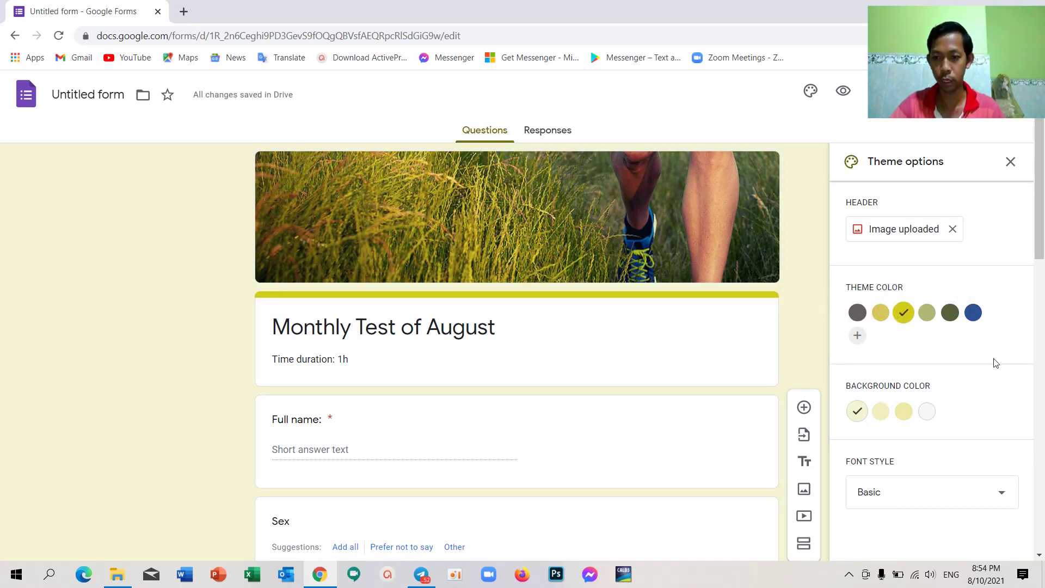
scroll(513, 403, down, 9)
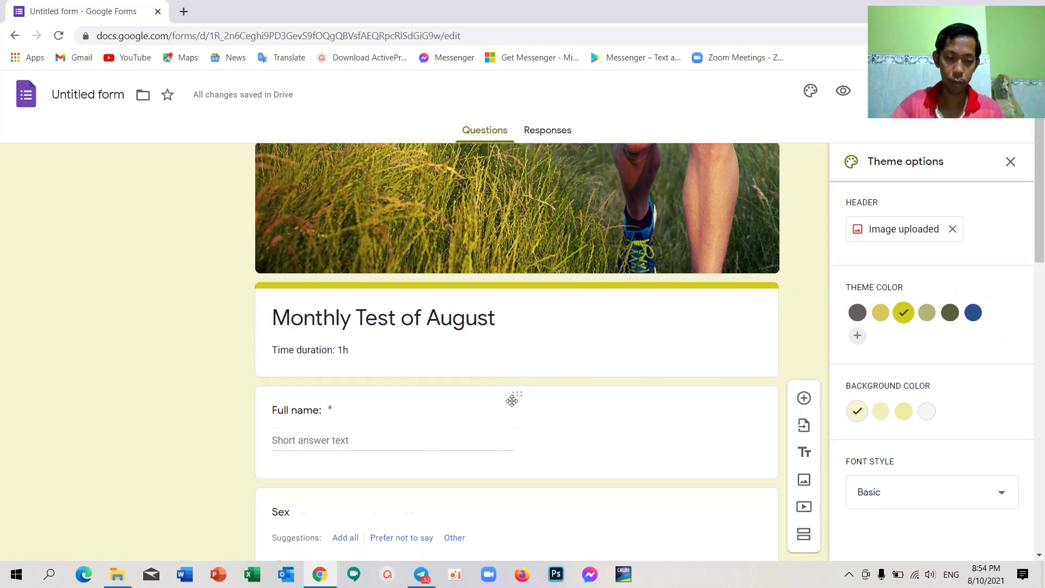
scroll(519, 407, up, 4)
scroll(520, 407, up, 5)
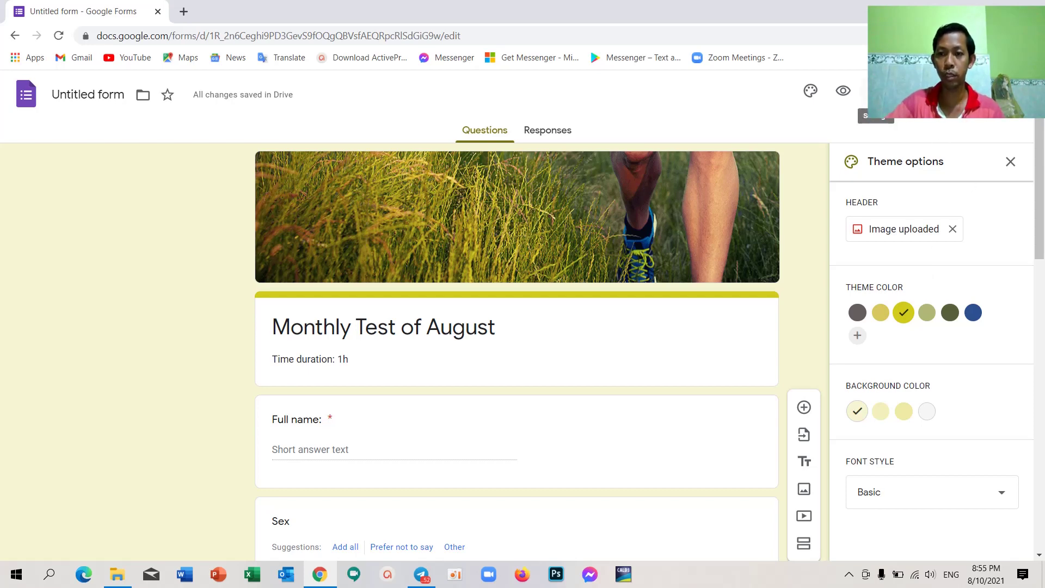
Step: Set the form's confirmation message to "Thank you!" in the presentation settings and save
click(871, 98)
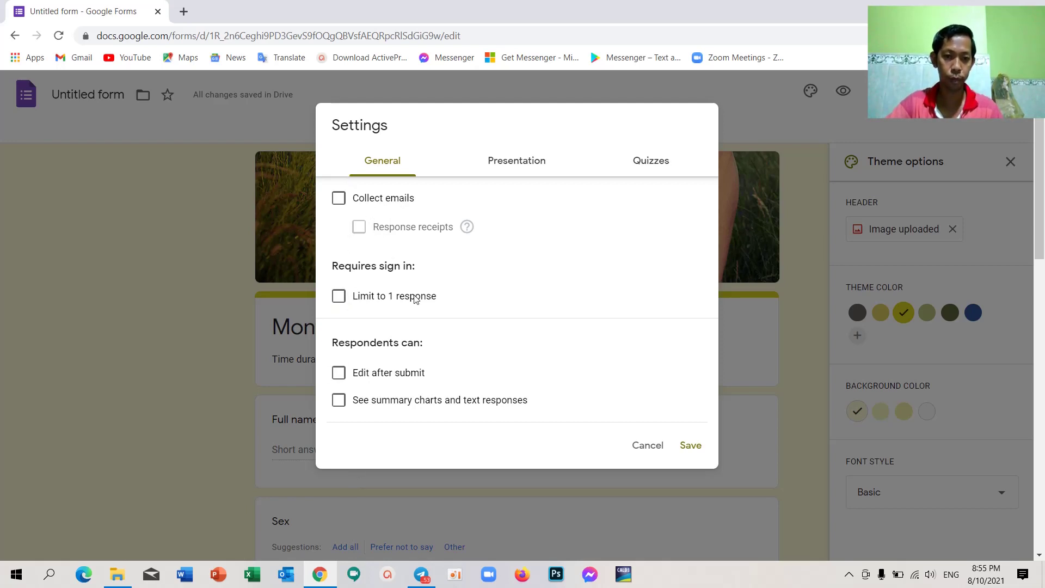
click(516, 162)
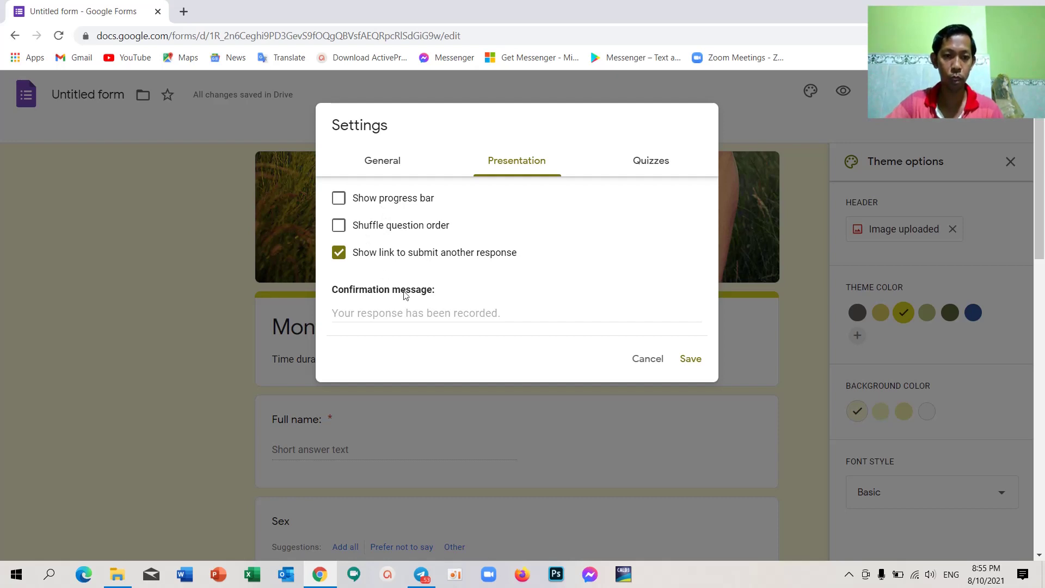
click(374, 311)
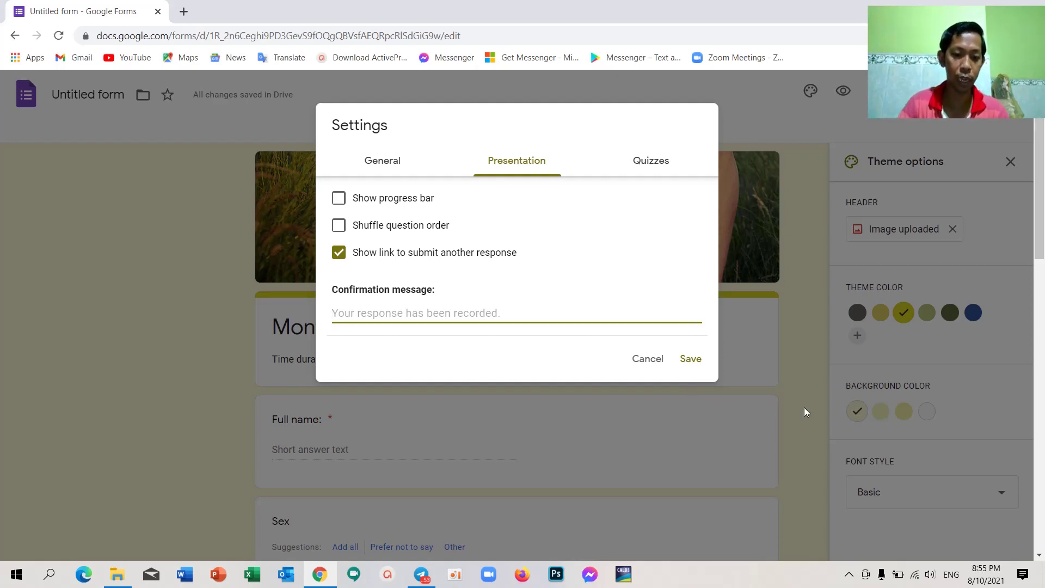
text(Thank you!)
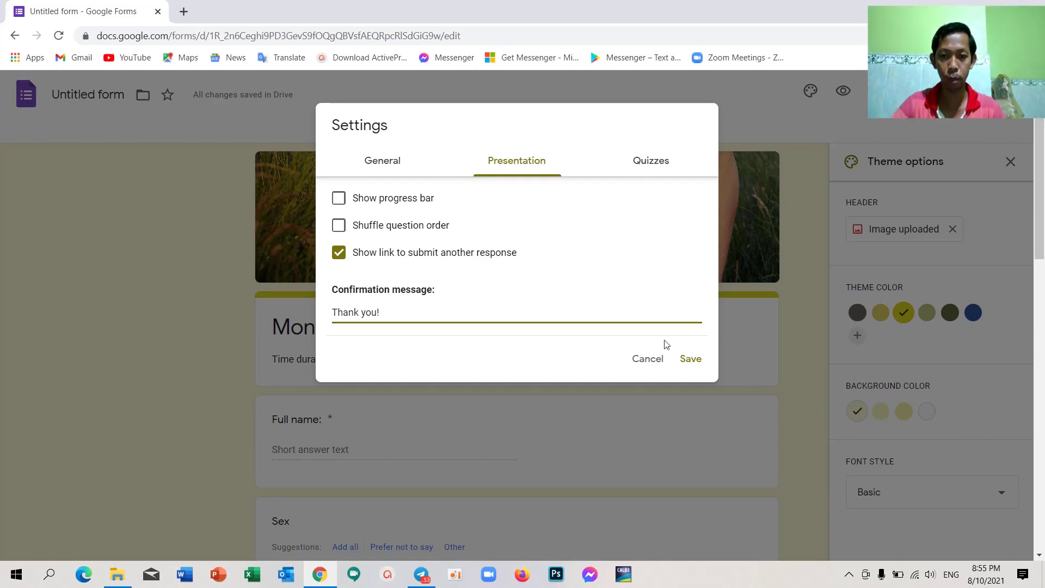
click(689, 359)
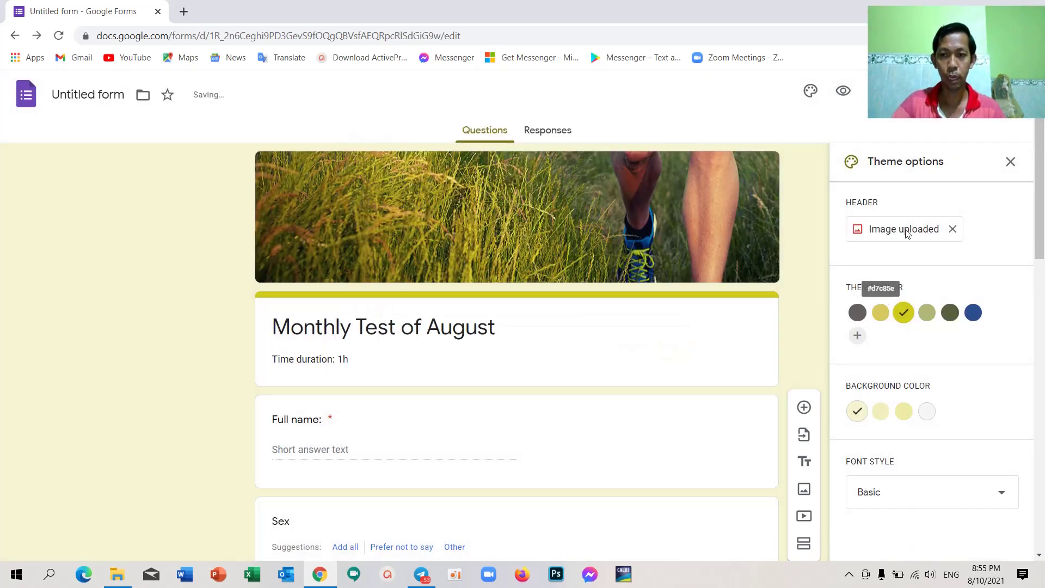
Step: Make the form a quiz, stop respondents from seeing missed questions, and save the settings
click(876, 90)
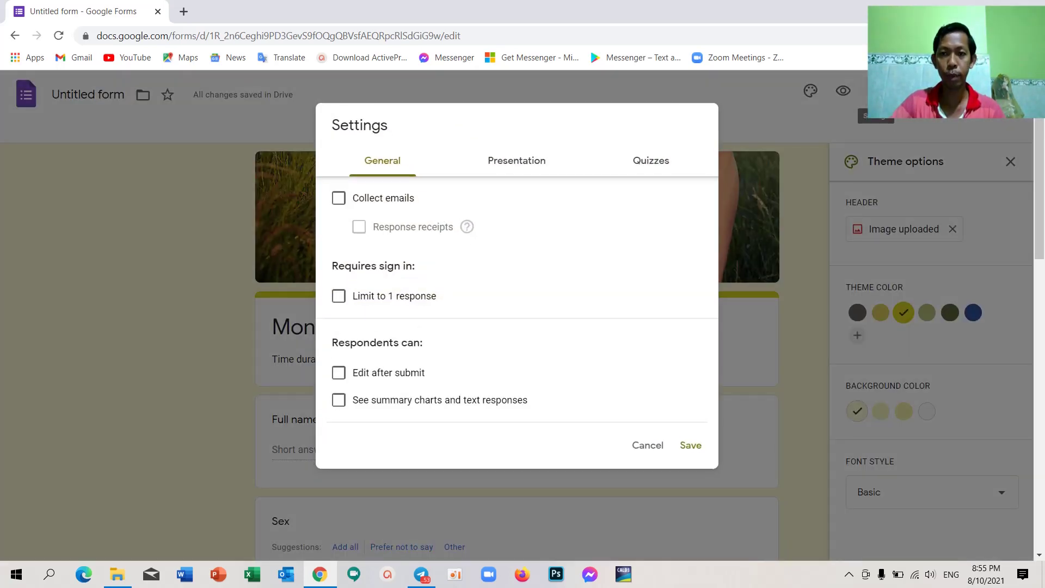
click(531, 170)
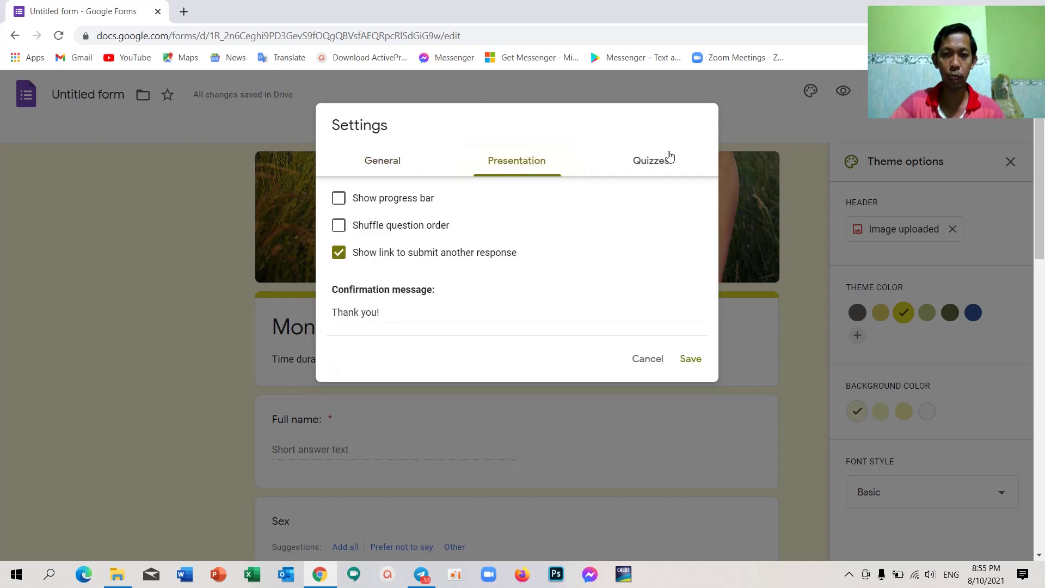
click(658, 166)
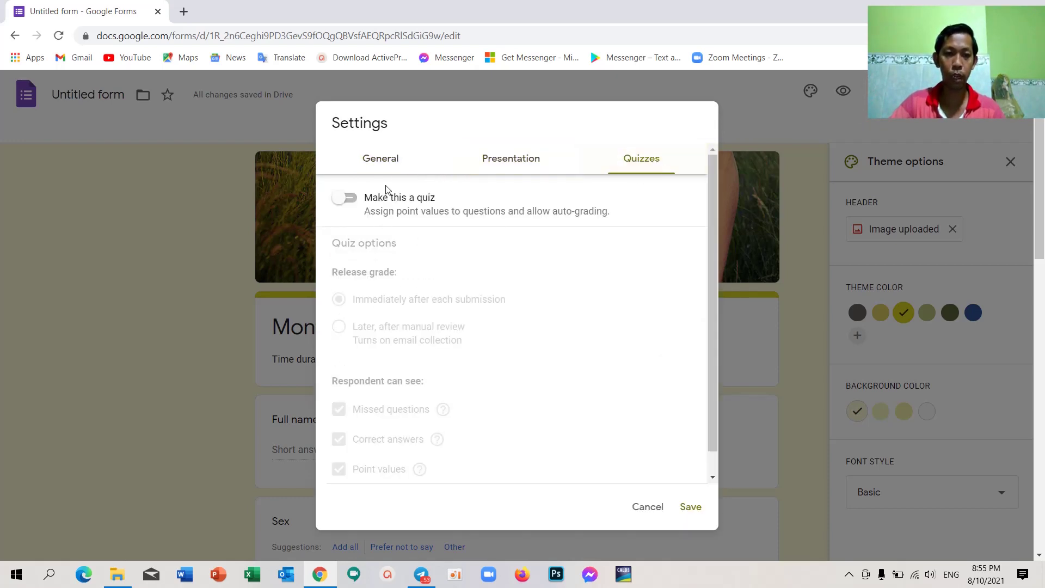
click(344, 199)
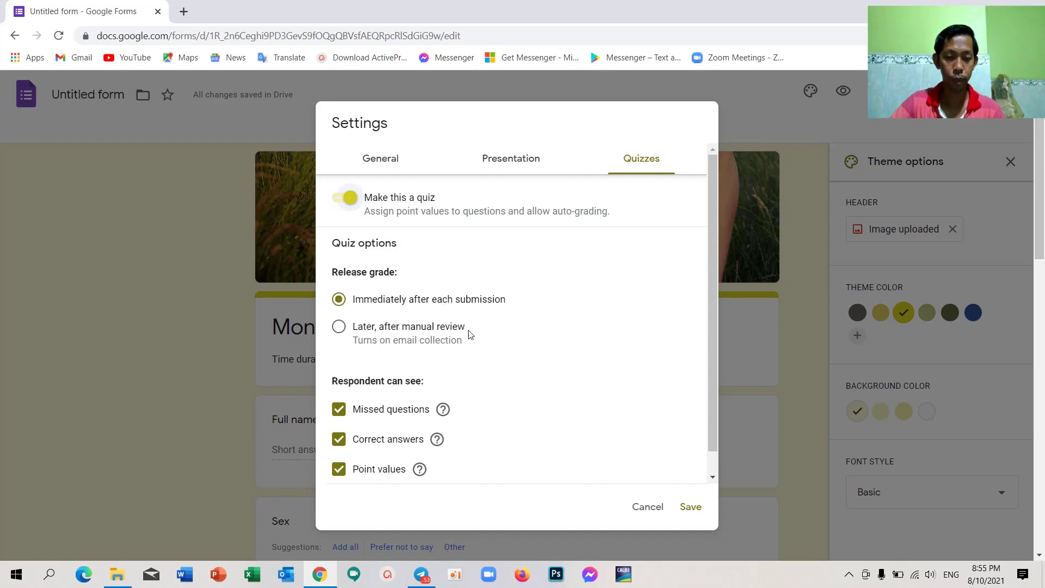
click(339, 411)
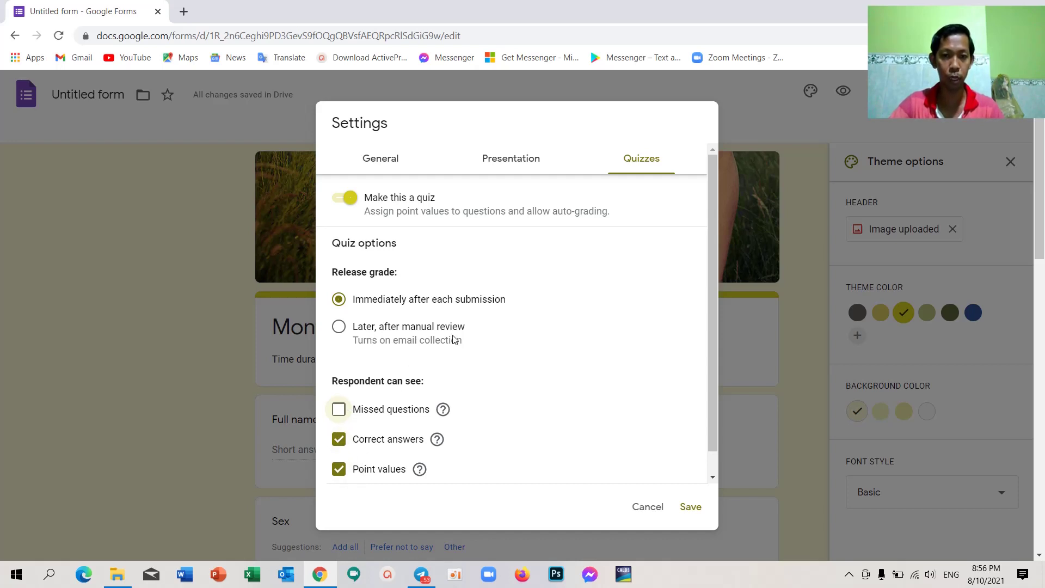
click(690, 506)
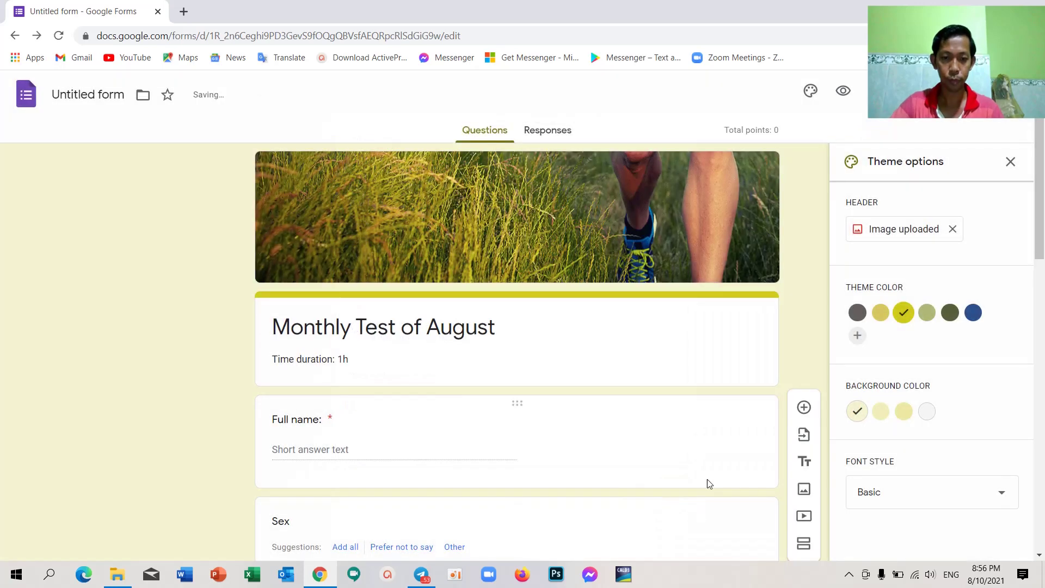
Step: Mark "១៩៥៣" as the correct answer in the answer key of question ១
scroll(720, 454, down, 5)
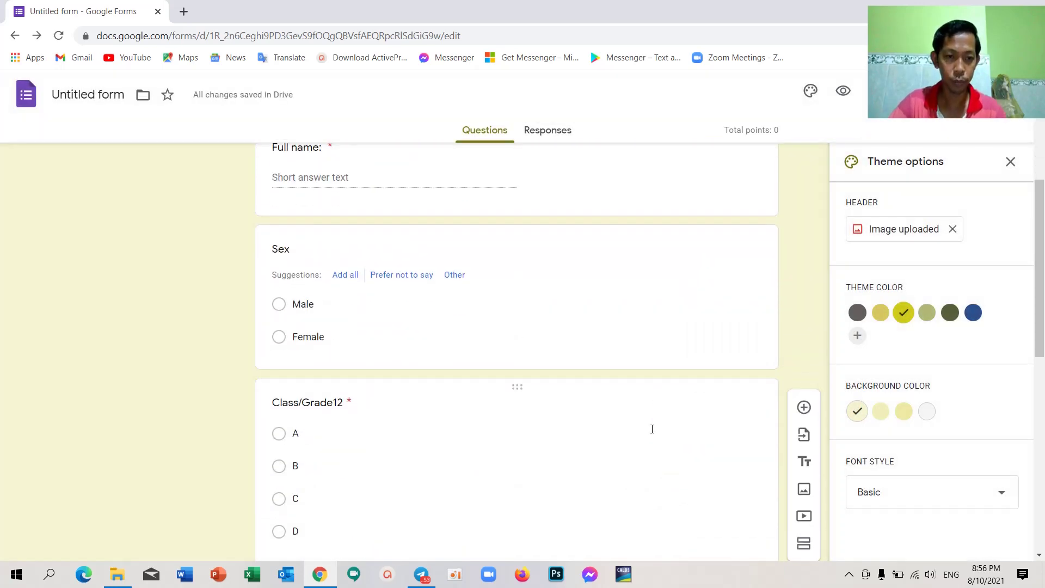
scroll(455, 299, down, 3)
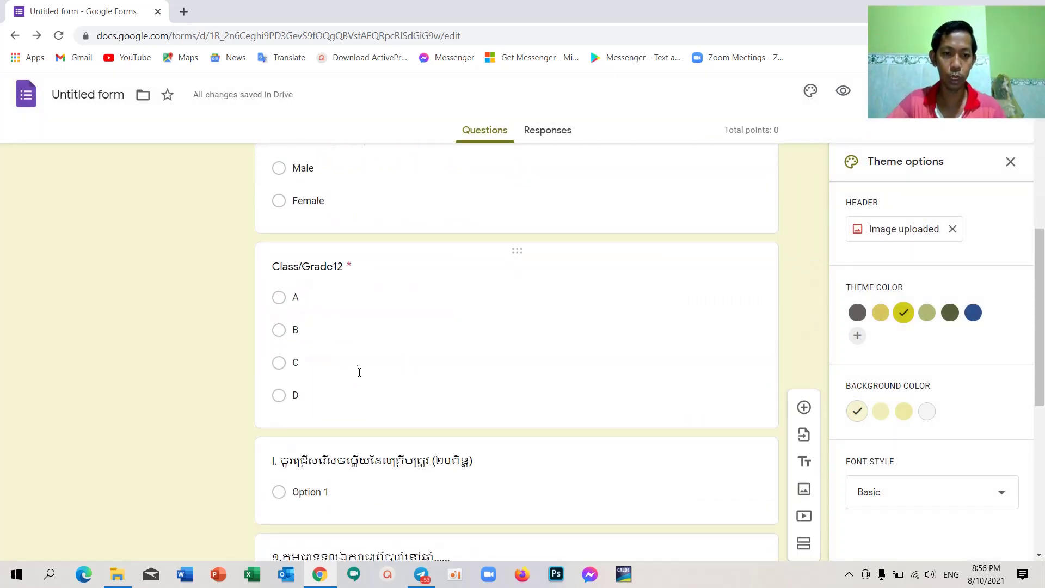
scroll(390, 358, up, 7)
scroll(455, 327, down, 10)
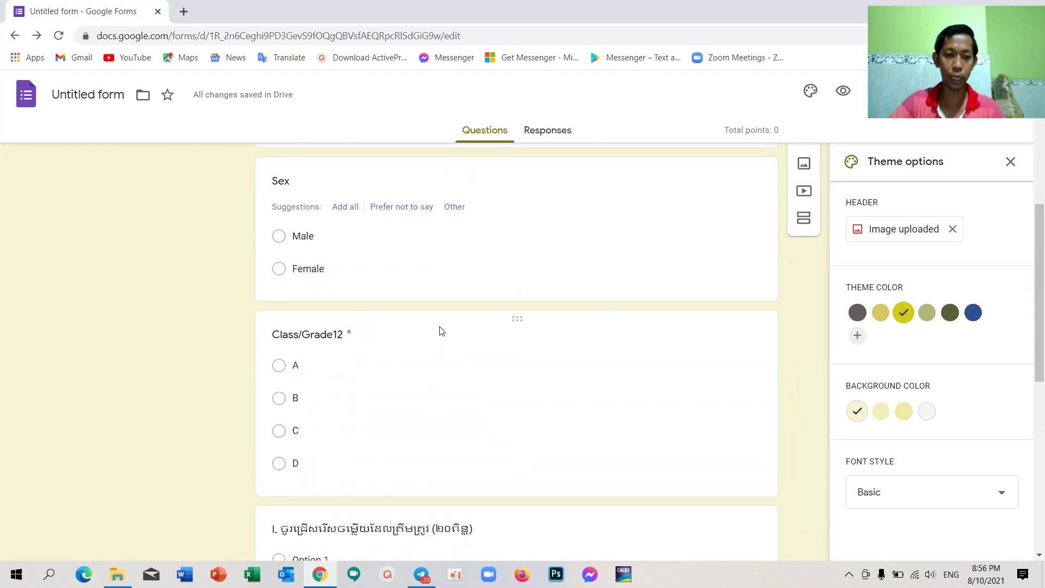
scroll(438, 339, down, 4)
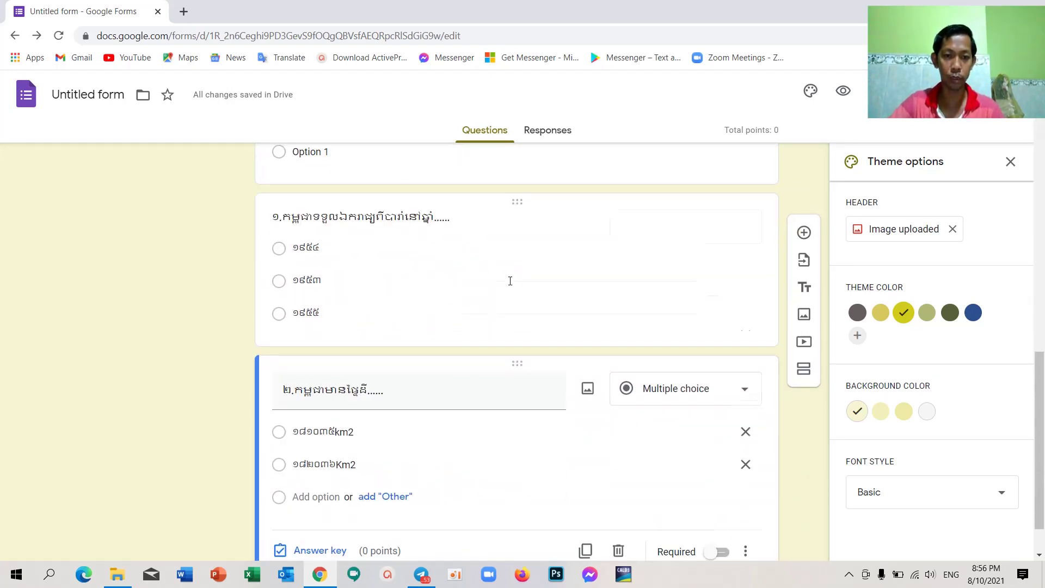
click(510, 280)
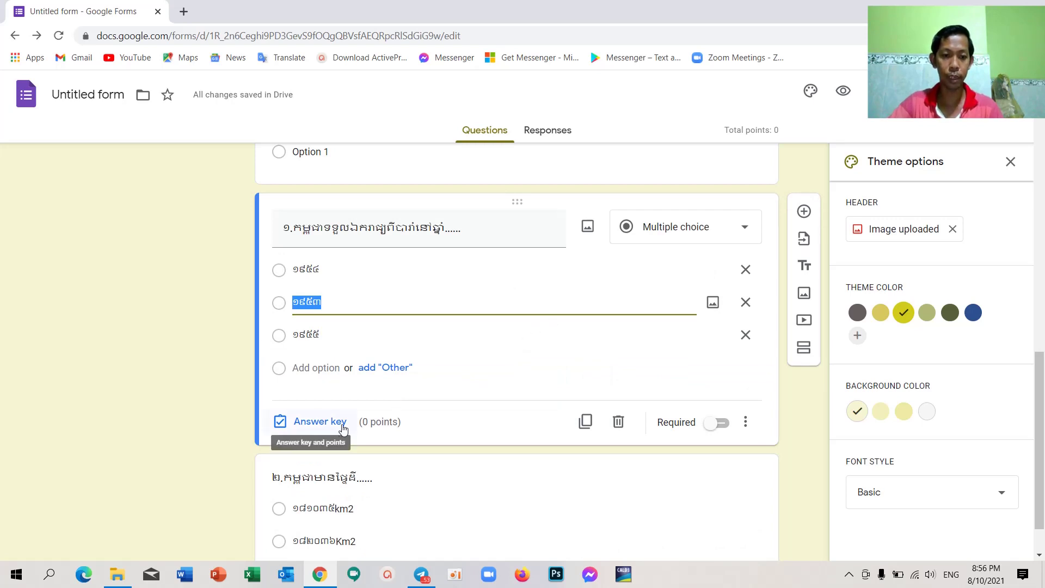
click(283, 427)
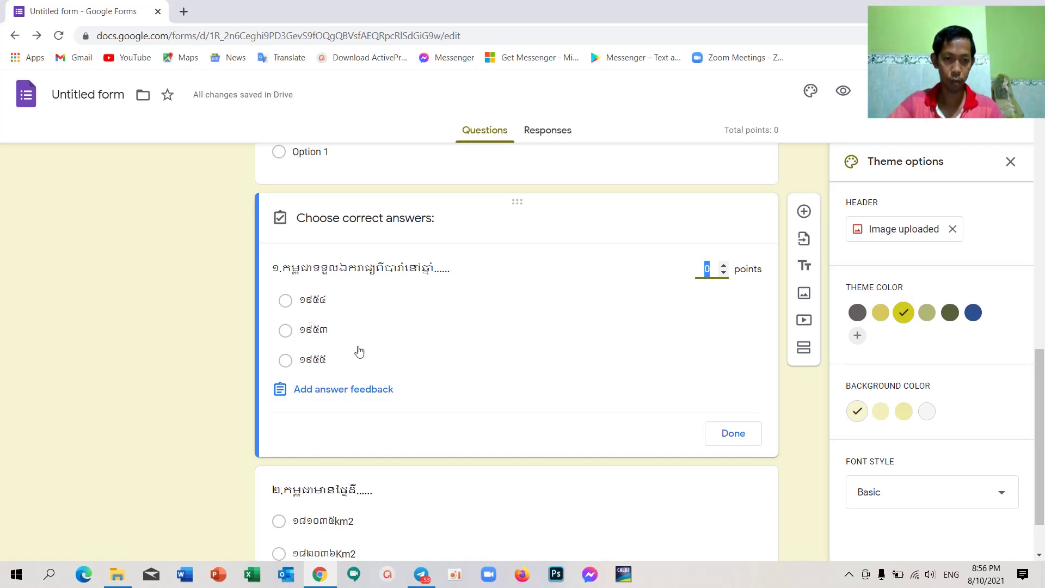
click(285, 331)
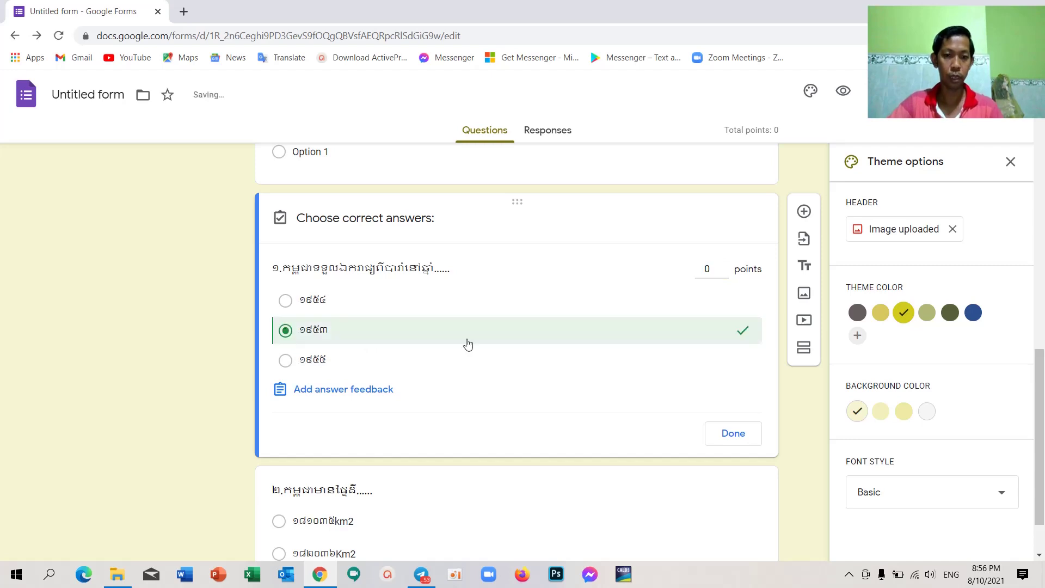
Step: Make question ១ worth 5 points and finish editing its answer key
double_click(724, 267)
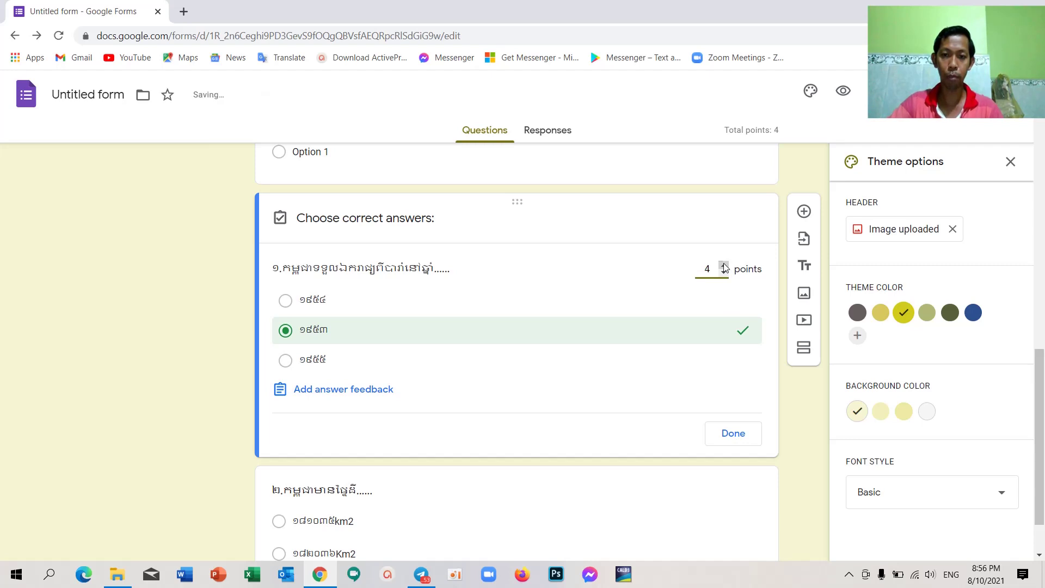
click(737, 438)
scroll(677, 437, down, 1)
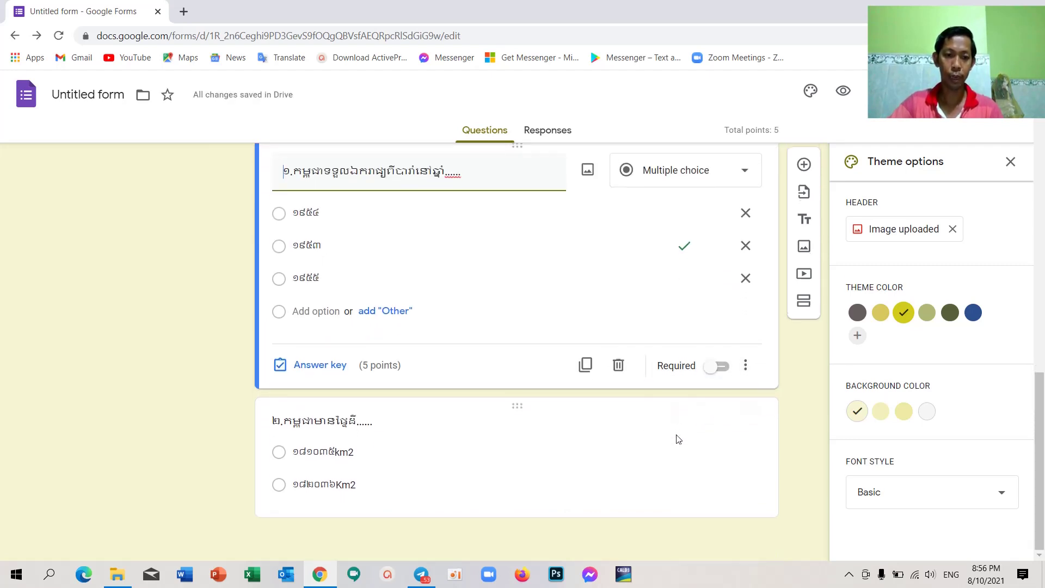
Step: Mark "១៨១០៣៥km2" as the correct answer of question ២, make it worth 5 points, and finish its answer key
click(494, 455)
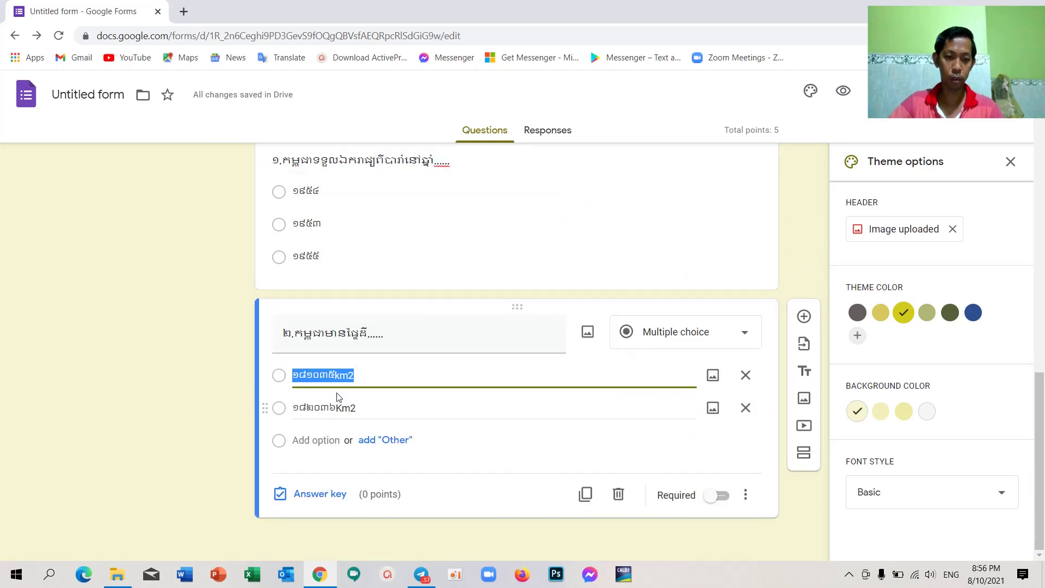
click(280, 494)
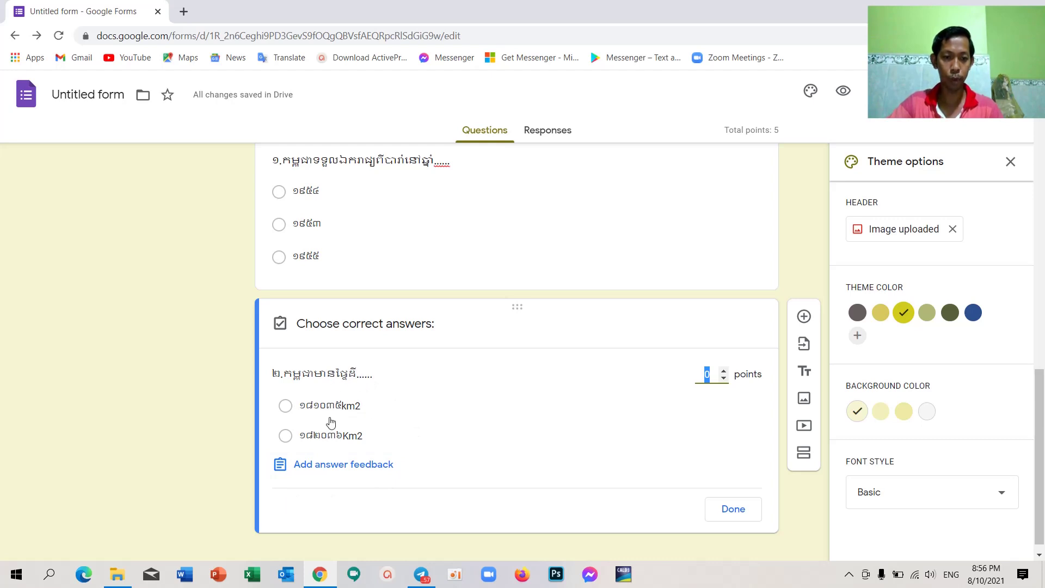
click(285, 406)
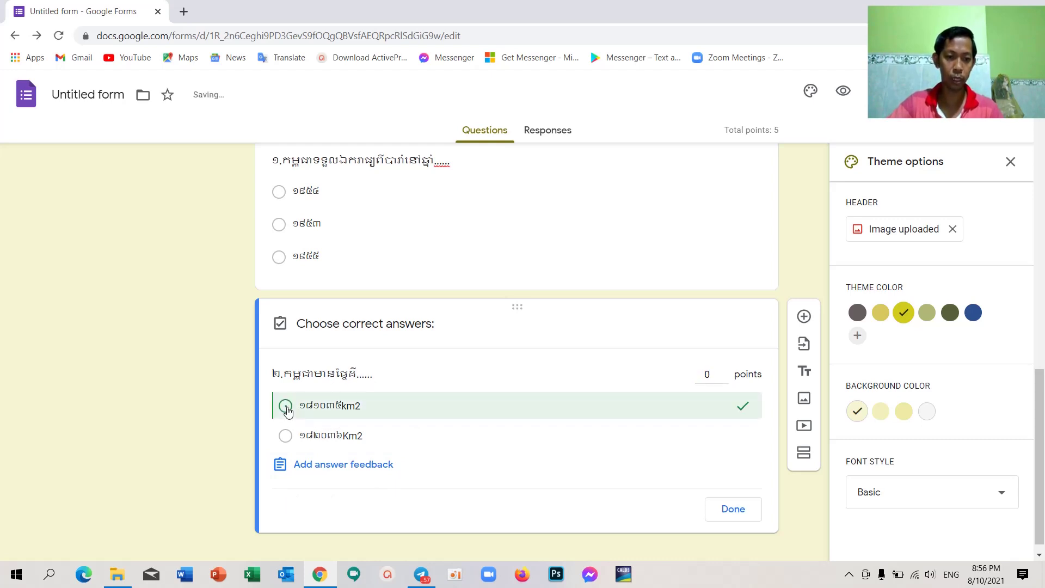
click(724, 370)
click(724, 370)
click(723, 370)
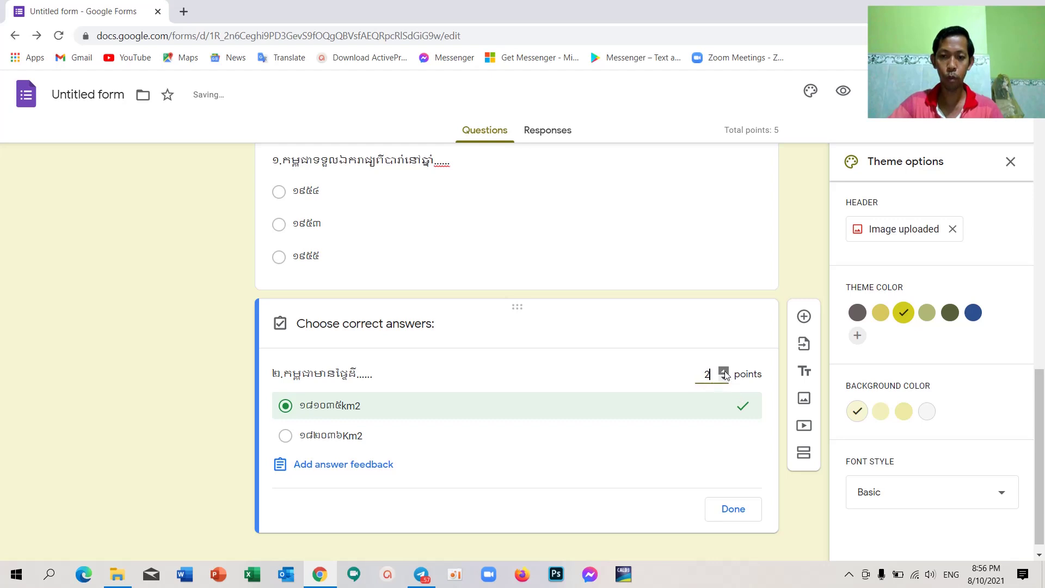
click(724, 372)
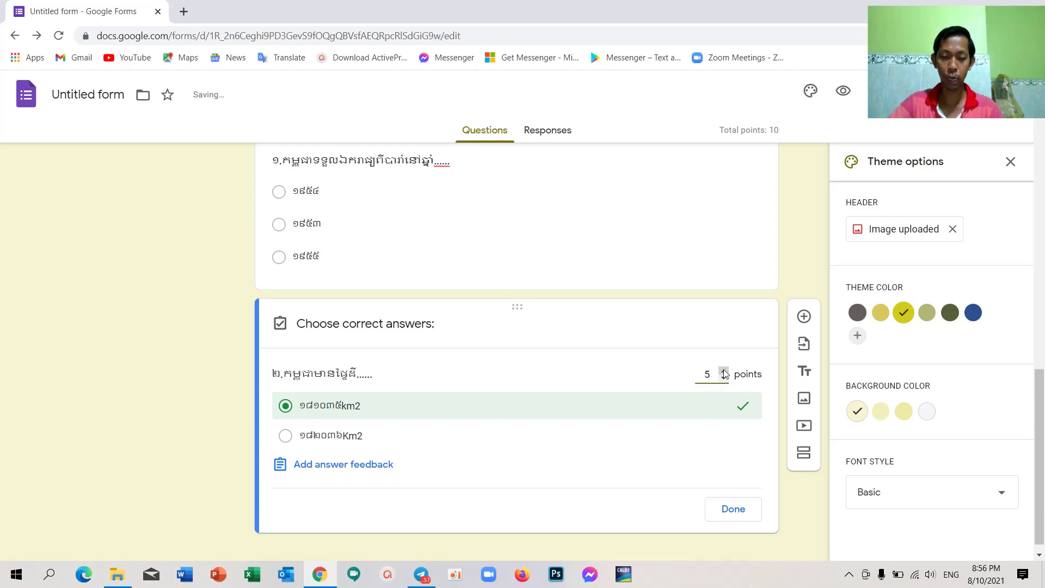
click(736, 510)
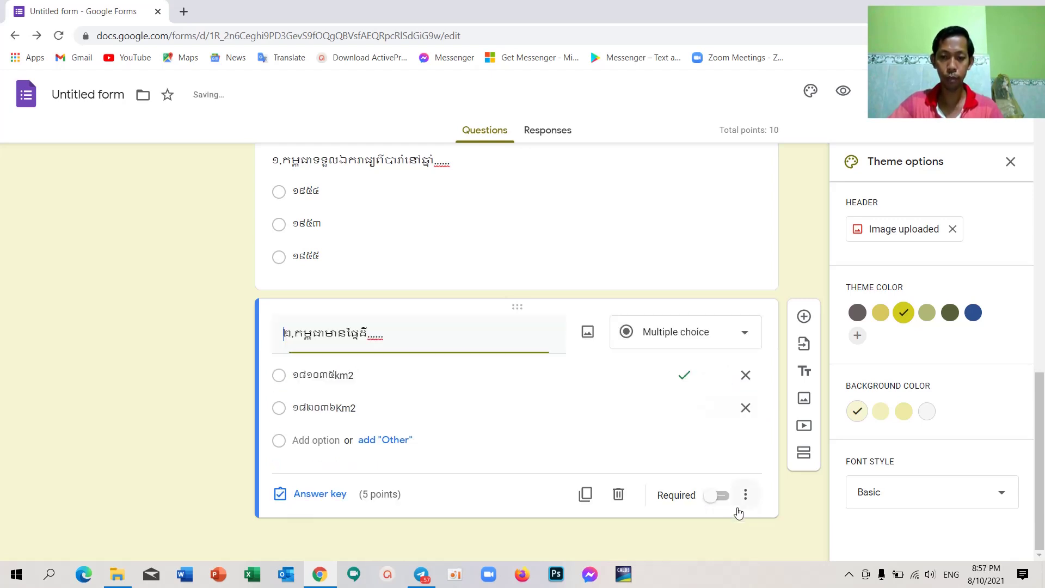
Step: Preview the quiz as respondents see it, check all its questions and point values, and return to editing
scroll(676, 434, up, 10)
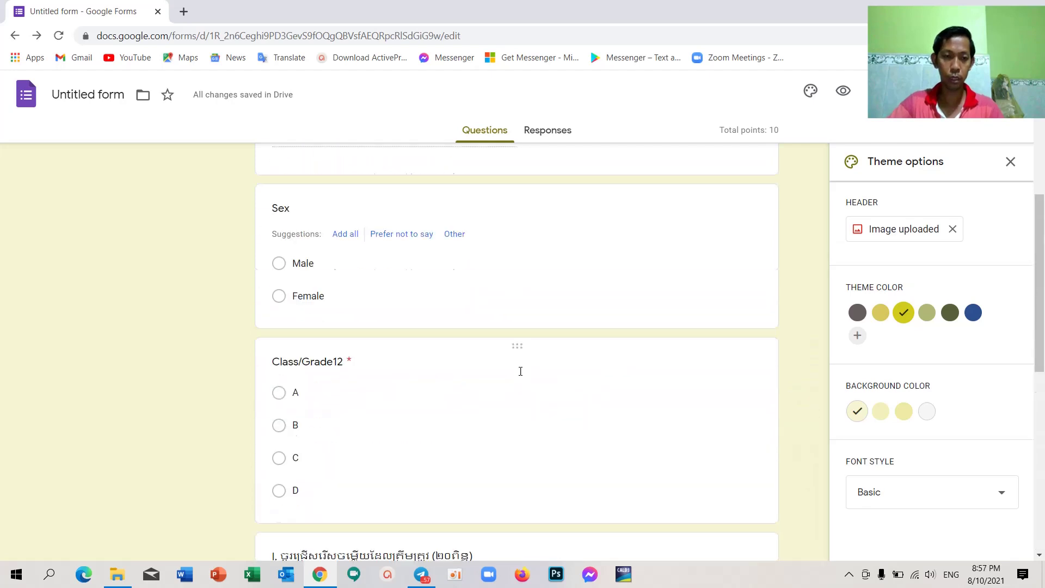
scroll(524, 382, down, 4)
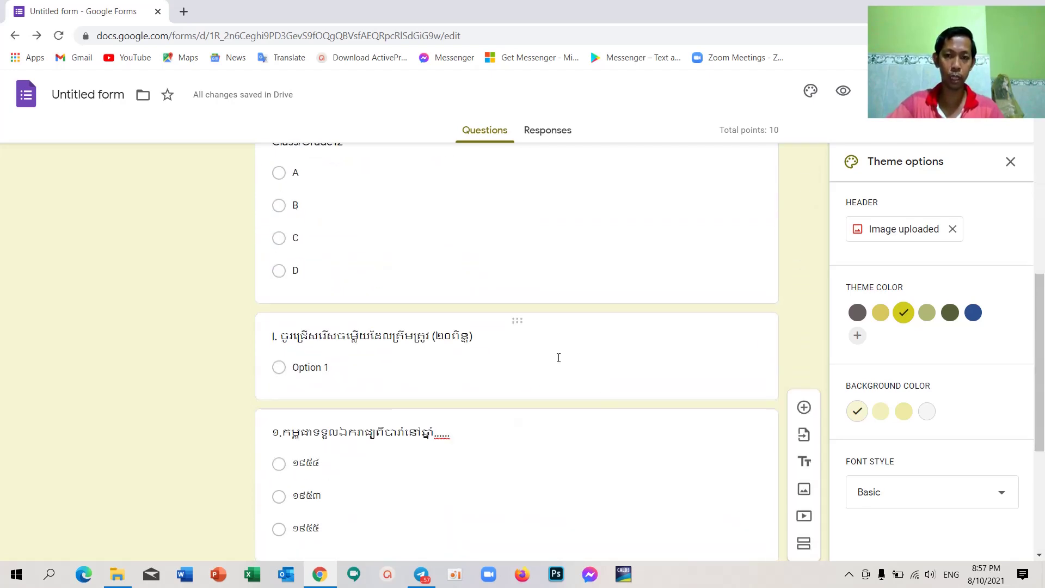
scroll(556, 385, up, 3)
click(844, 93)
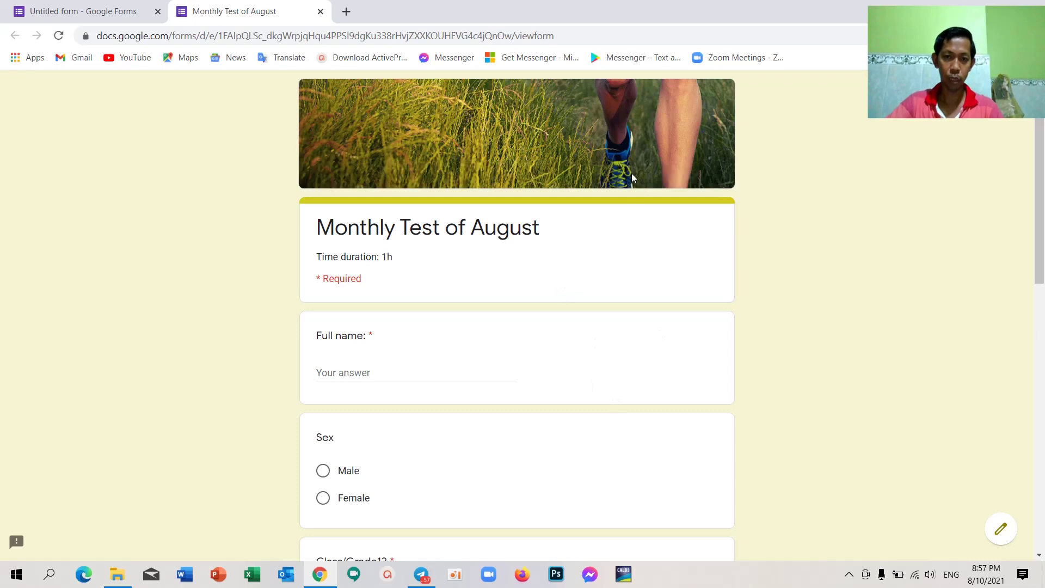
scroll(426, 229, down, 2)
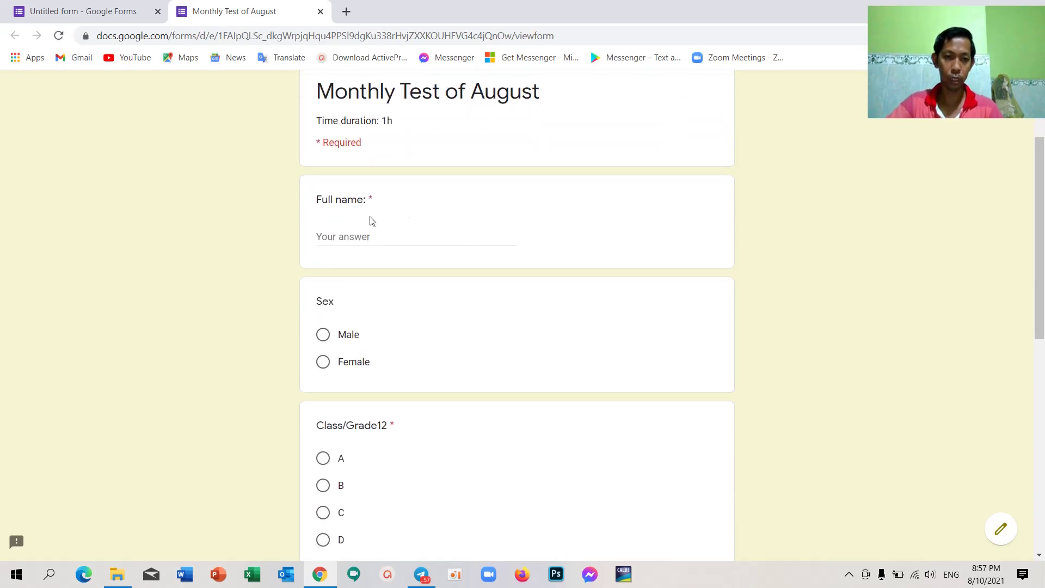
scroll(350, 276, down, 1)
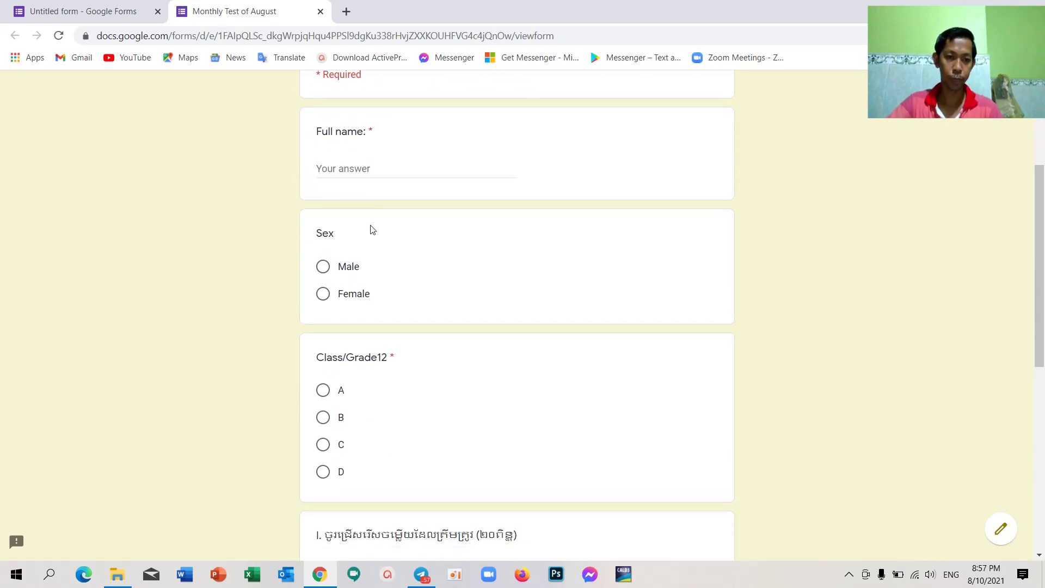
scroll(372, 229, down, 2)
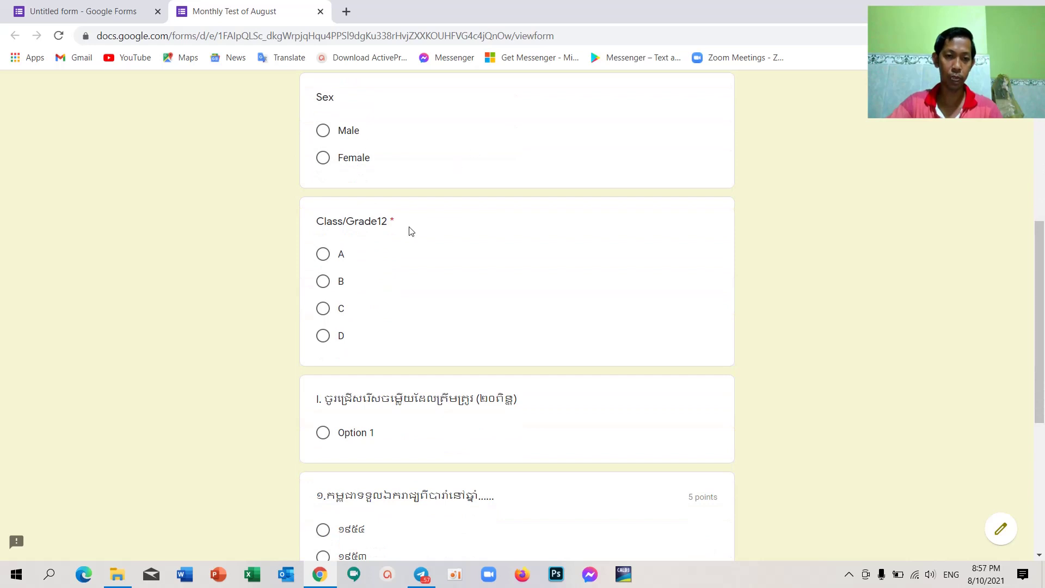
scroll(411, 231, down, 2)
scroll(406, 247, down, 3)
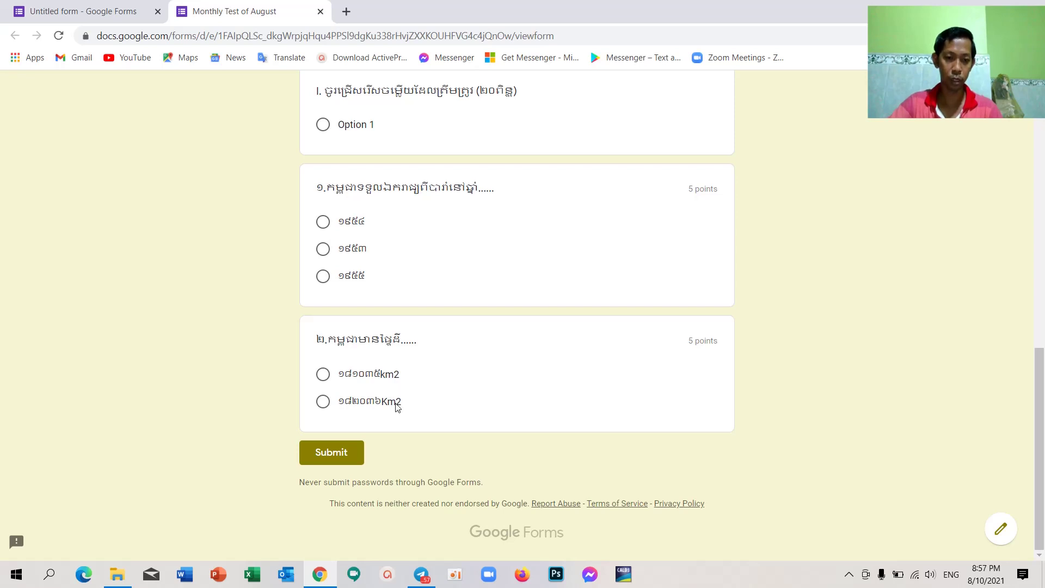
scroll(400, 400, up, 10)
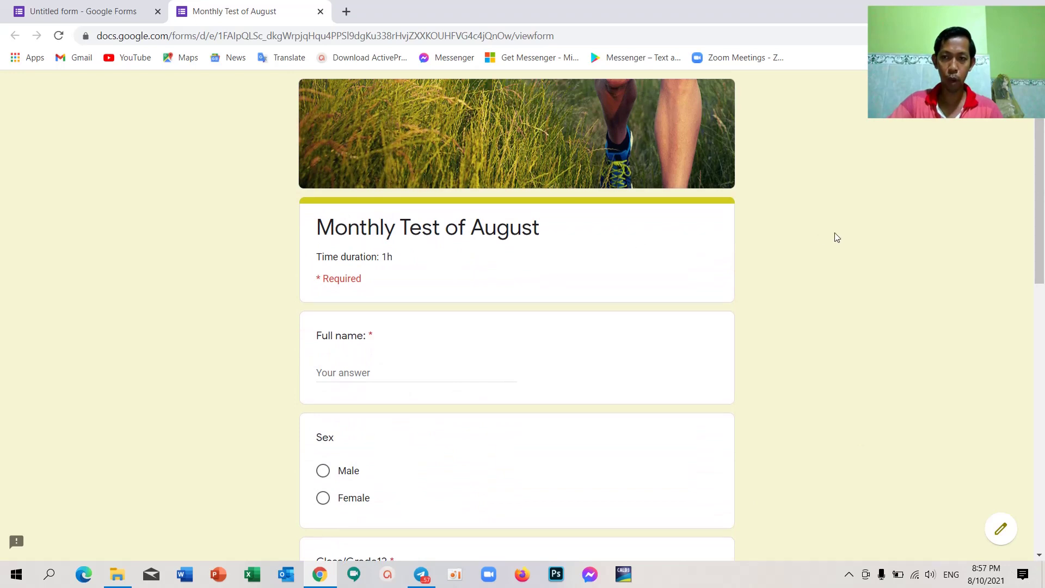
click(1003, 531)
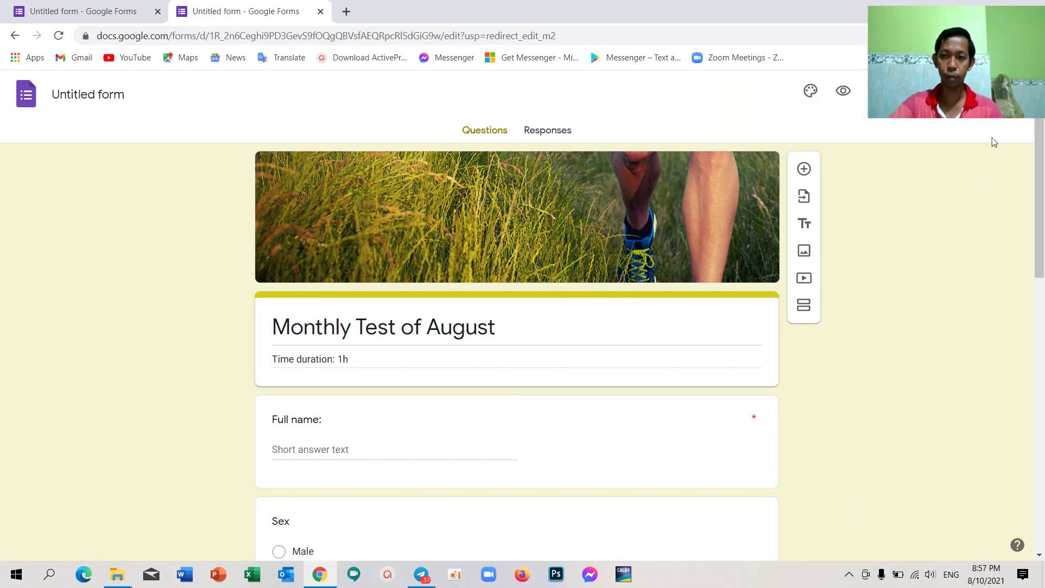
Step: Copy the form's unshortened response link from the sending options and close them
click(939, 92)
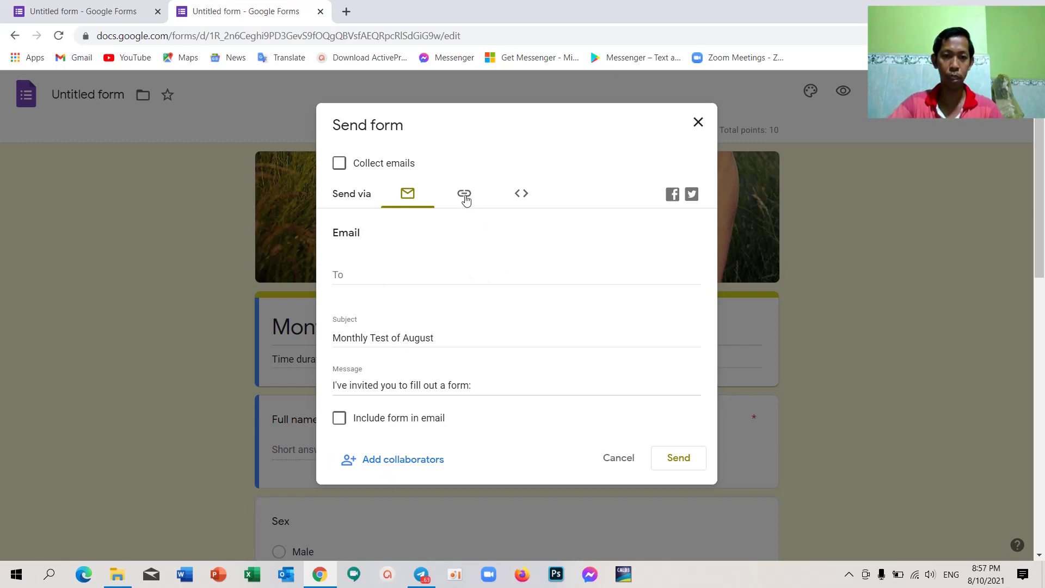
click(464, 195)
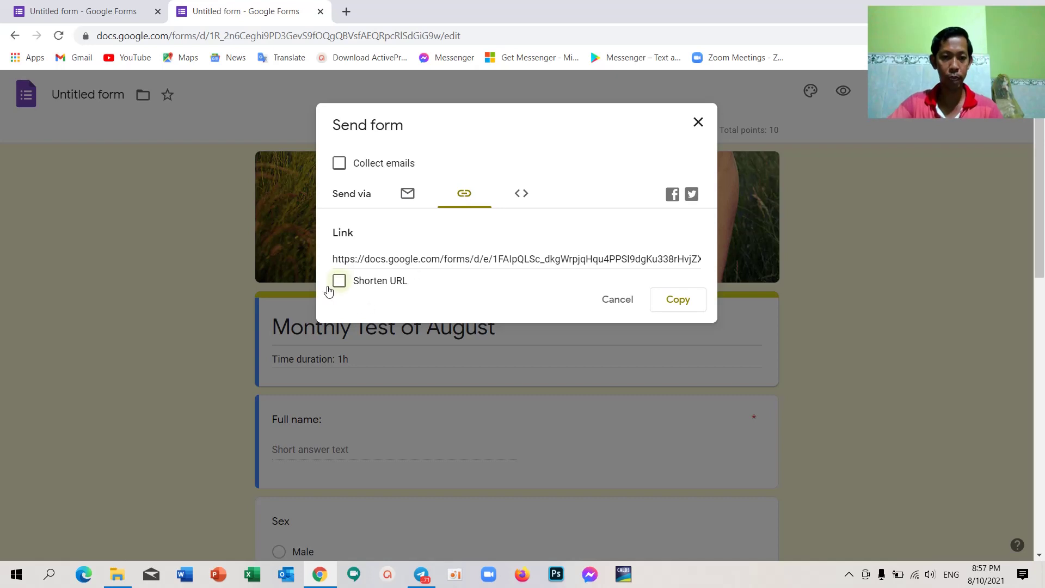
click(678, 299)
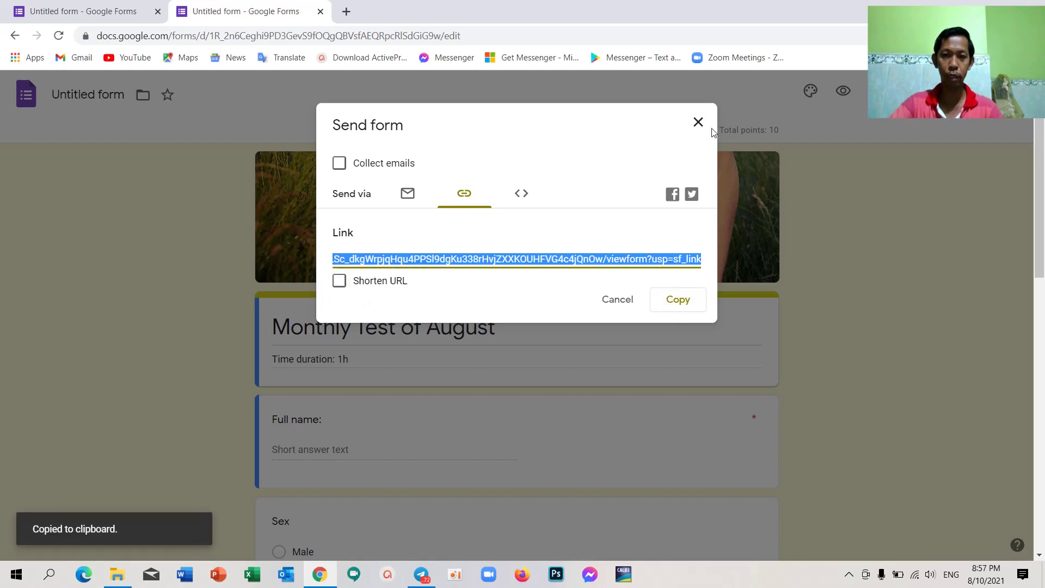
click(698, 122)
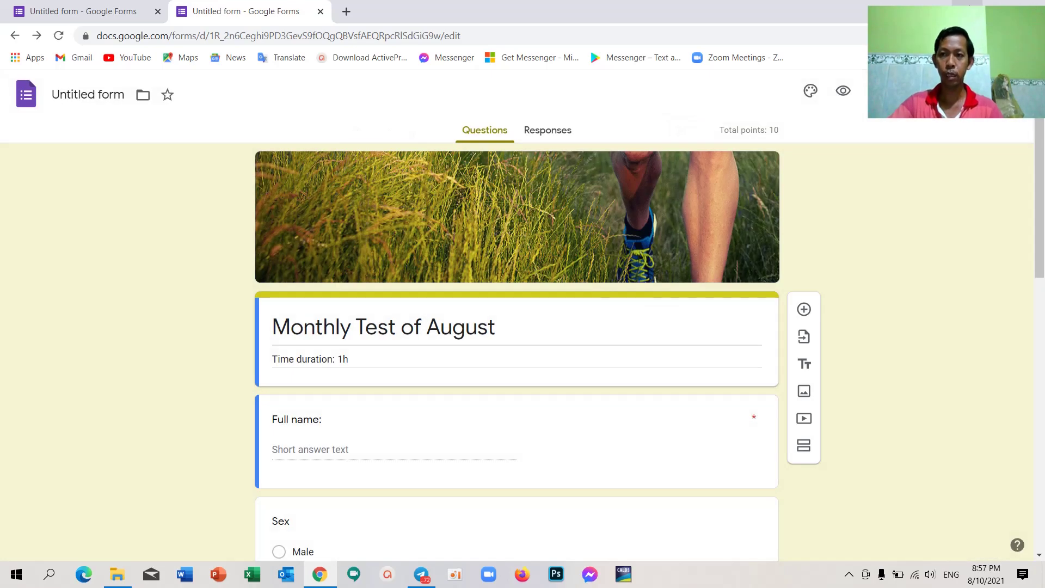
Step: Switch to Telegram, paste the form link into the currently open chat, send it, and put the Telegram window away
key(super+d)
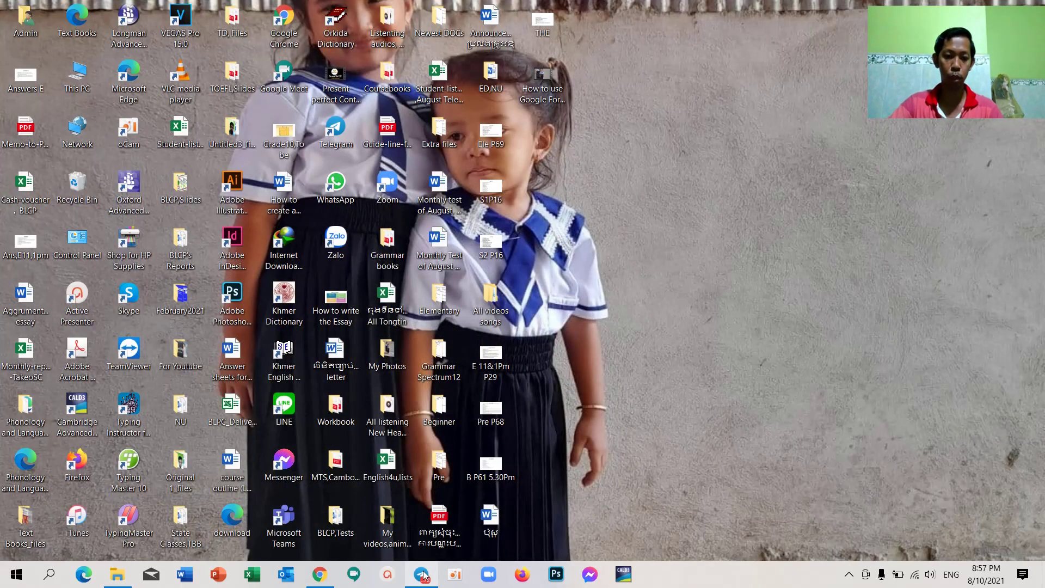
mouse_move(424, 576)
click(434, 531)
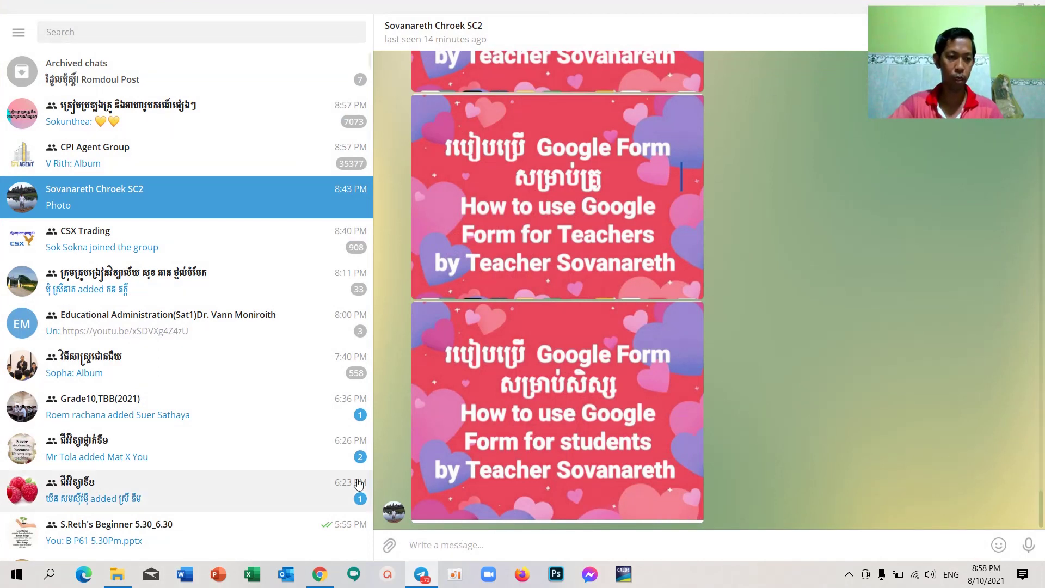
right_click(448, 546)
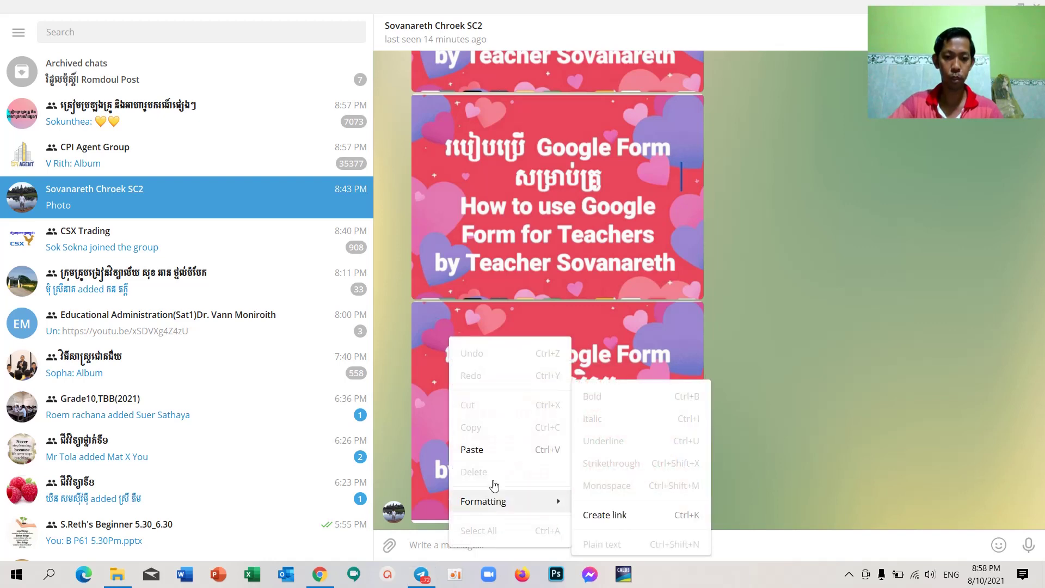
click(493, 452)
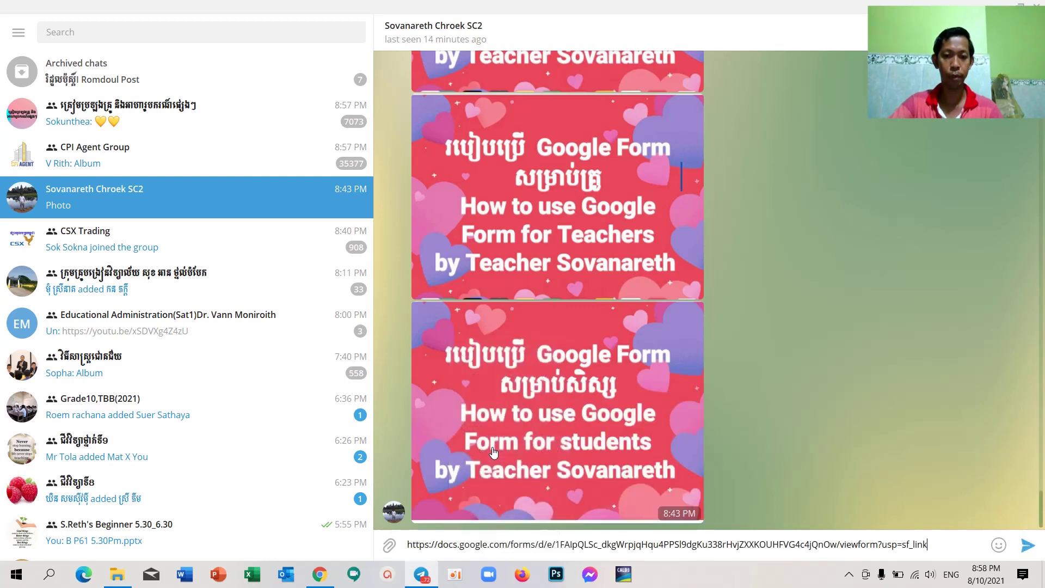
click(1028, 545)
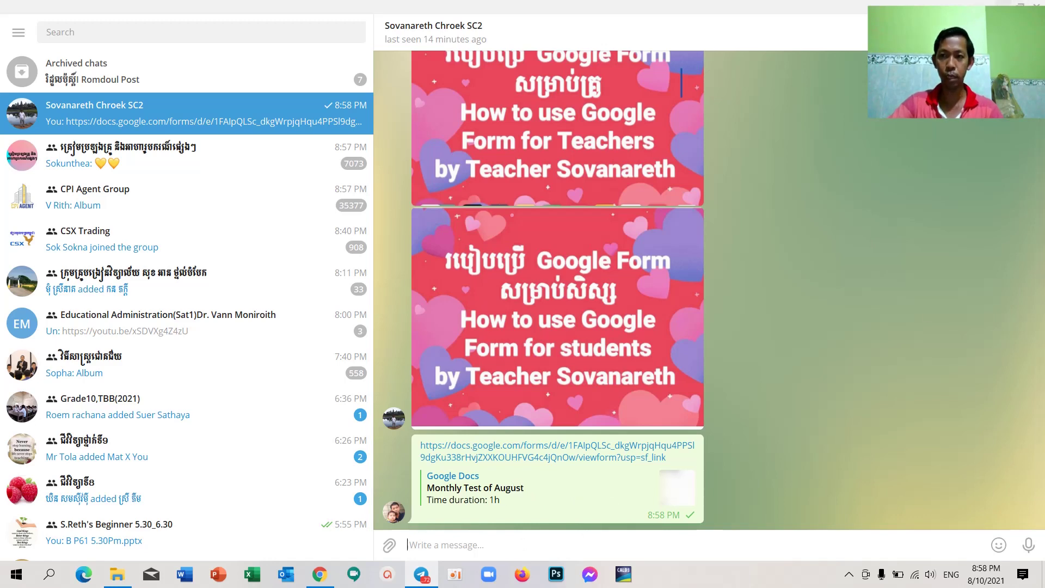
click(999, 5)
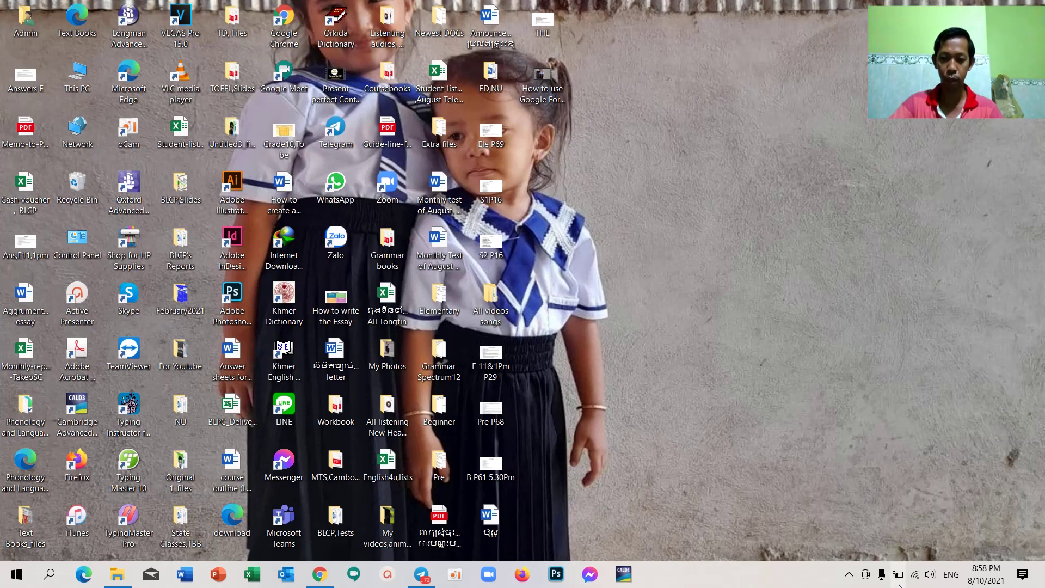
click(848, 574)
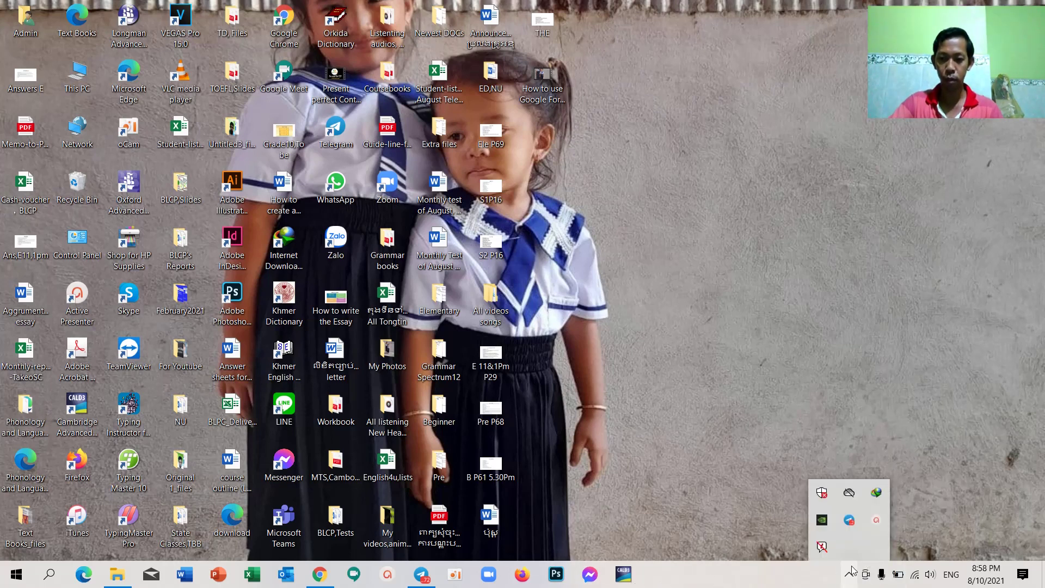
click(877, 522)
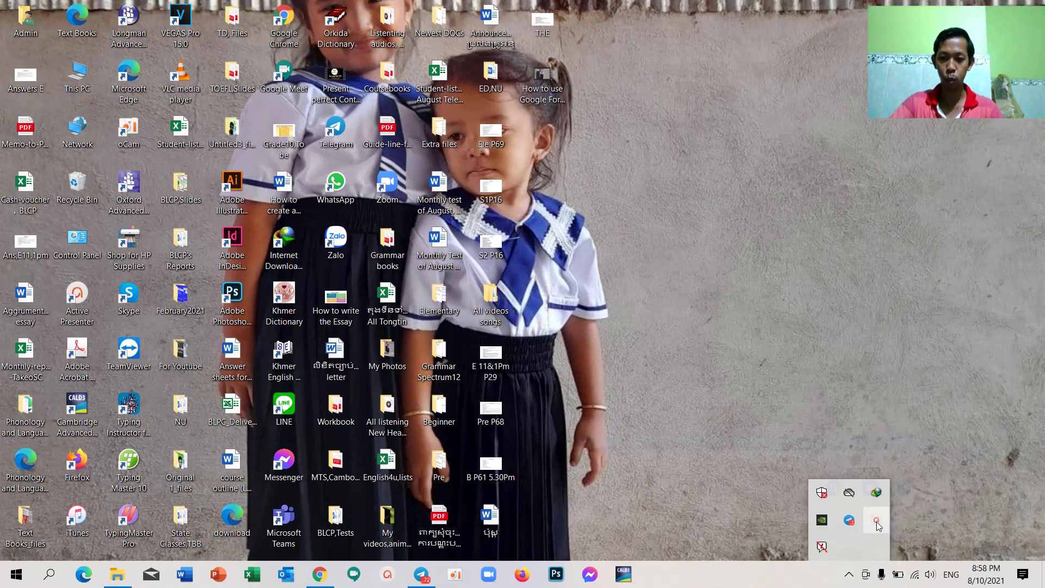